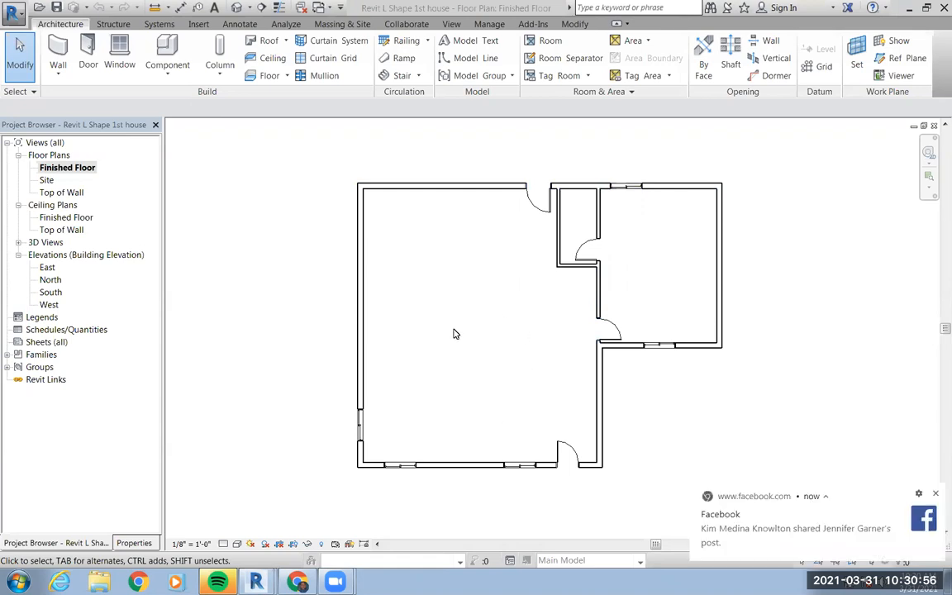
Inspect the house in the {3D} view from a lower angle, then return to the Finished Floor plan
left_click(936, 496)
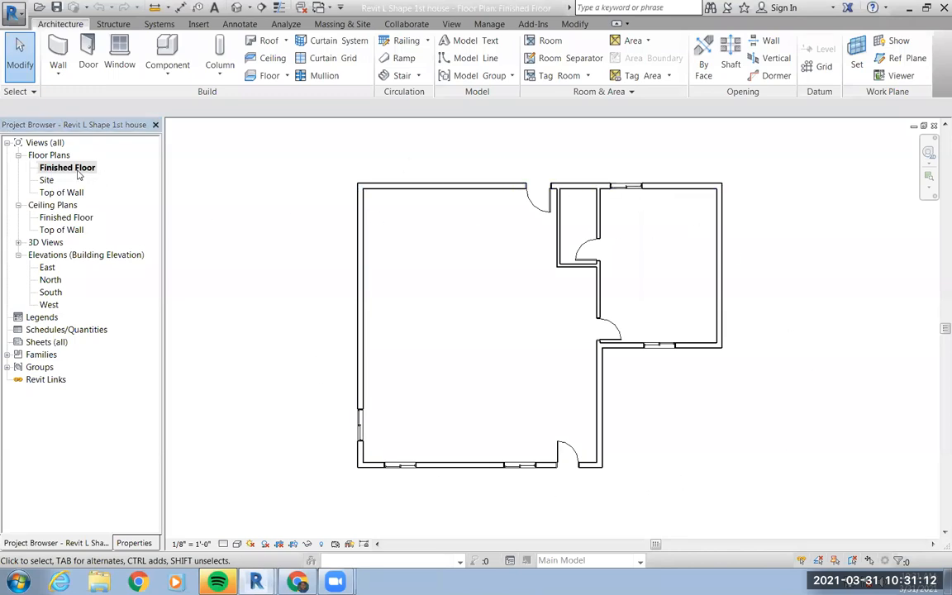
left_click(17, 244)
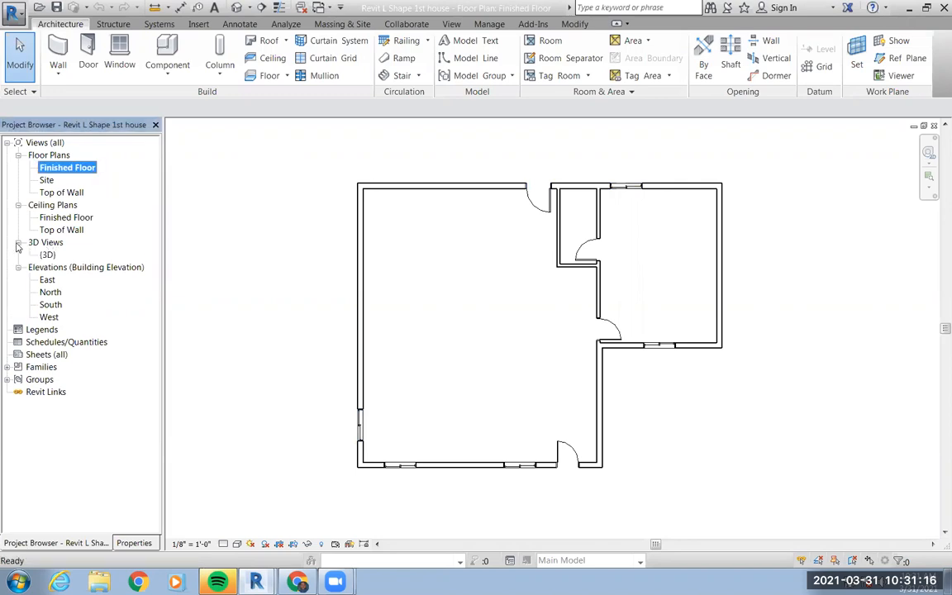
double_click(47, 255)
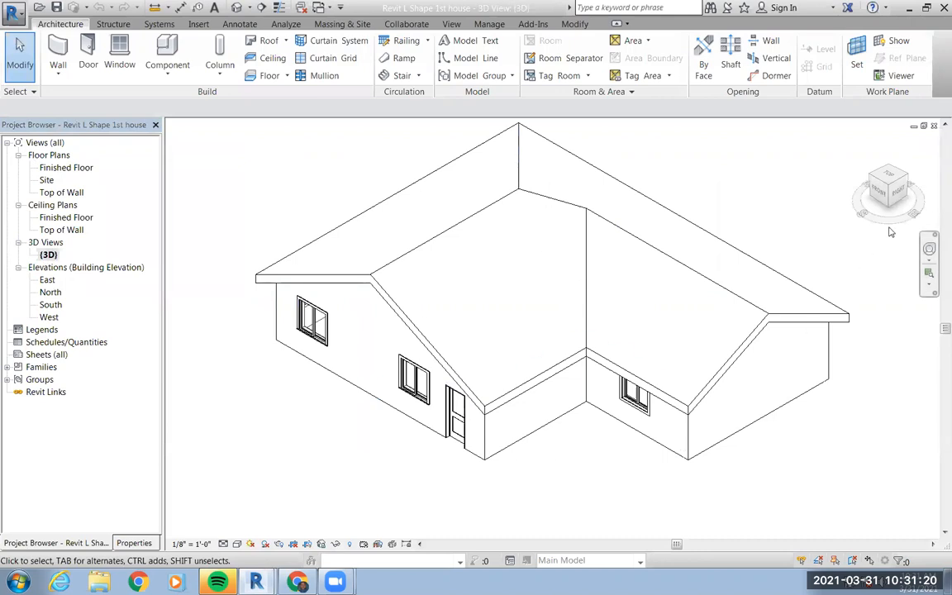
mouse_move(890, 201)
left_mouse_down()
mouse_move(893, 220)
mouse_move(895, 206)
mouse_move(881, 195)
mouse_move(902, 162)
mouse_move(884, 154)
mouse_move(902, 168)
left_mouse_up()
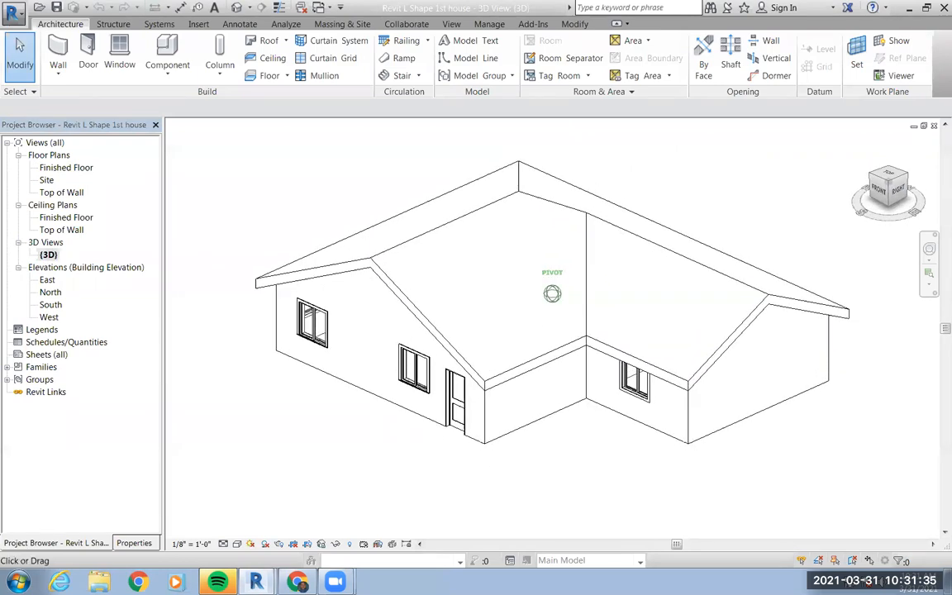
double_click(51, 169)
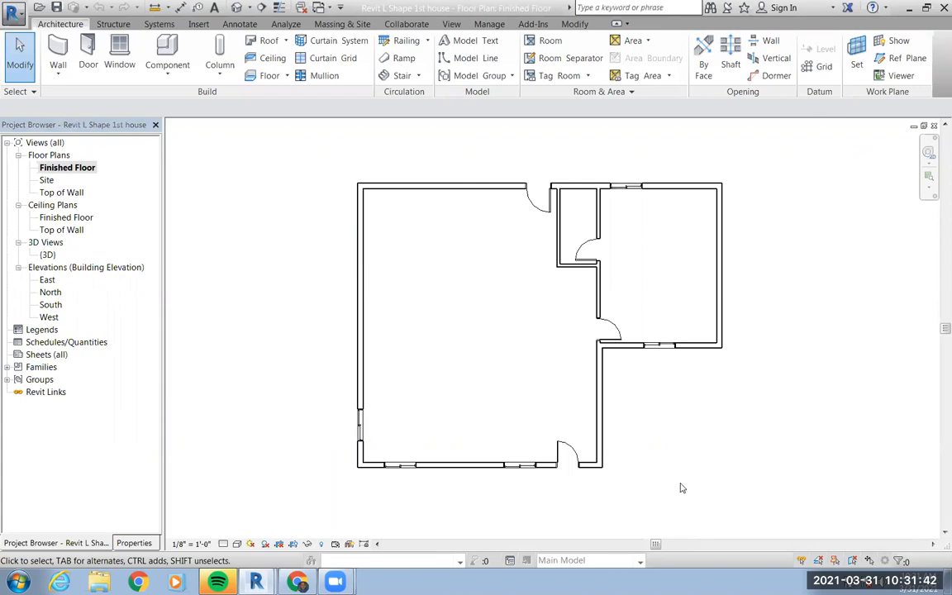
Flip the door in the lower exterior wall so it swings inward with its hinge on the right side of the opening
left_click(568, 468)
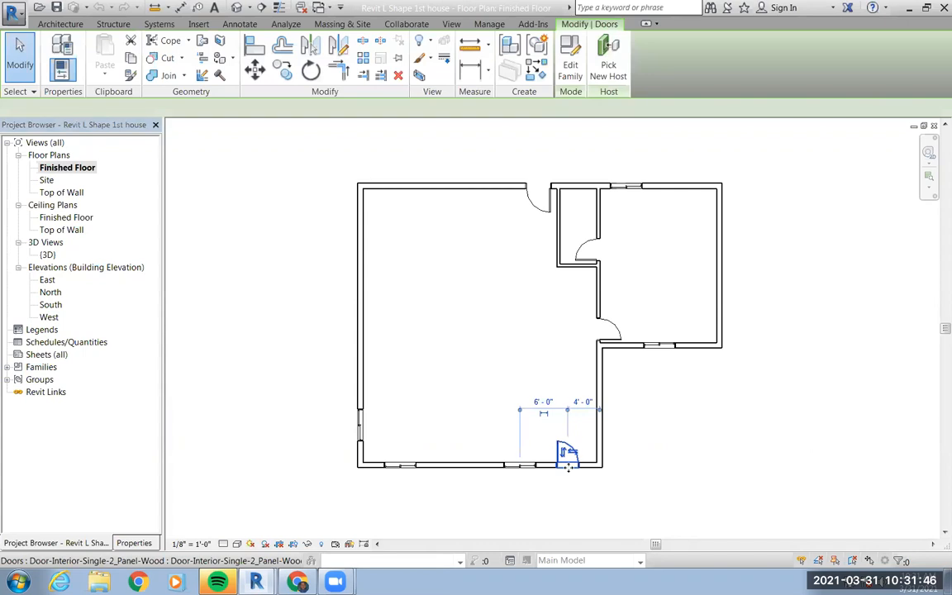
key("space")
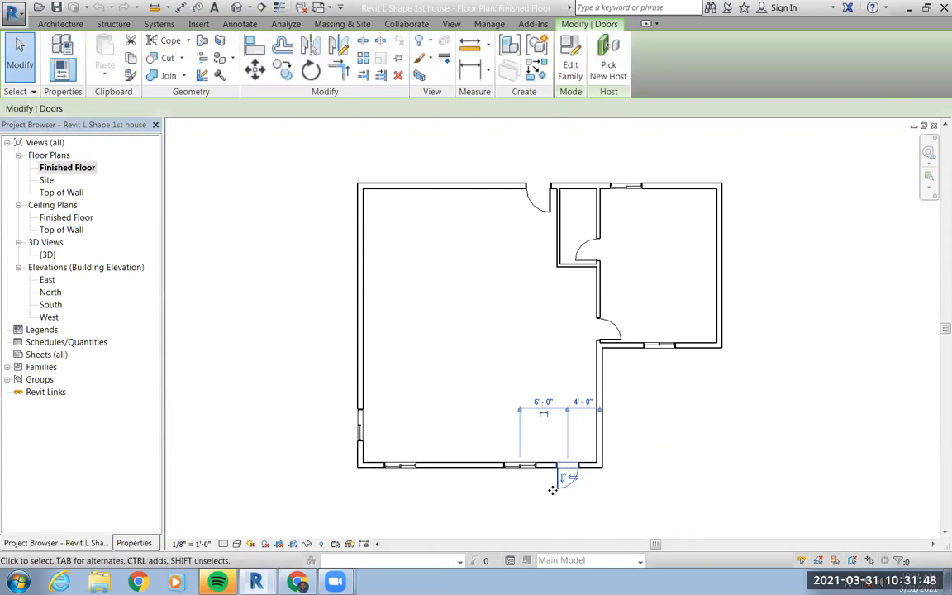
left_click(562, 477)
left_click(570, 453)
left_click(714, 432)
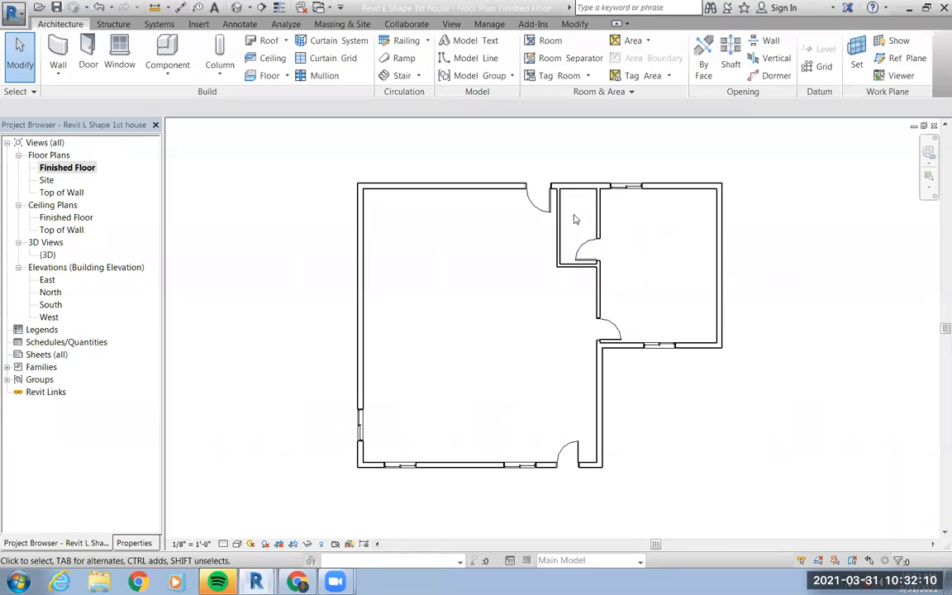
Start placing a component and browse the family library to the Plumbing > MEP > Fixtures > Bathtubs folder
scroll(557, 210, "up", 2)
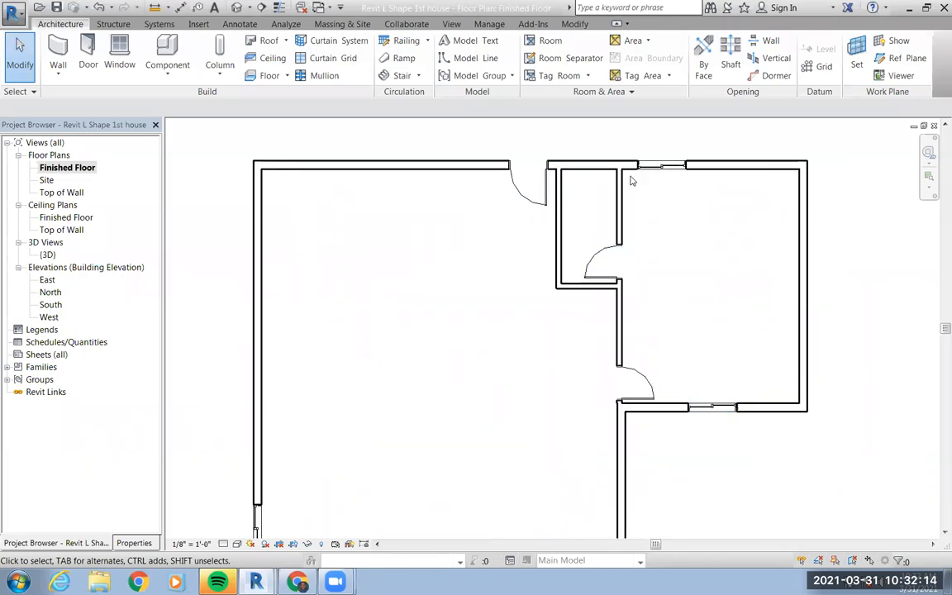
scroll(618, 147, "up", 2)
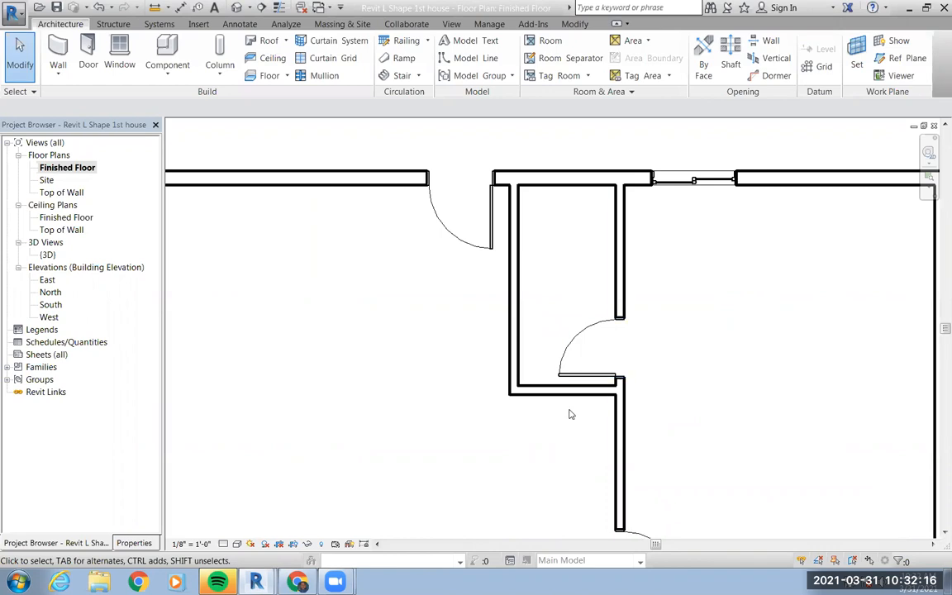
scroll(538, 179, "up", 1)
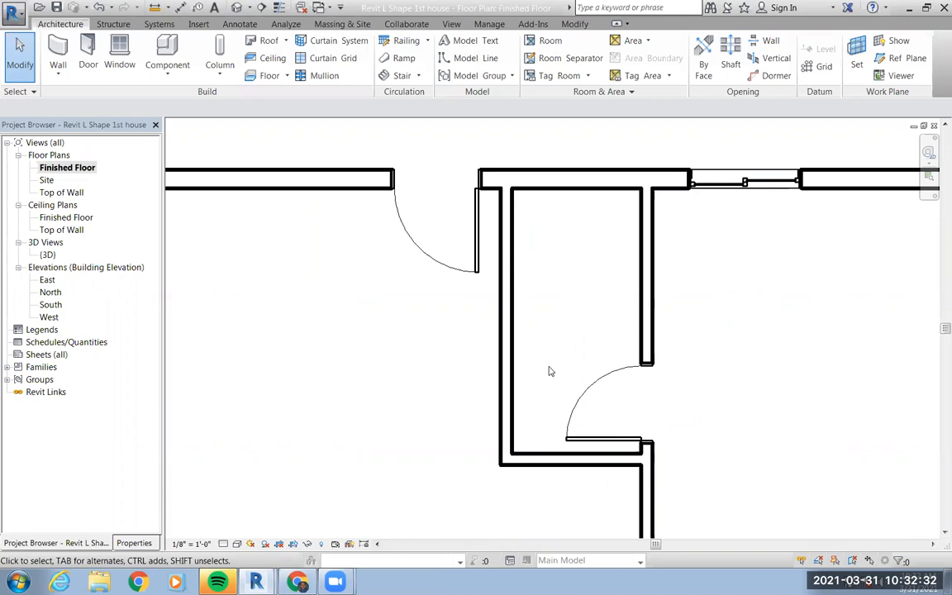
left_click(154, 50)
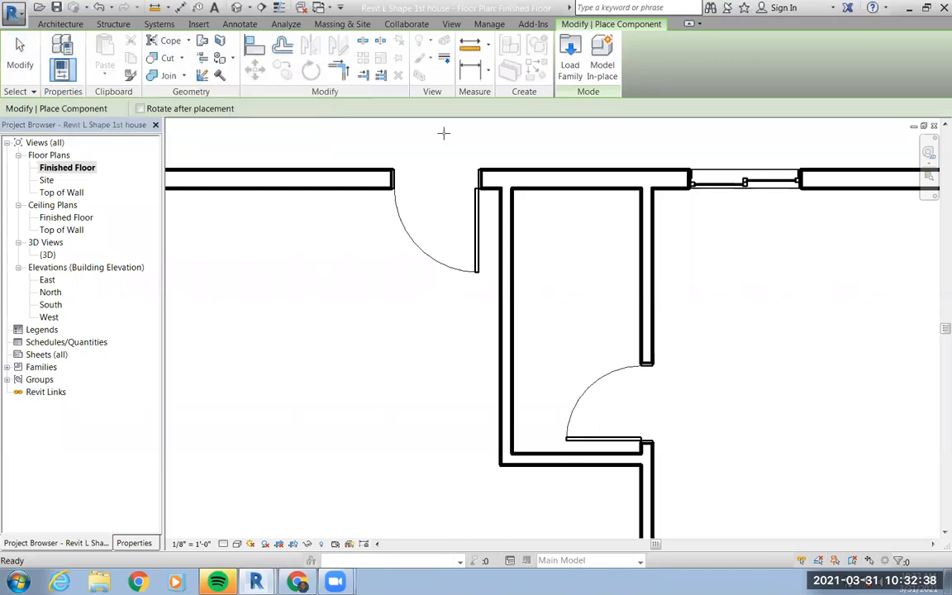
left_click(569, 49)
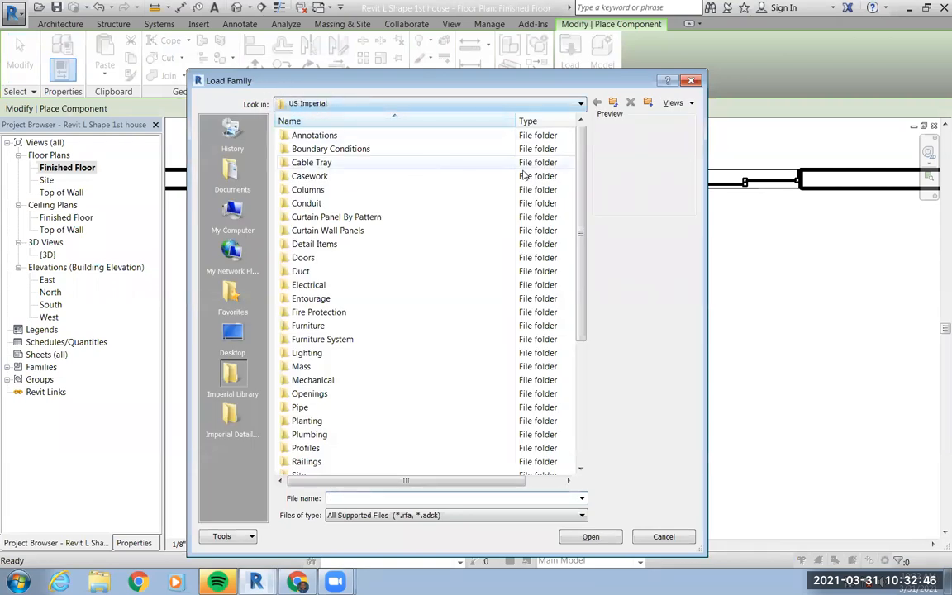
left_click_drag(579, 193, 588, 339)
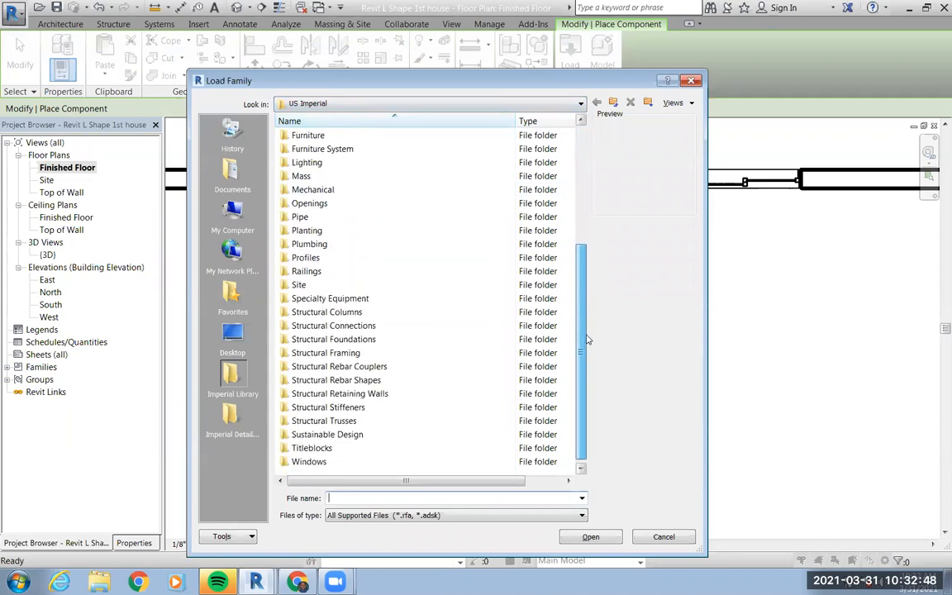
left_click_drag(590, 299, 592, 243)
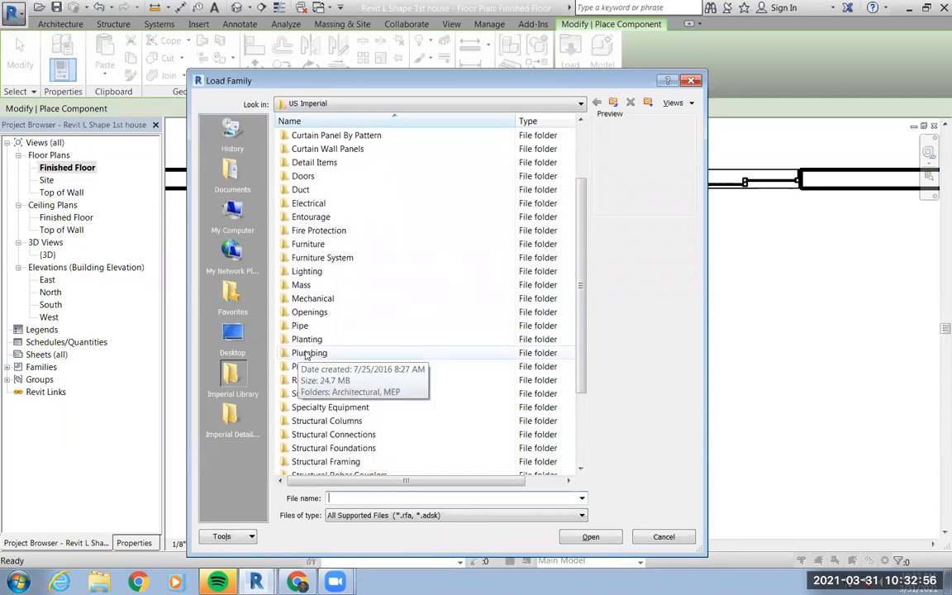
double_click(306, 354)
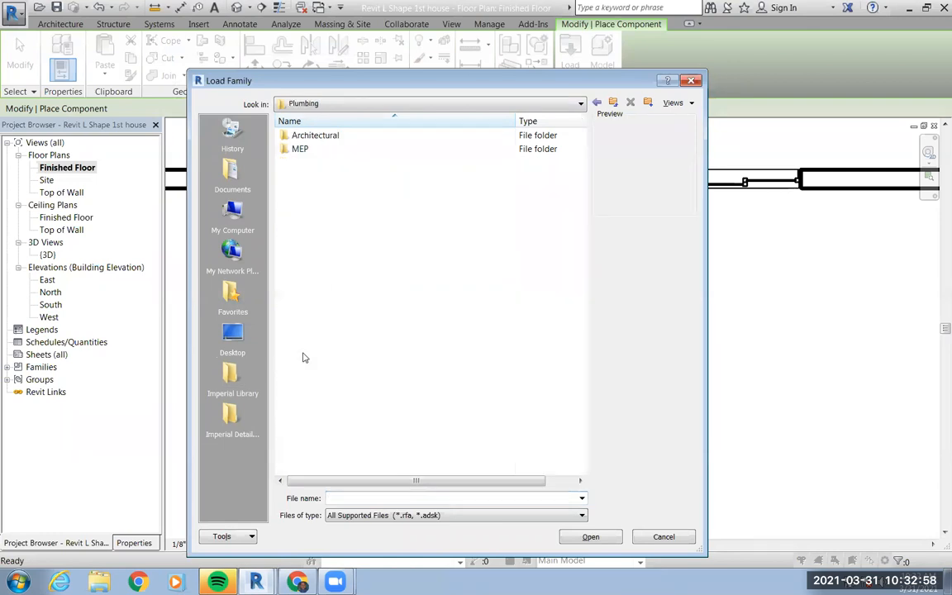
double_click(300, 152)
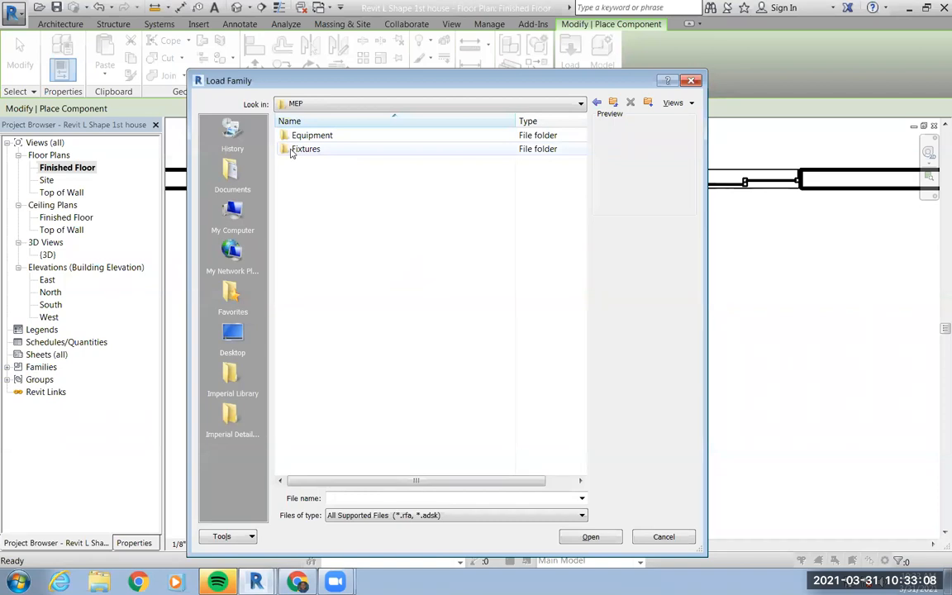
double_click(291, 150)
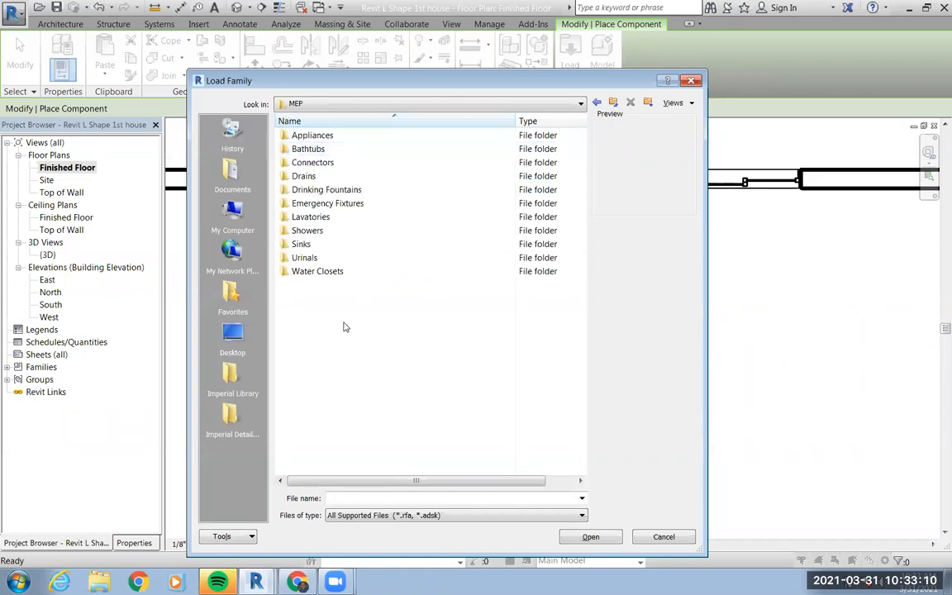
double_click(297, 150)
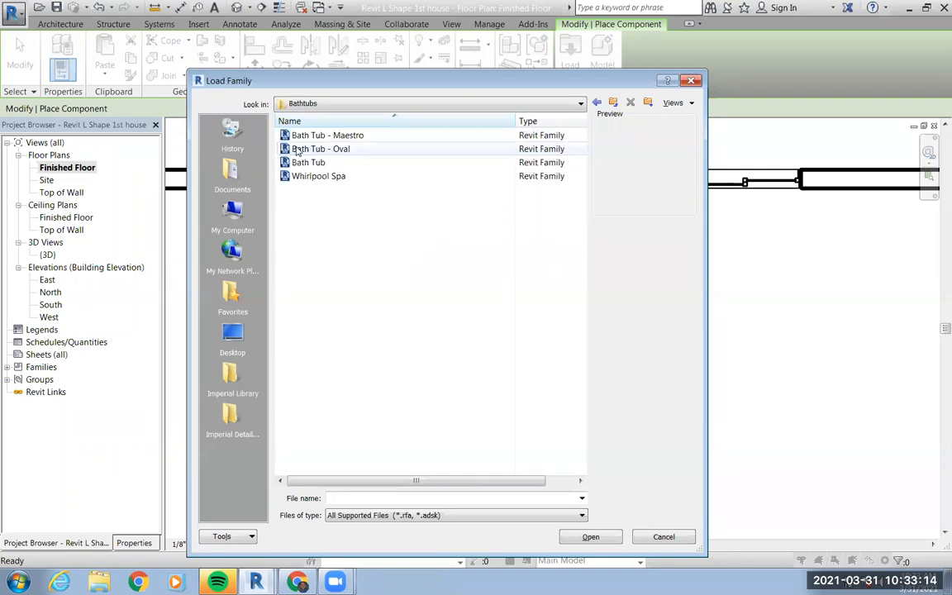
Preview the Bath Tub - Maestro, Bath Tub and Whirlpool Spa families, then return to the Fixtures folder
left_click(300, 134)
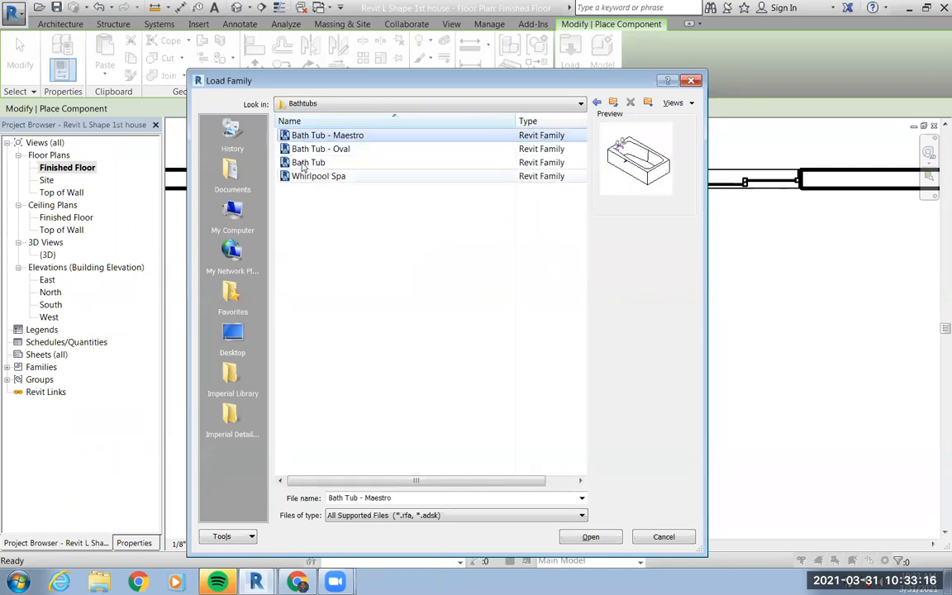
left_click(304, 162)
left_click(304, 176)
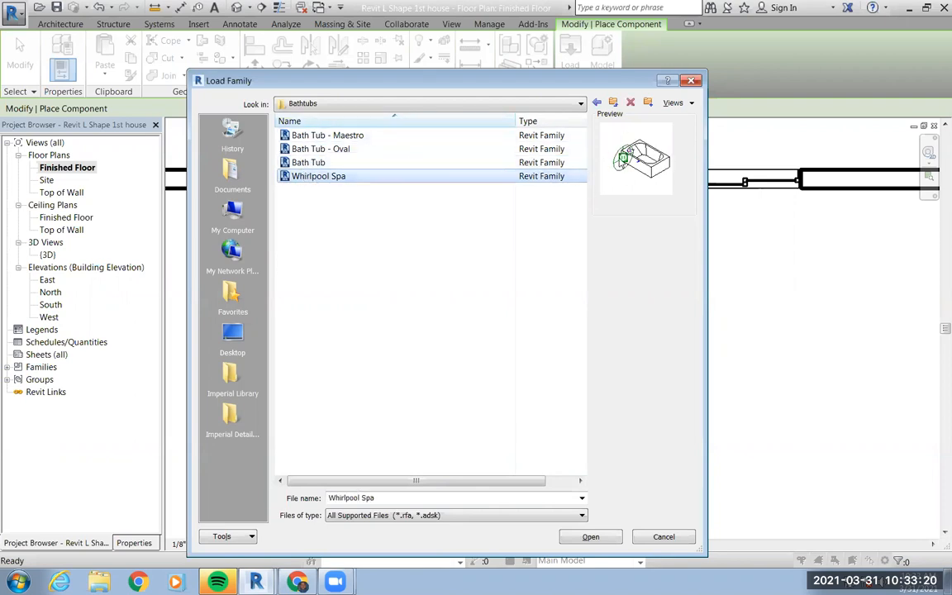
left_click(290, 121)
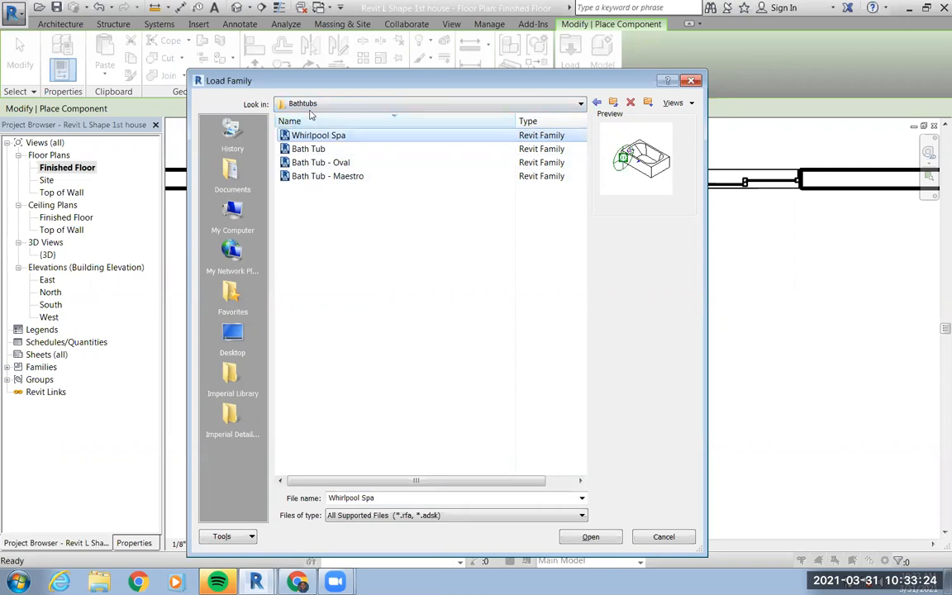
left_click(311, 106)
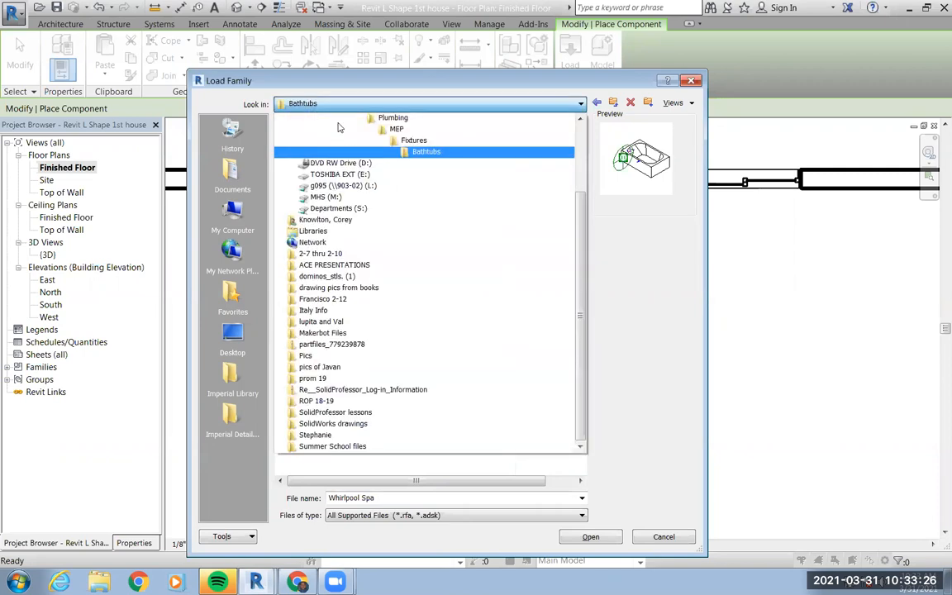
left_click(411, 140)
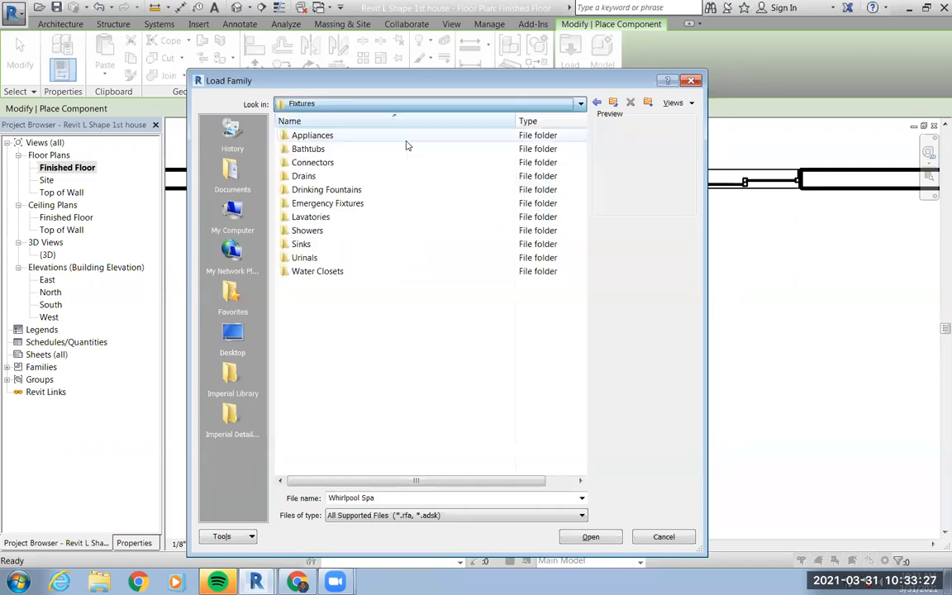
Load the Bath Tub - Maestro family and place one tub across the bathroom's upper end, against the exterior wall and right partition
double_click(308, 148)
left_click(320, 137)
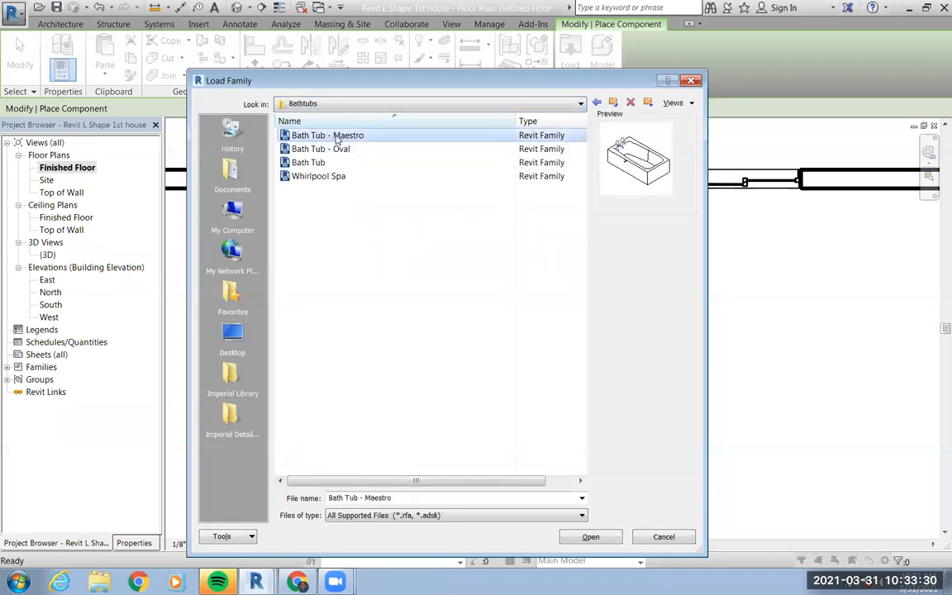
left_click(589, 538)
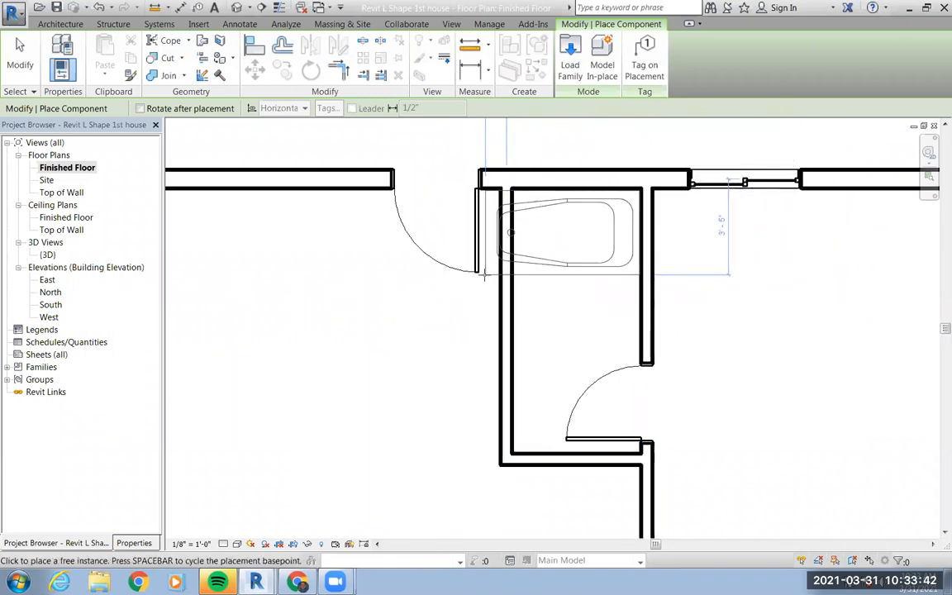
left_click(485, 277)
left_click(25, 60)
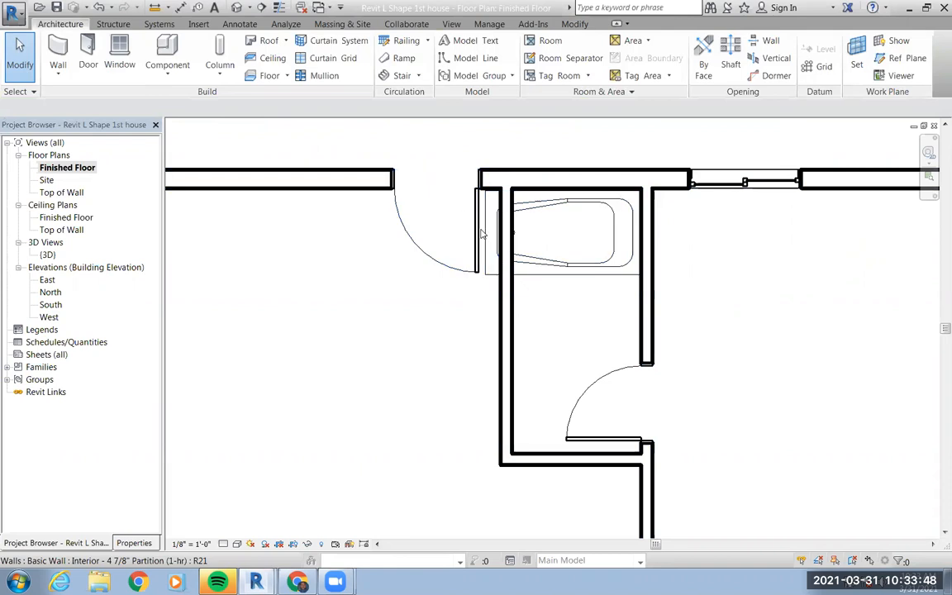
Slide the upper exterior door left, clear of the bathroom, and move the bathroom's left wall to the tub's end, about 6'-0" from the right partition
left_click(431, 178)
left_click_drag(435, 178, 336, 178)
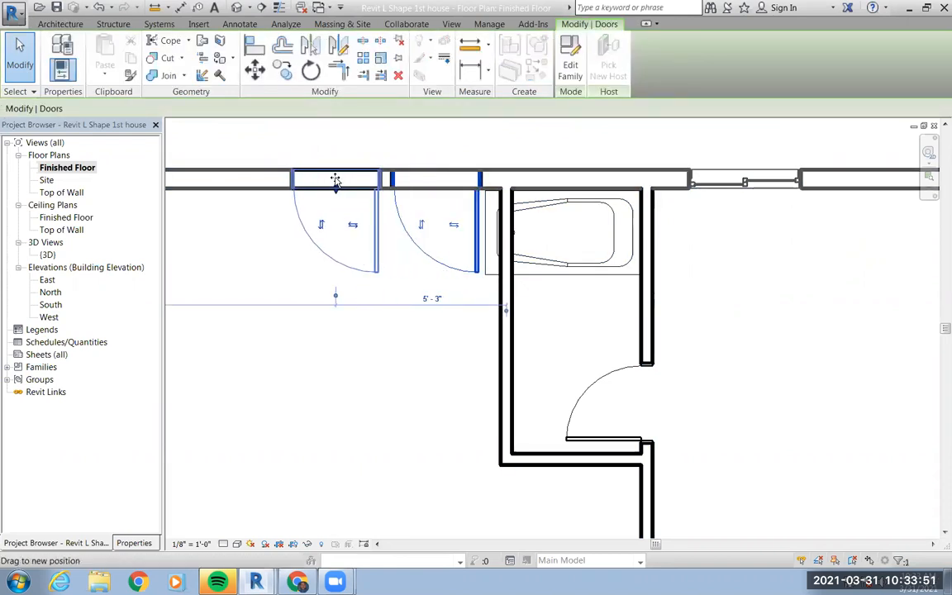
left_click(506, 328)
left_click_drag(505, 329, 482, 330)
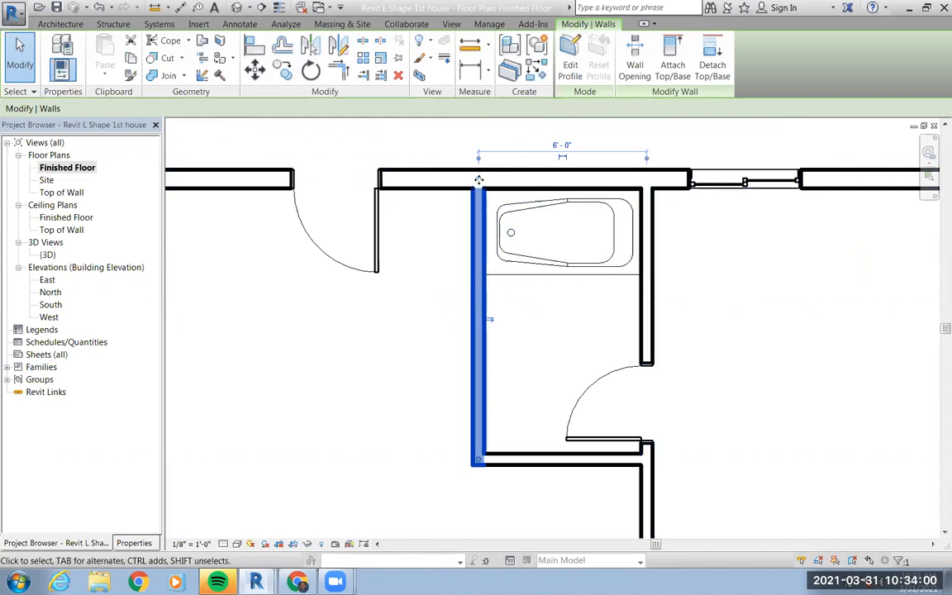
Move the upper exterior door back toward the bathroom, with its center about 2'-4" from the bathroom's left wall
left_click_drag(342, 180, 433, 183, "ctrl")
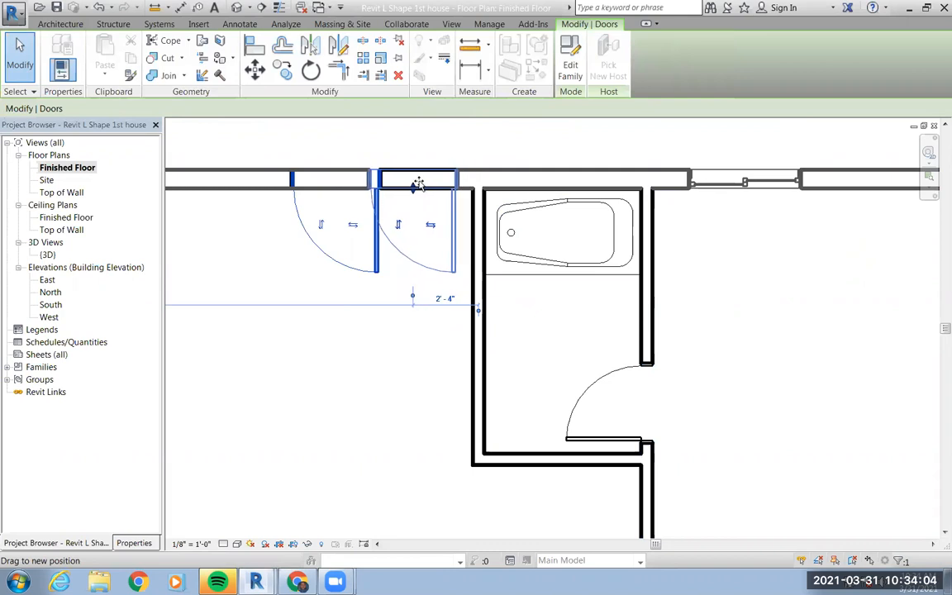
left_click_drag(418, 182, 418, 183)
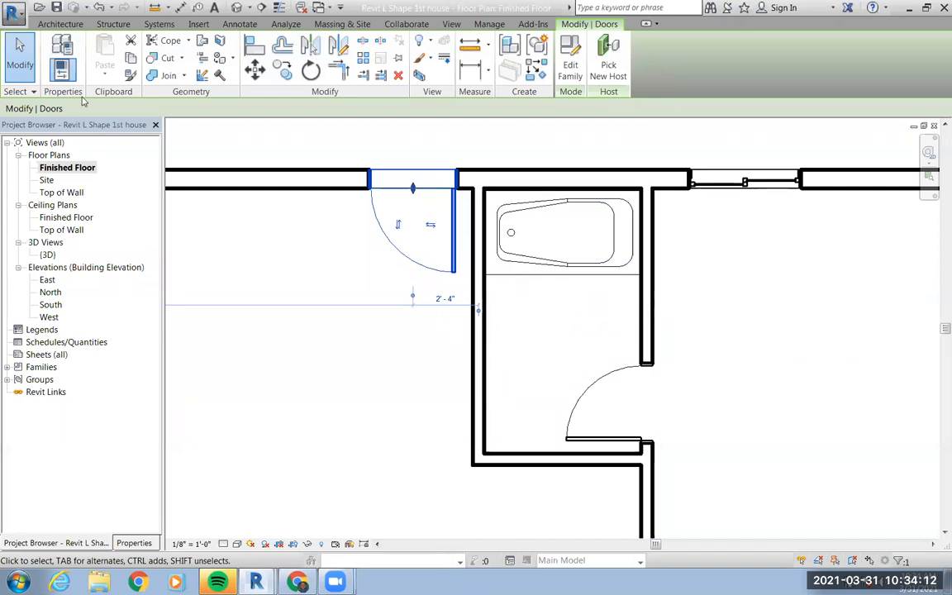
left_click(20, 56)
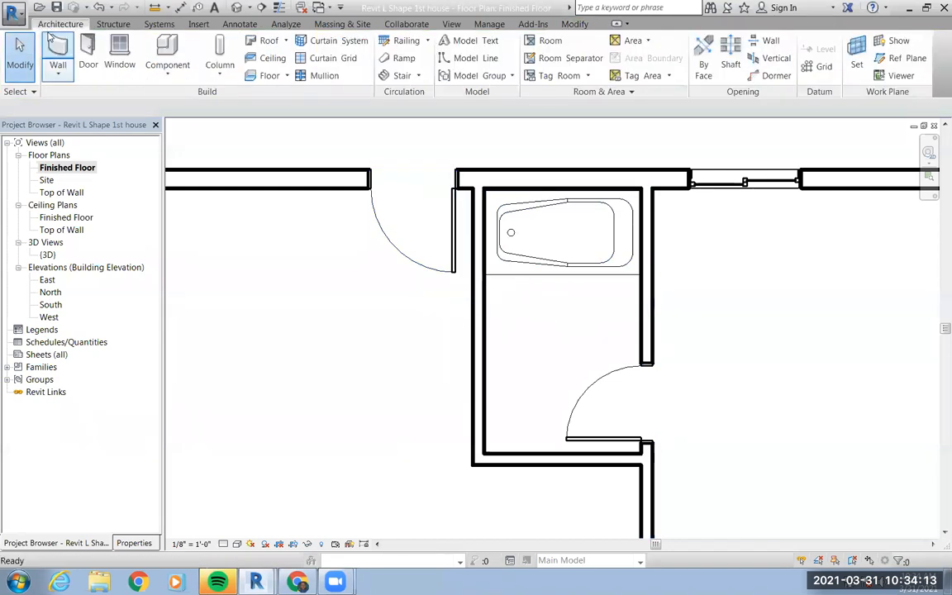
Start loading a component family and browse the US Imperial library to Plumbing, MEP, Fixtures, Water Closets
left_click(169, 47)
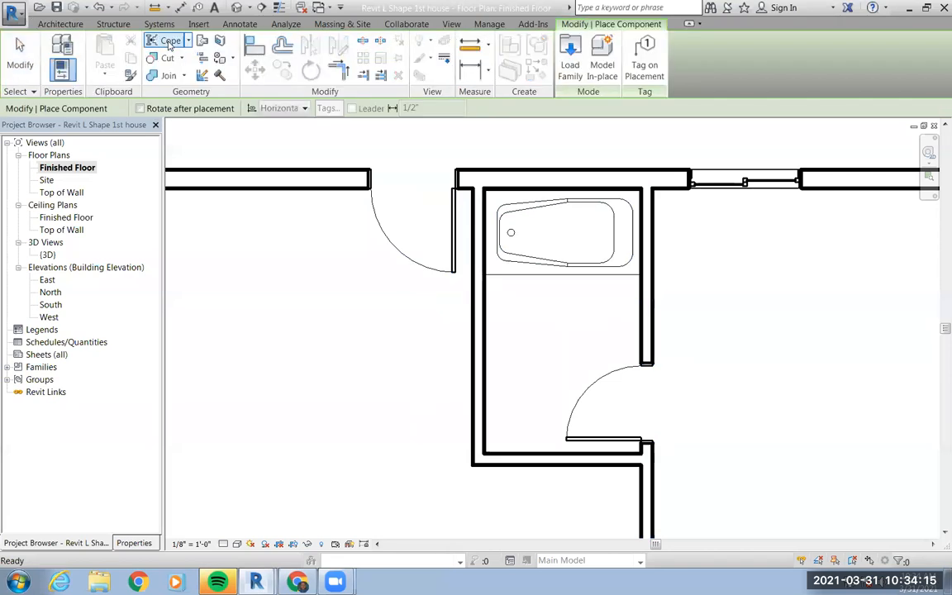
left_click(573, 51)
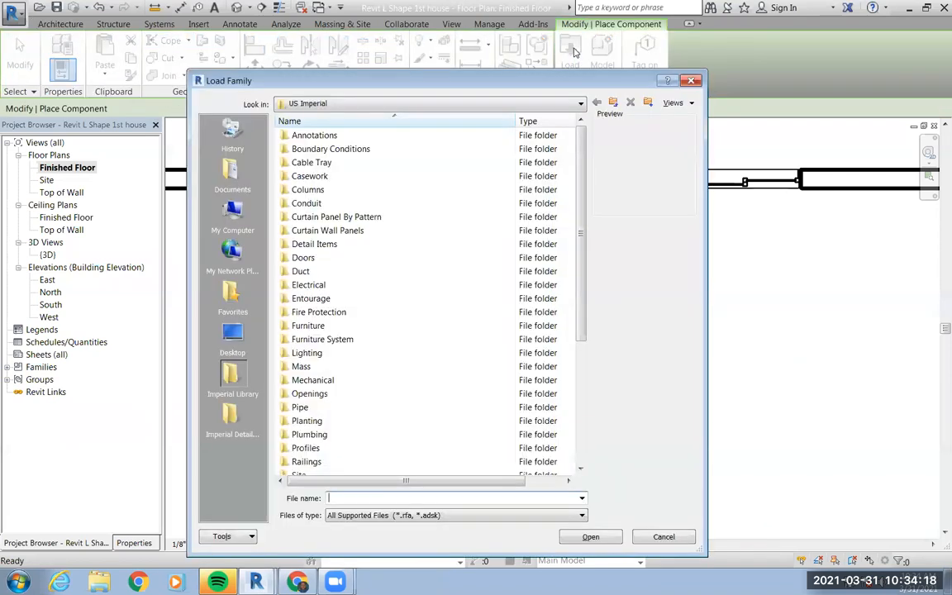
left_click(311, 424)
double_click(306, 436)
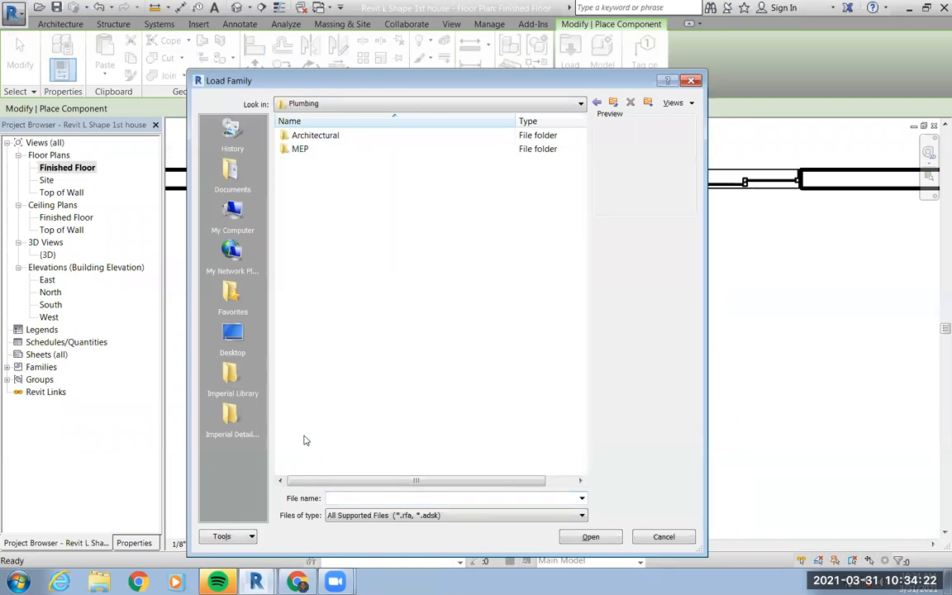
double_click(300, 149)
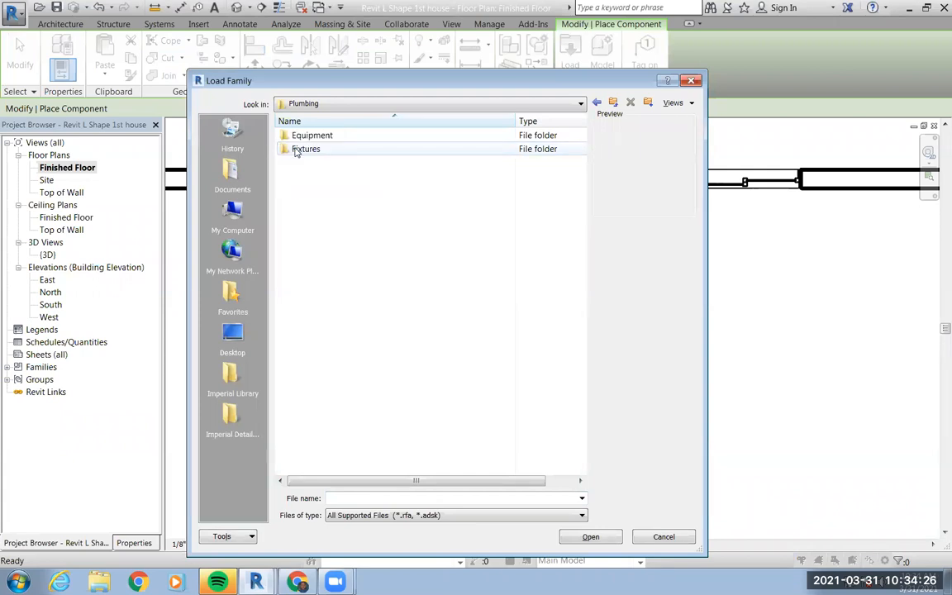
left_click(598, 104)
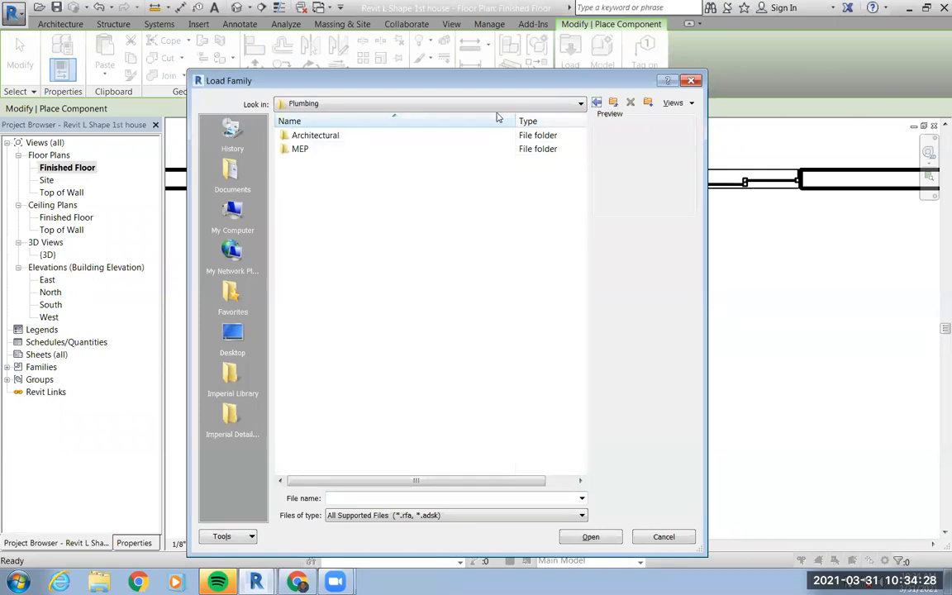
double_click(300, 149)
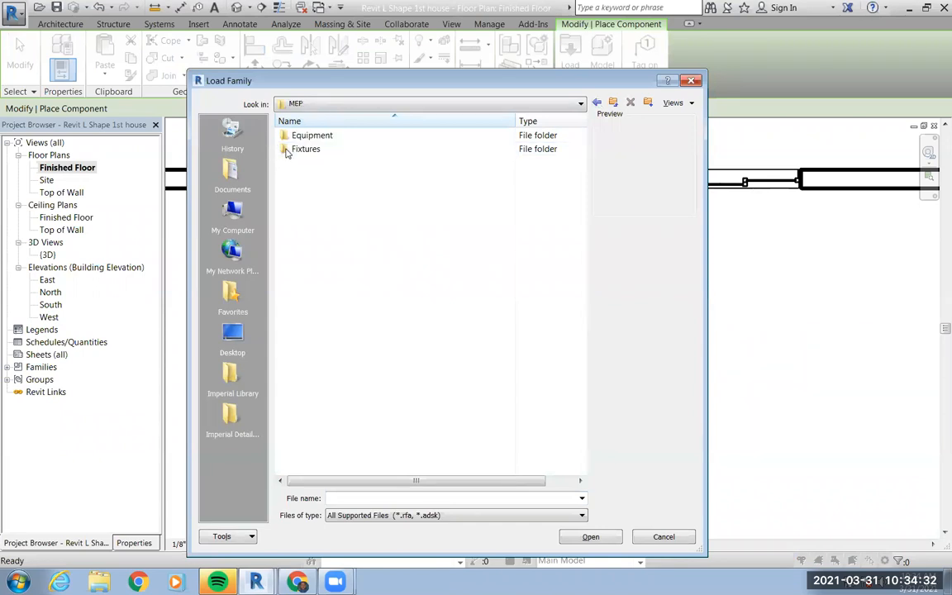
double_click(300, 149)
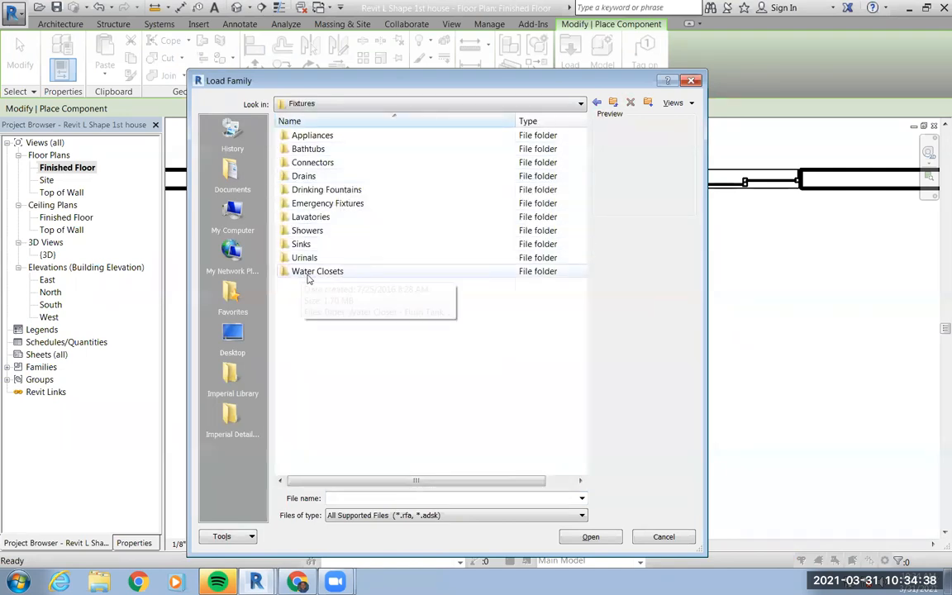
double_click(299, 272)
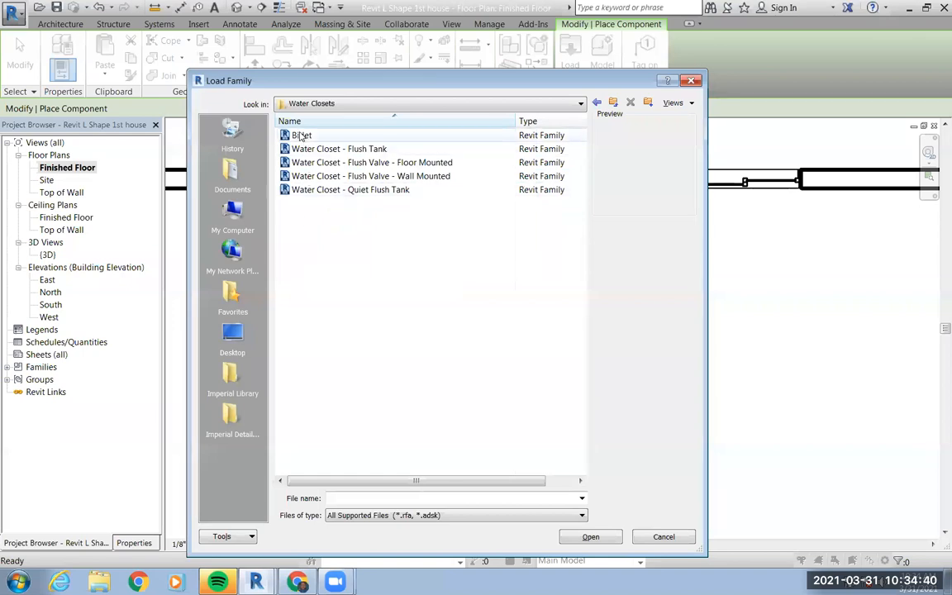
Preview the flush valve, quiet flush tank and flush tank water closets, then load the Water Closet - Flush Tank family
left_click(304, 149)
left_click(304, 162)
left_click(304, 176)
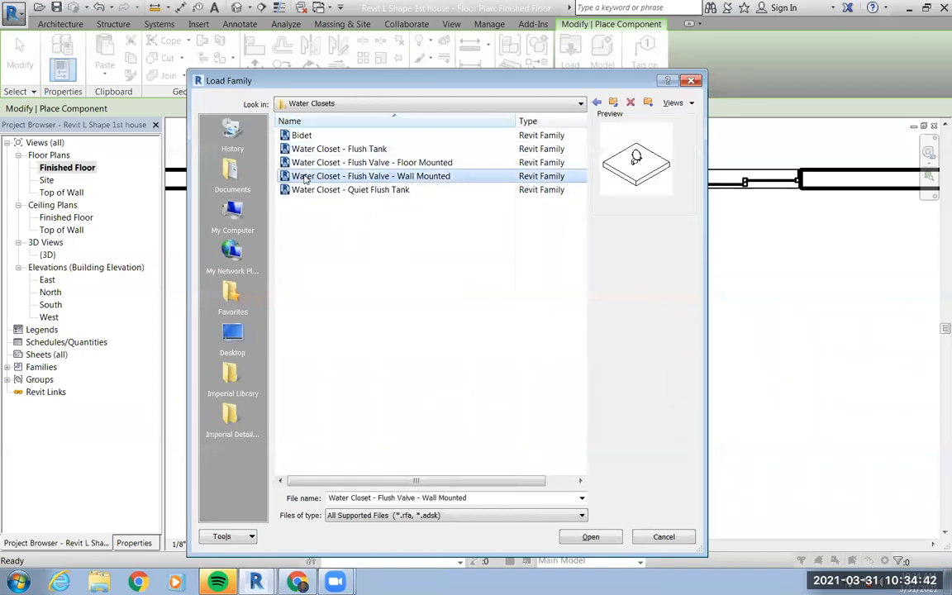
left_click(306, 189)
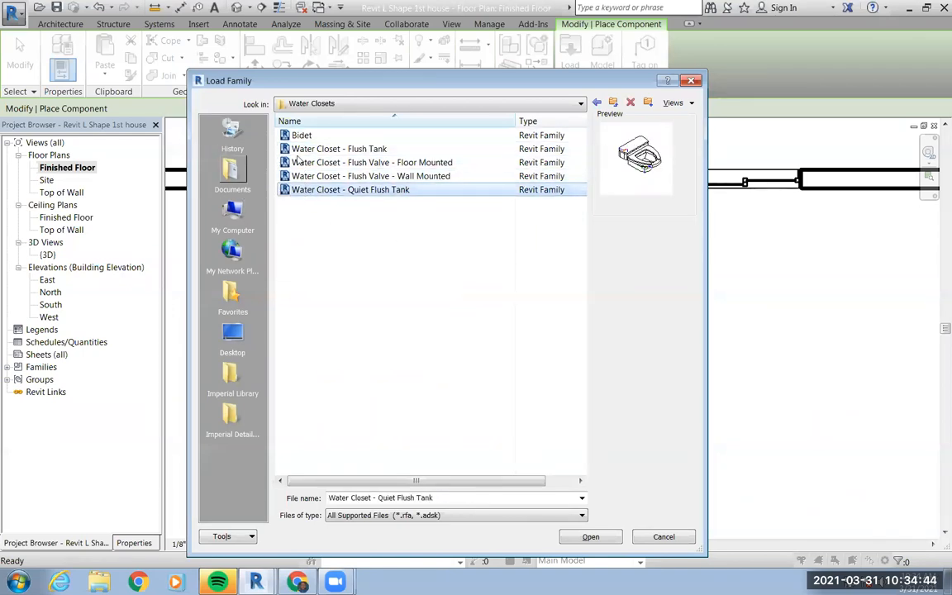
left_click(339, 149)
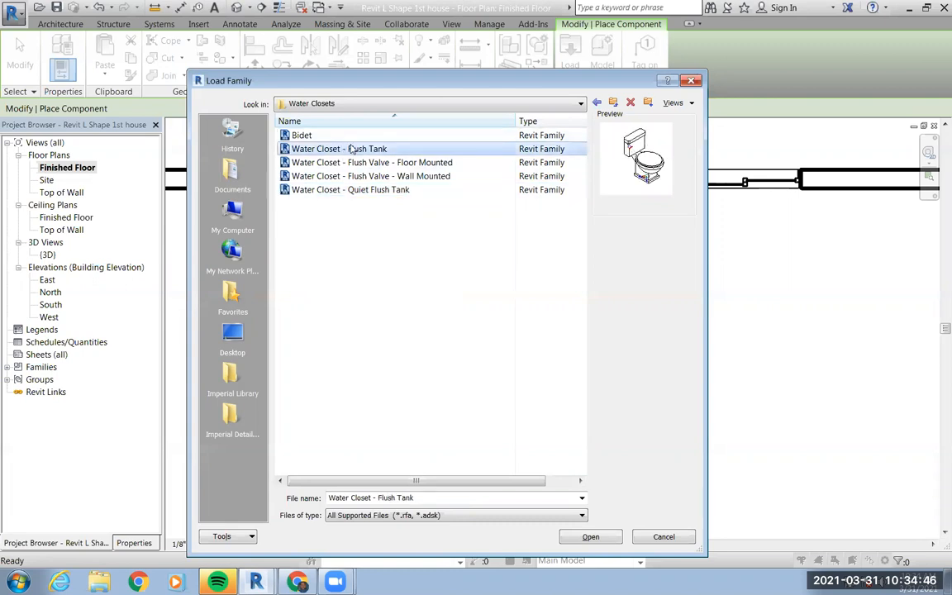
left_click(591, 537)
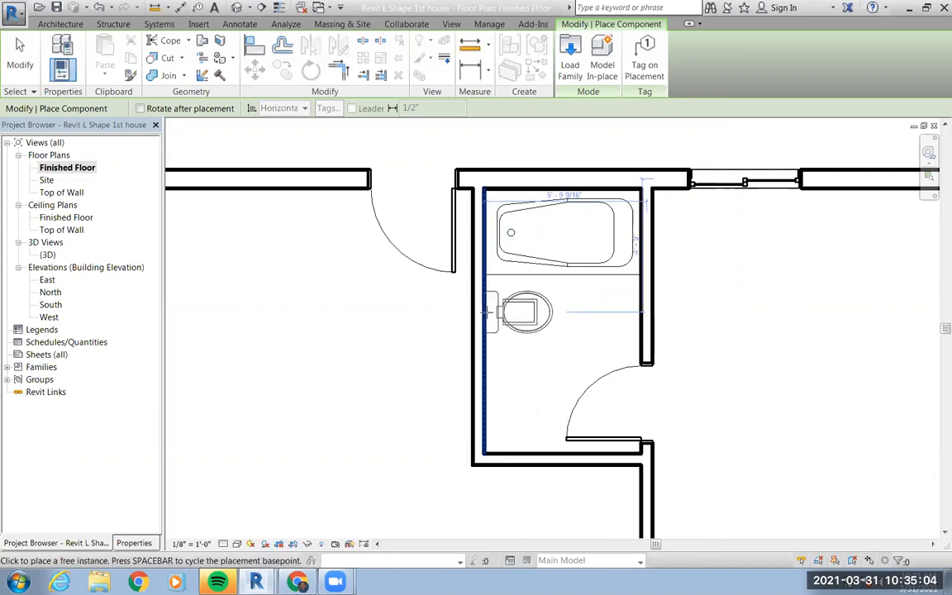
Place one flush-tank water closet against the bathroom's left wall, just below the tub, about 4'-5" from the upper exterior wall
scroll(488, 312, "up", 2)
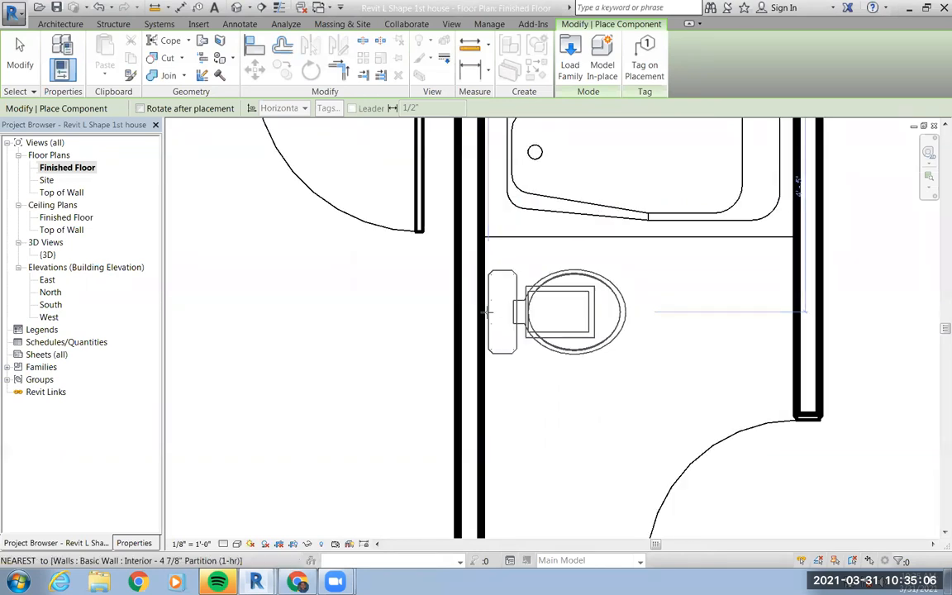
left_click(487, 312)
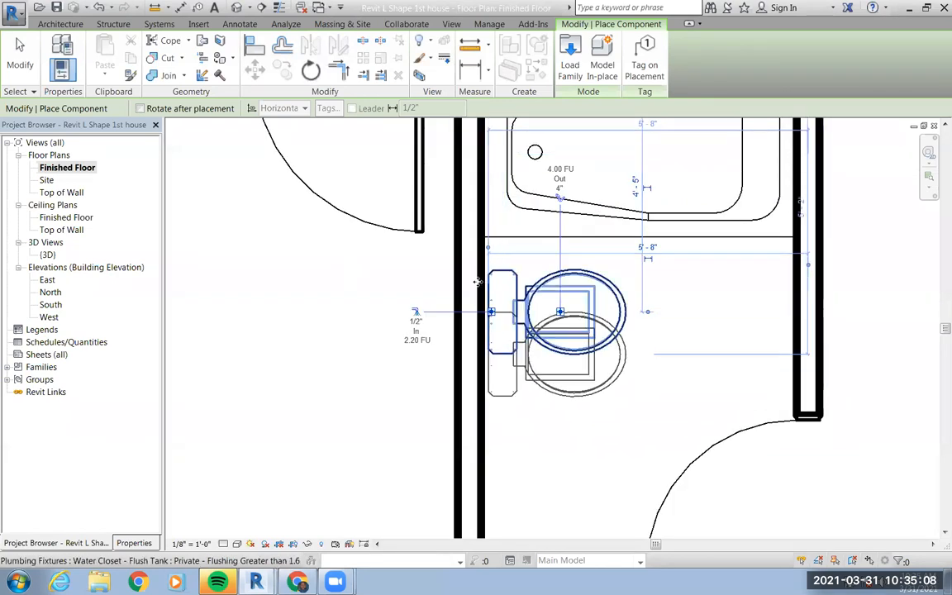
left_click(18, 53)
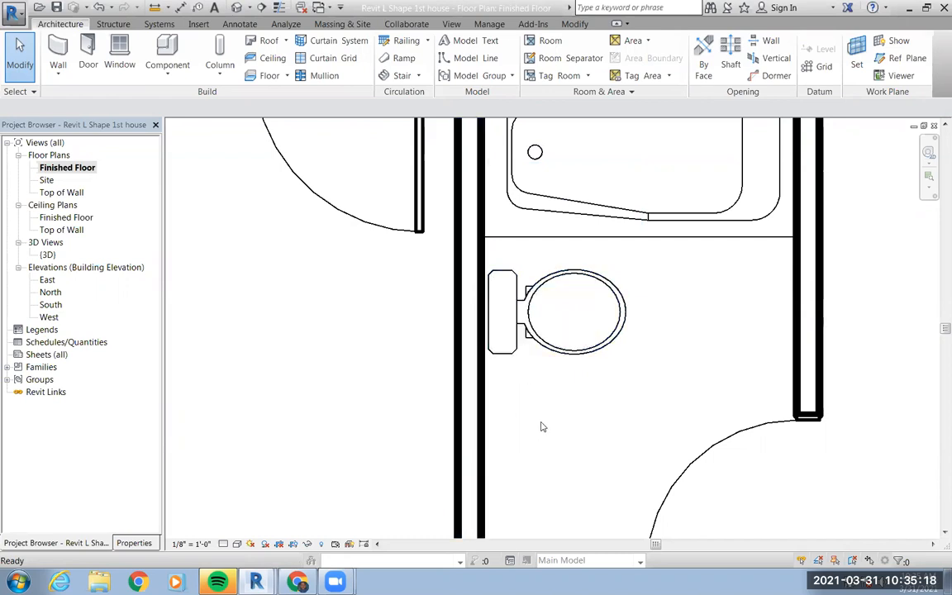
Start loading another component family and browse the US Imperial library to Plumbing, MEP, Fixtures, Lavatories
scroll(548, 420, "down", 2)
middle_click_drag(548, 464, 540, 396)
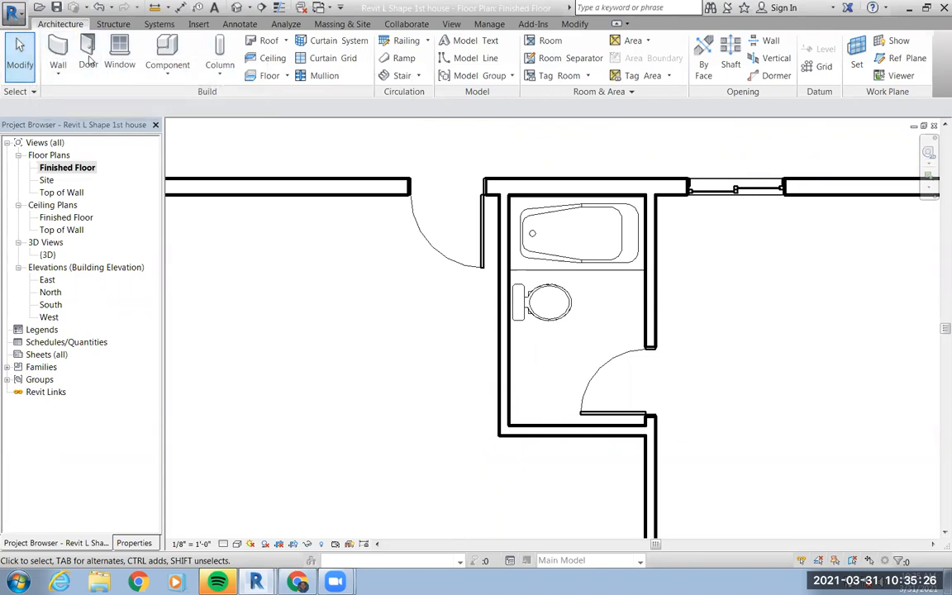
left_click(166, 49)
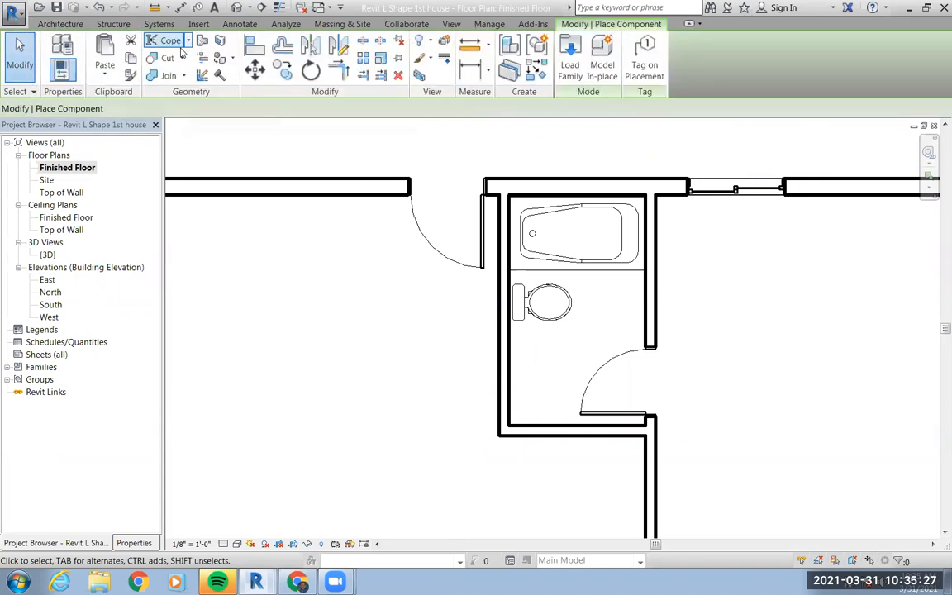
left_click(570, 56)
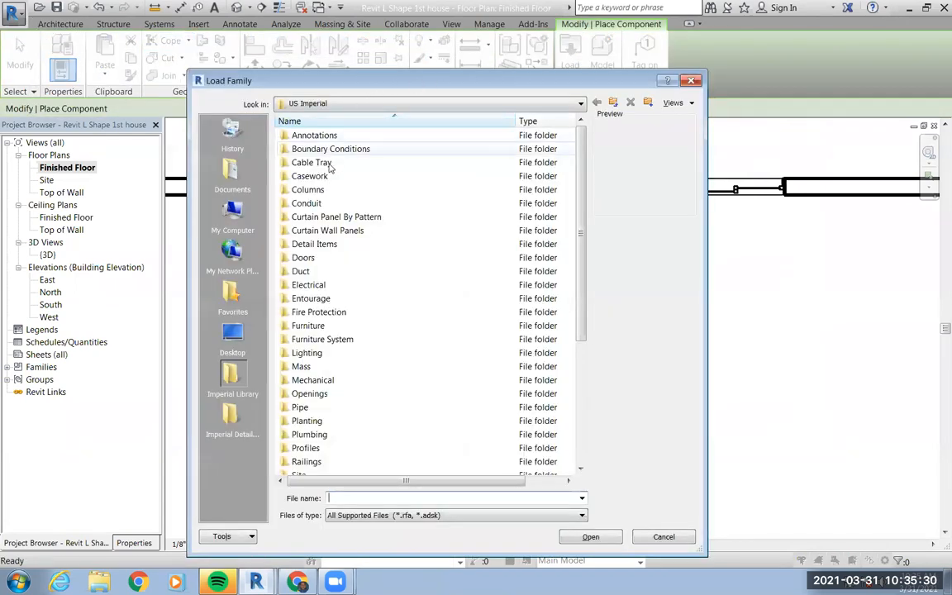
double_click(308, 438)
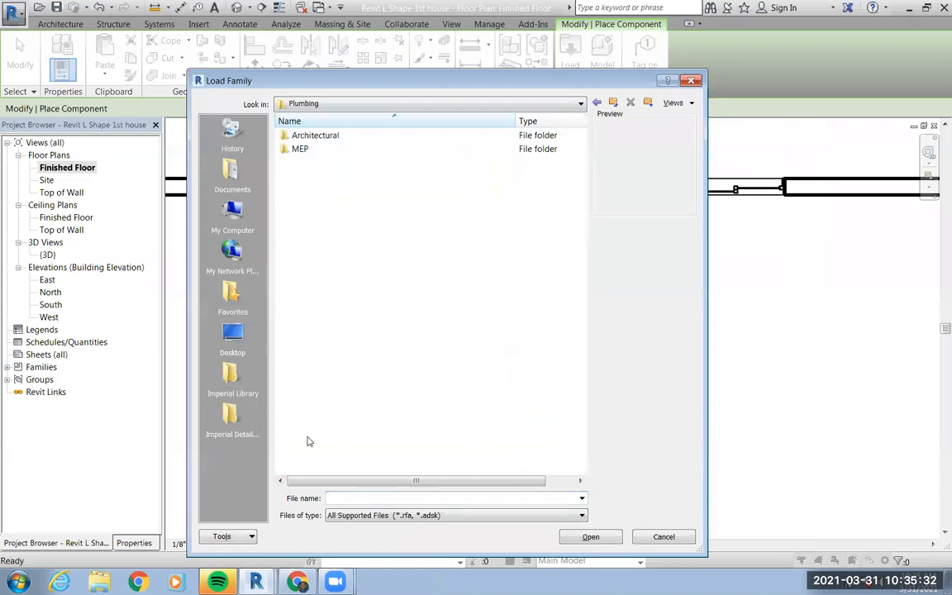
double_click(296, 150)
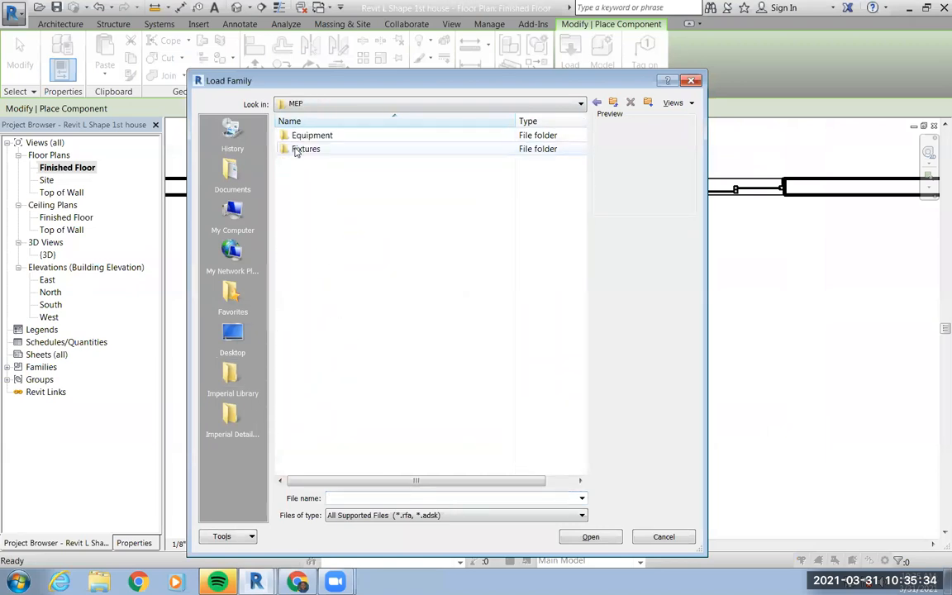
double_click(296, 150)
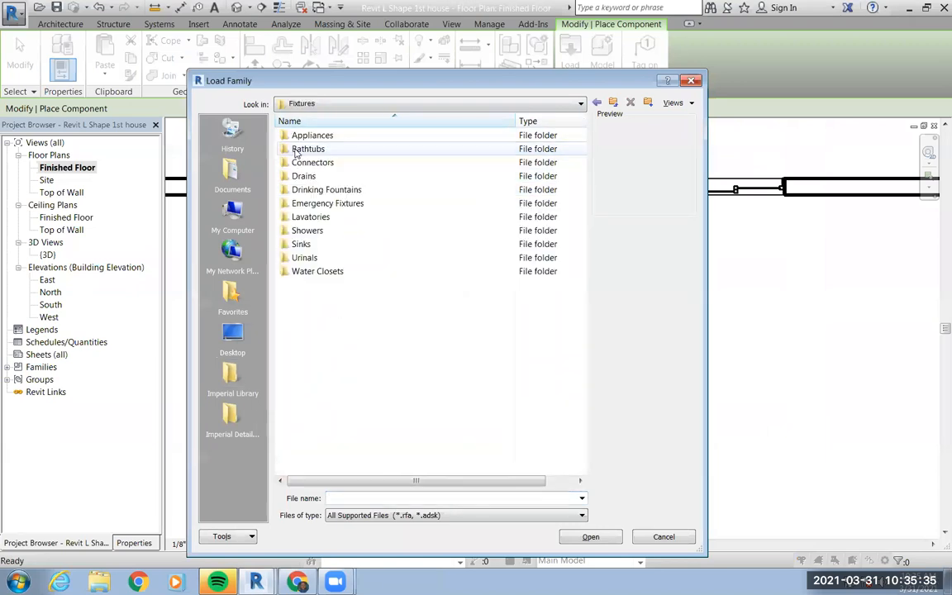
double_click(308, 216)
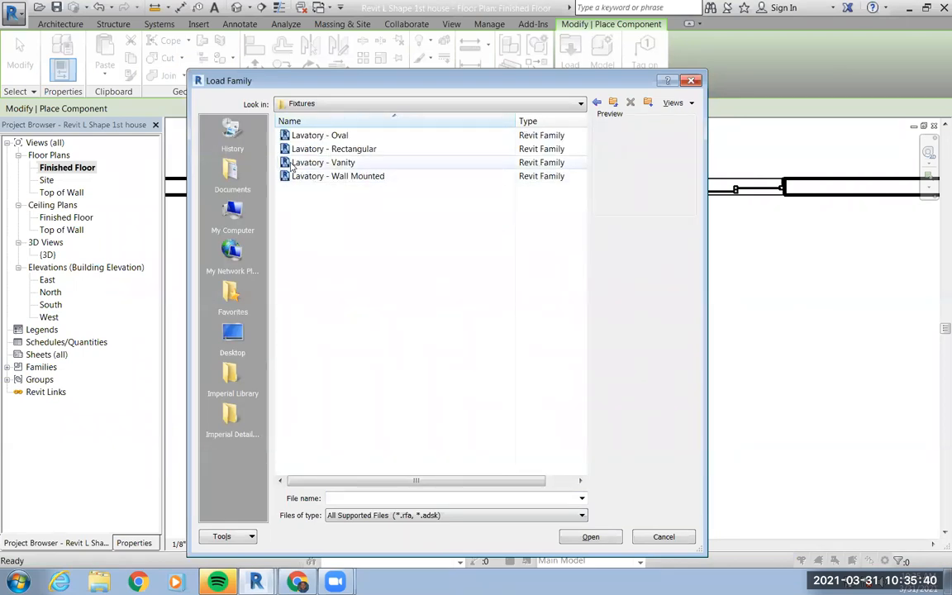
Preview the oval, rectangular and vanity lavatories, then load the Lavatory - Vanity family
left_click(311, 138)
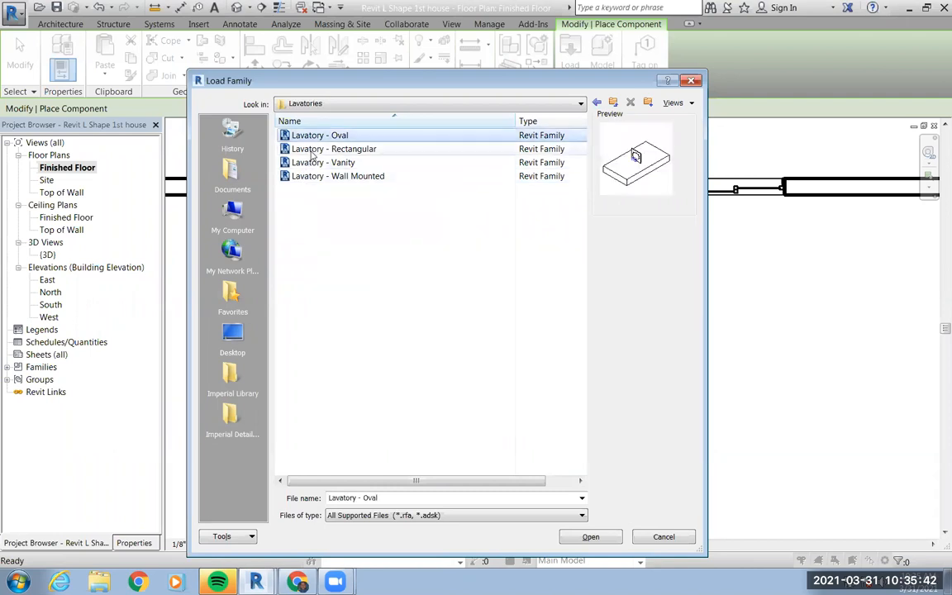
left_click(312, 153)
left_click(311, 165)
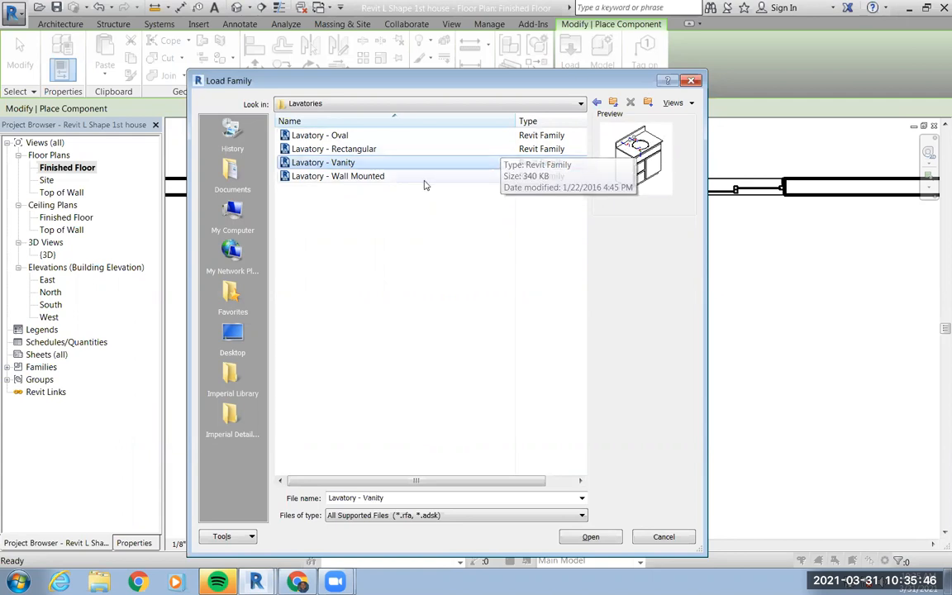
left_click(607, 542)
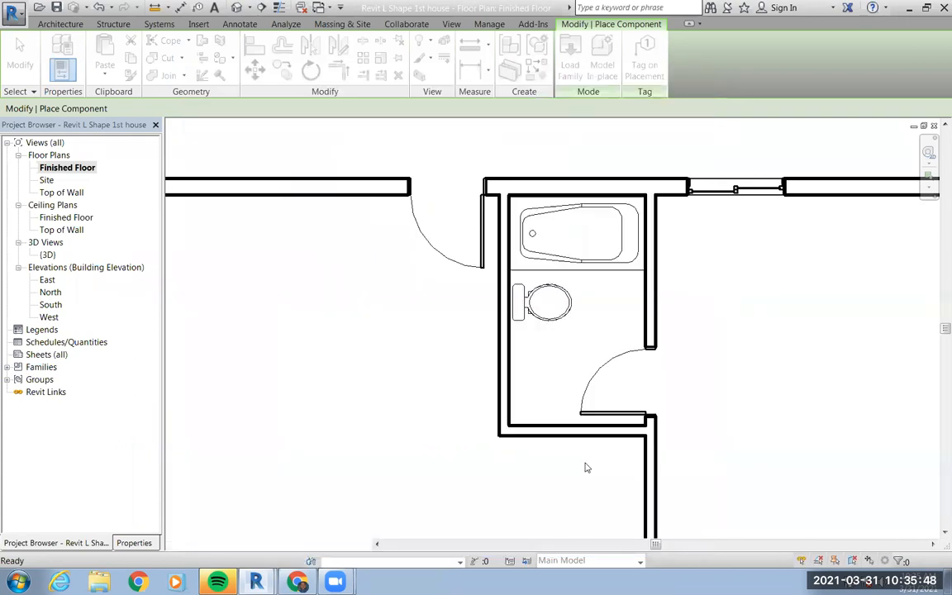
Place one vanity against the bathroom's left wall in the lower-left corner, about 8'-2" from the upper exterior wall
scroll(516, 388, "up", 3)
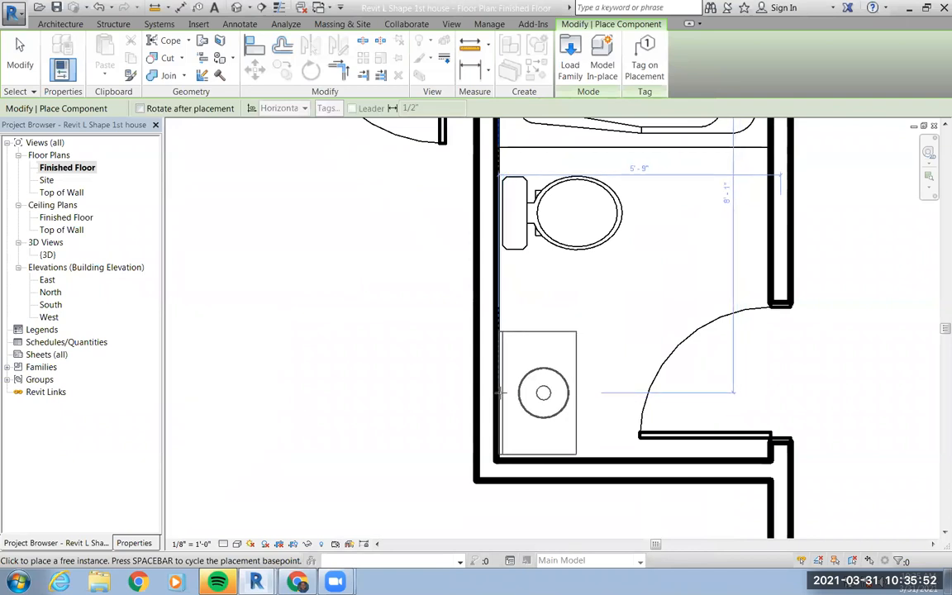
left_click(499, 395)
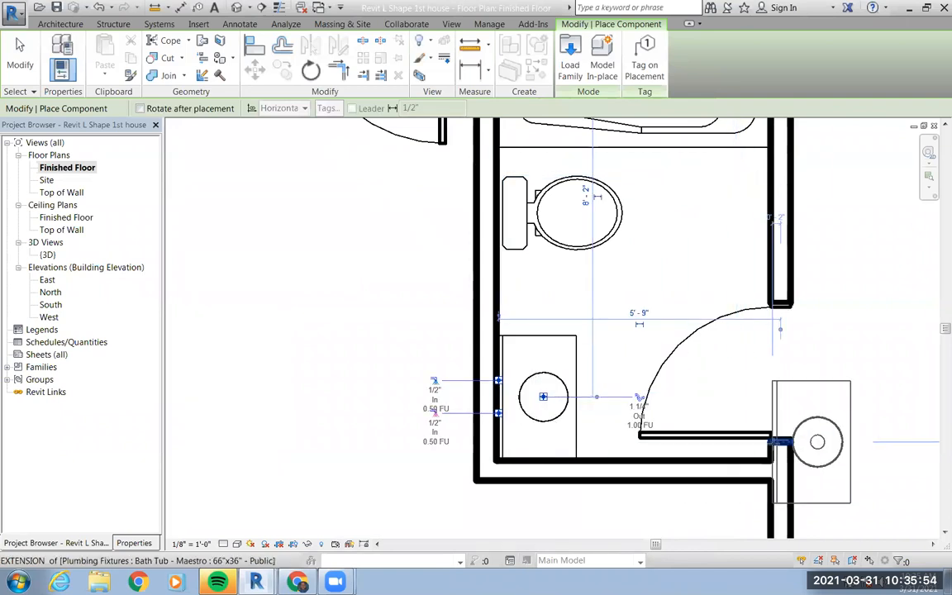
left_click(20, 54)
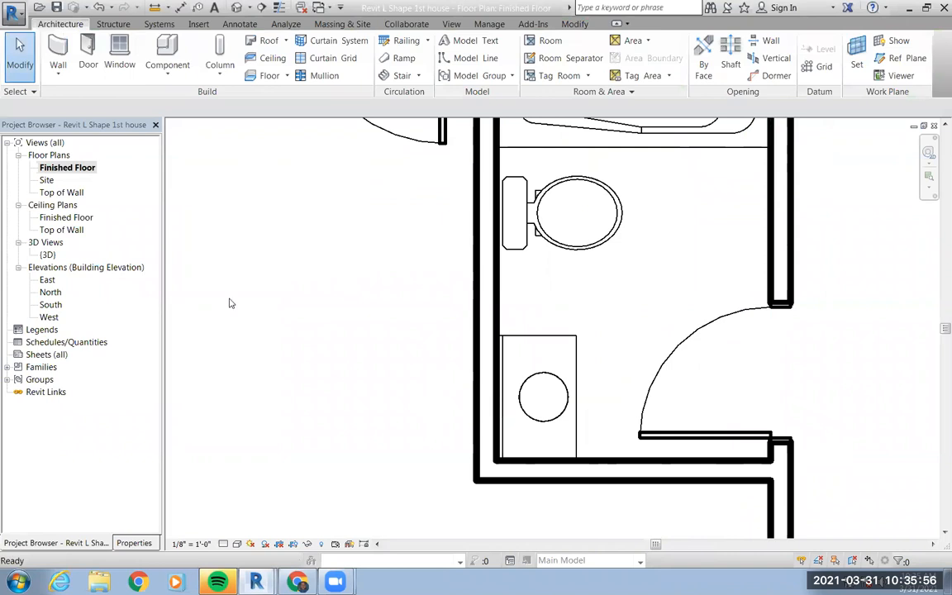
Create a perspective camera view from the bathroom's lower-right corner, offset 5'-6" from Finished Floor, aimed past the upper-left corner
scroll(467, 309, "down", 2)
scroll(467, 309, "down", 3)
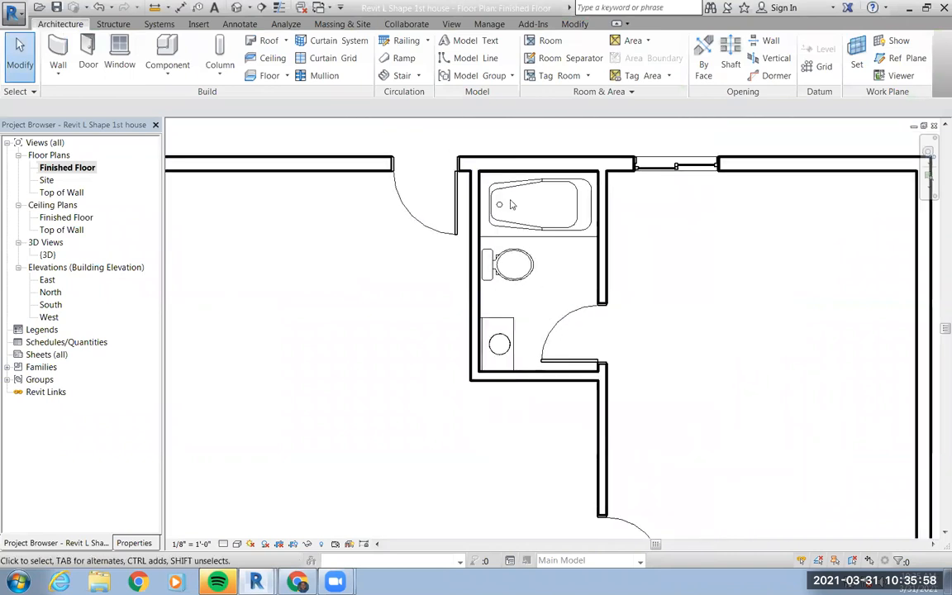
left_click(251, 7)
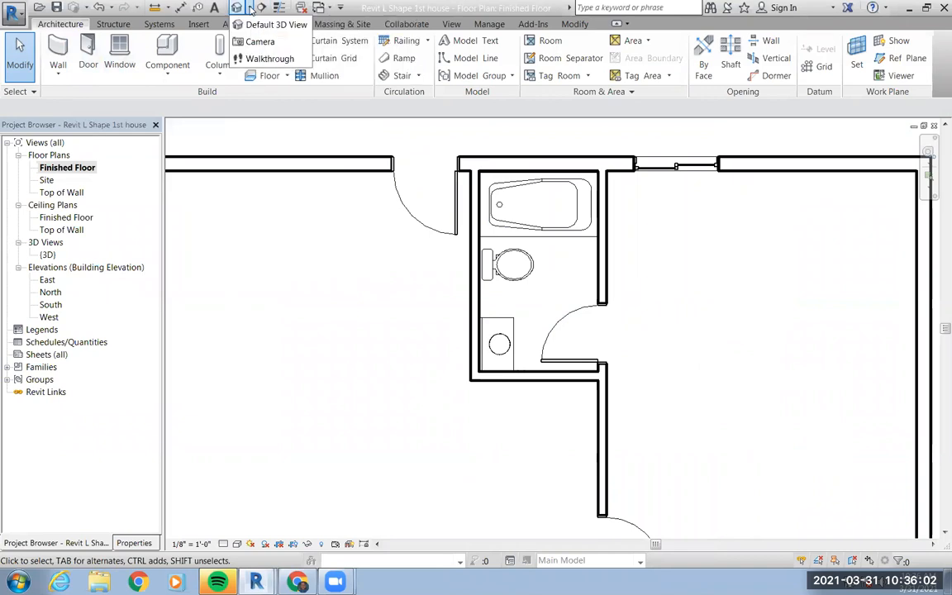
left_click(256, 45)
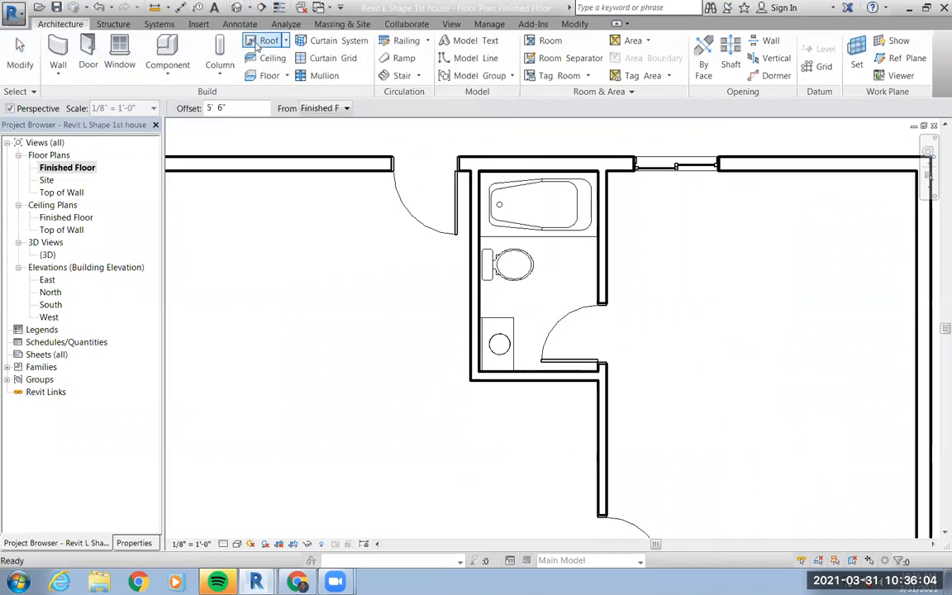
left_click(592, 367)
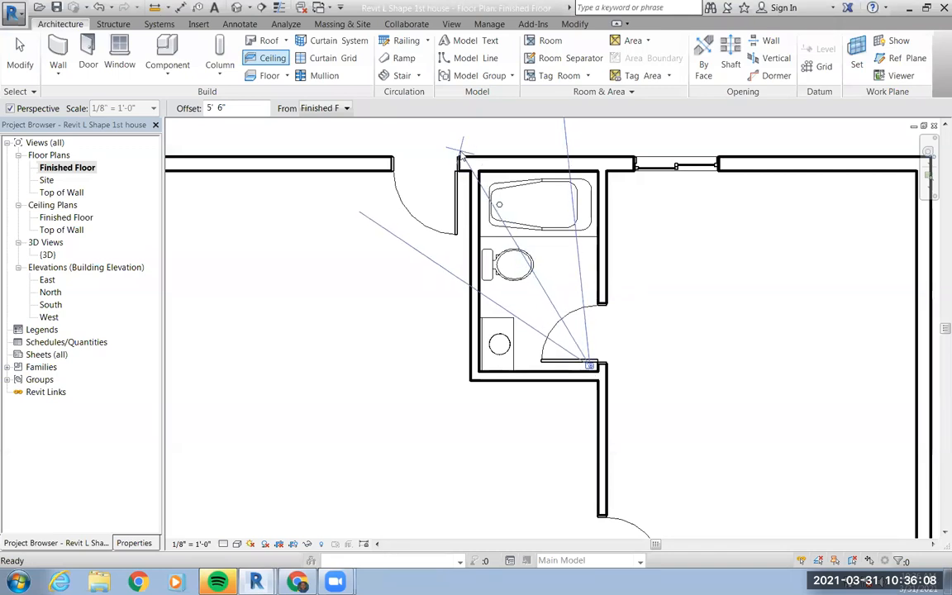
left_click(465, 146)
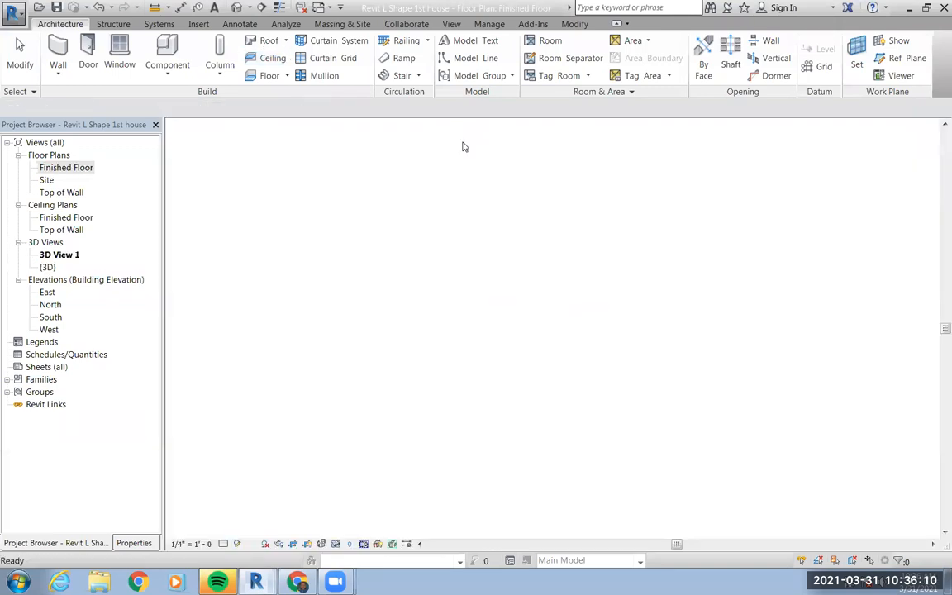
Enlarge the camera view's crop boundary downward and outward on both sides to take in the tub, water closet and vanity
scroll(584, 276, "down", 5)
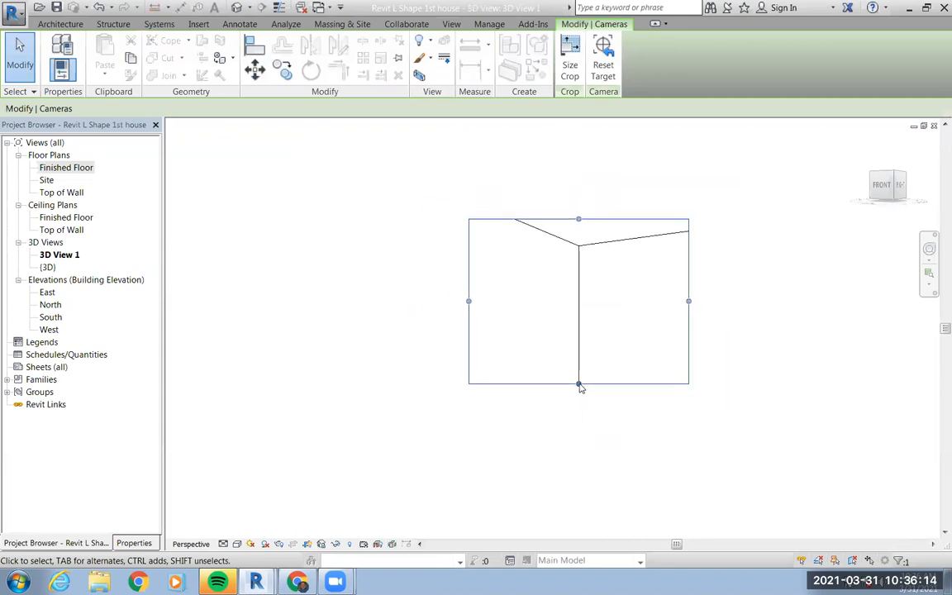
left_click_drag(580, 386, 589, 519)
left_click_drag(688, 371, 876, 369)
left_click_drag(468, 371, 267, 368)
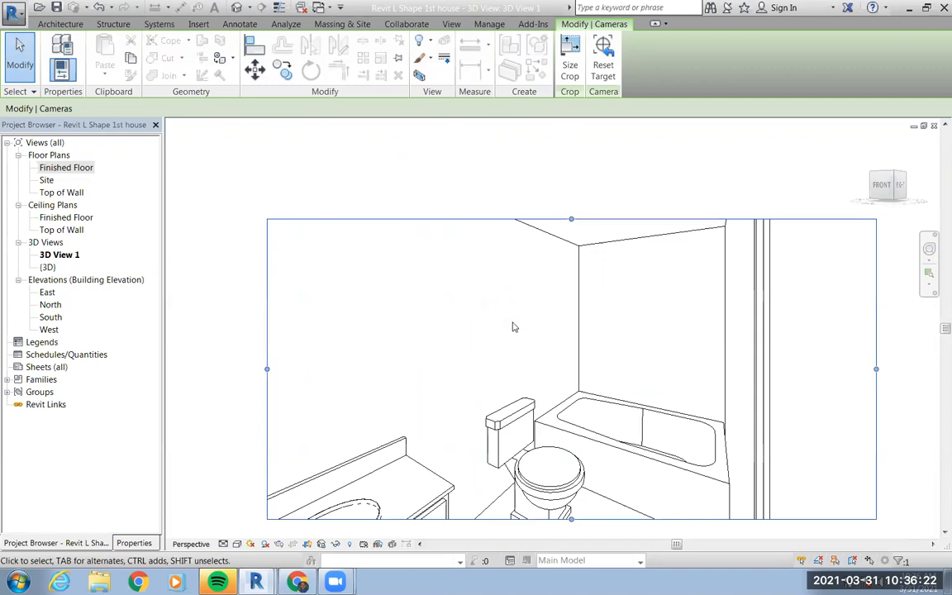
Extend the camera view's crop boundary further downward and to the left until the full vanity and the floor around the fixtures are included
middle_click_drag(557, 390, 556, 274)
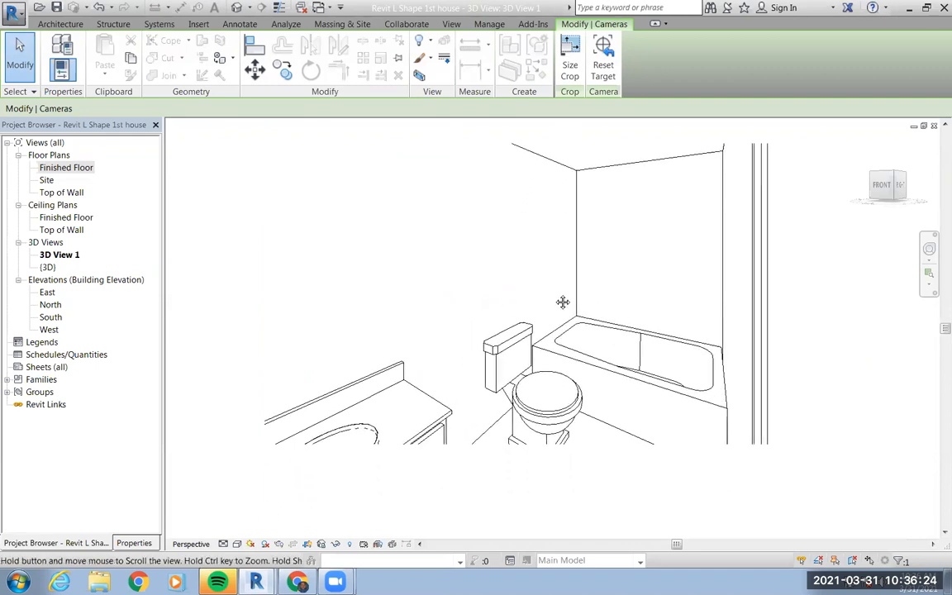
left_click_drag(569, 403, 579, 510)
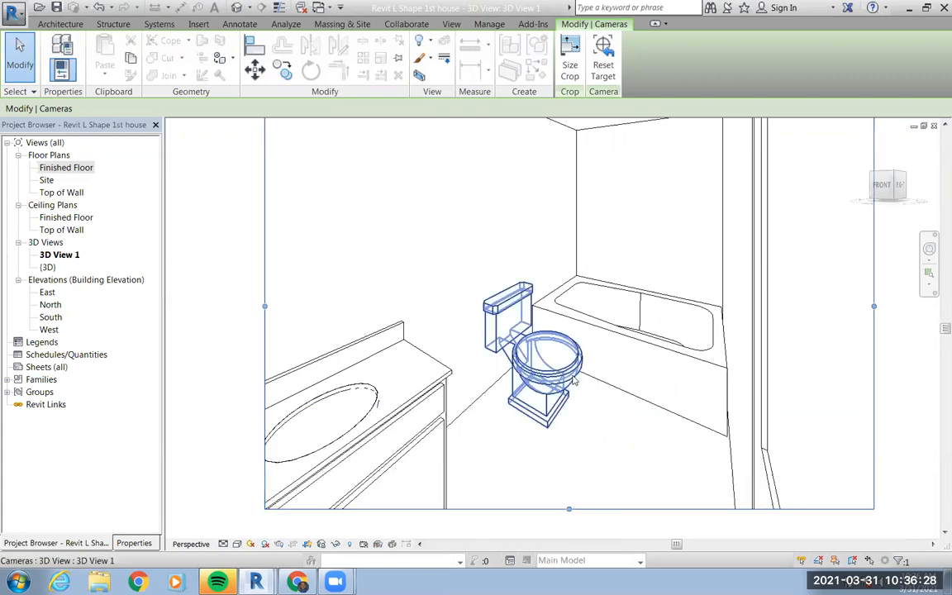
scroll(464, 235, "up", 1)
scroll(464, 235, "down", 2)
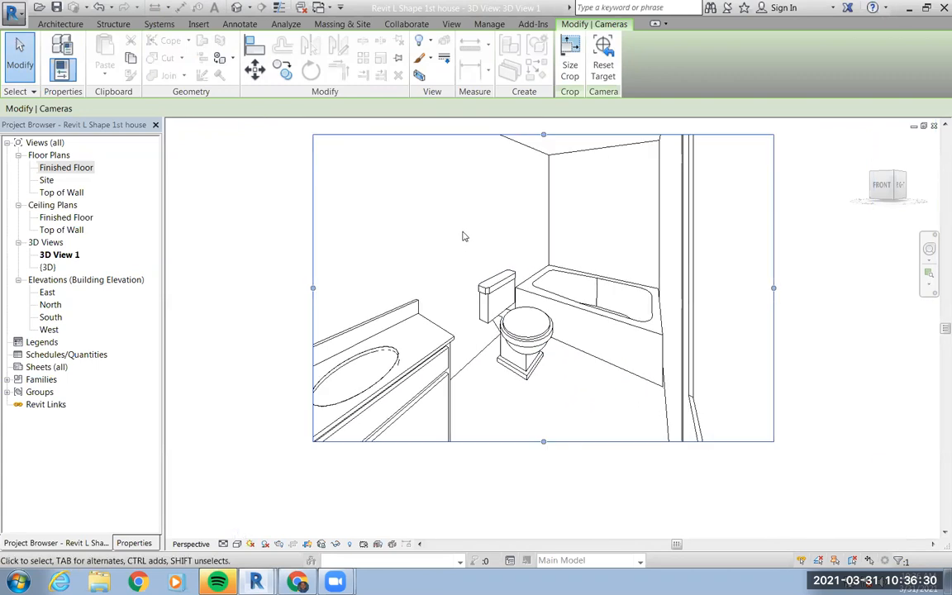
scroll(797, 202, "up", 1)
scroll(797, 201, "down", 2)
scroll(773, 322, "down", 1)
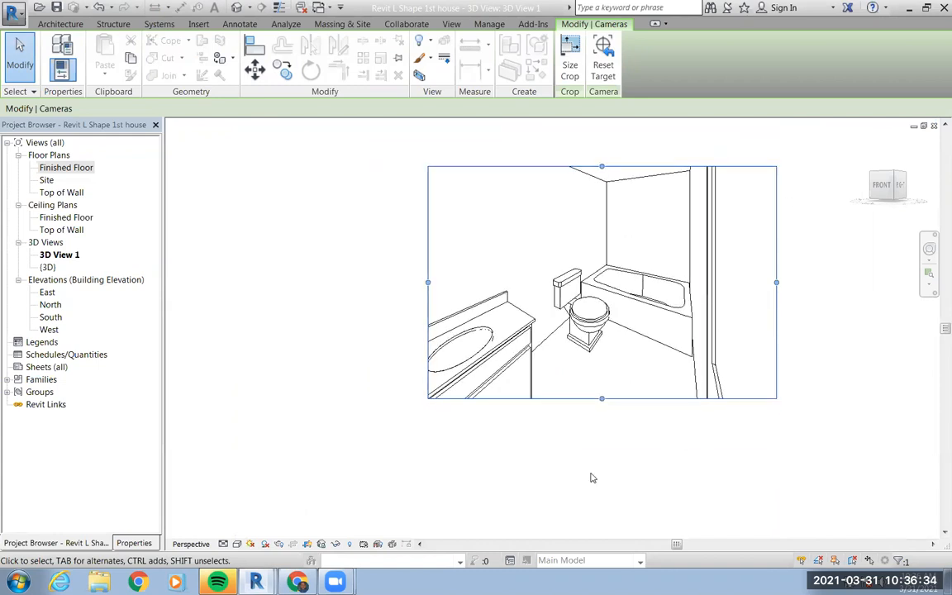
left_click_drag(428, 284, 304, 285)
left_click_drag(541, 402, 542, 495)
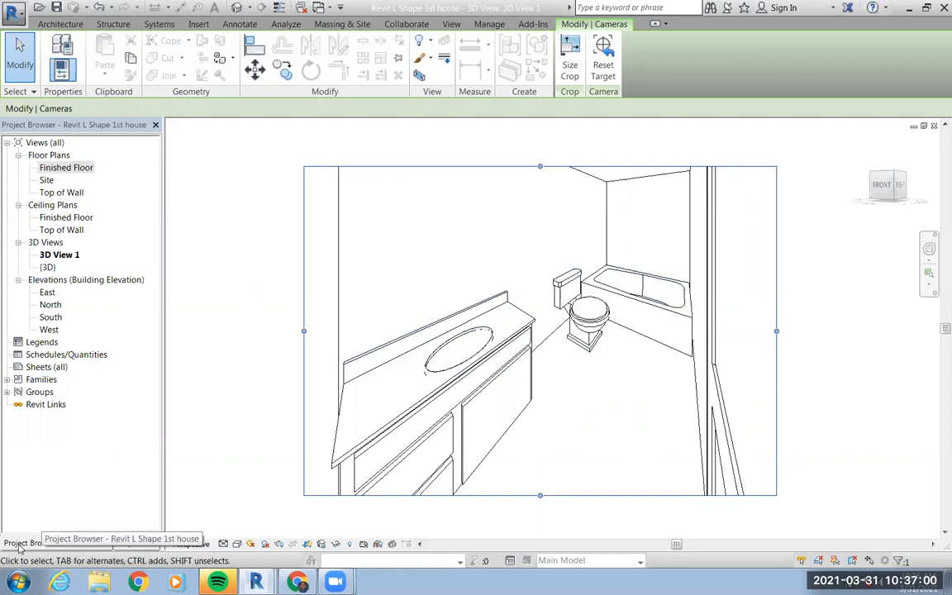
Compare the bathroom camera view with the Finished Floor plan and the default 3D view of the house
double_click(53, 168)
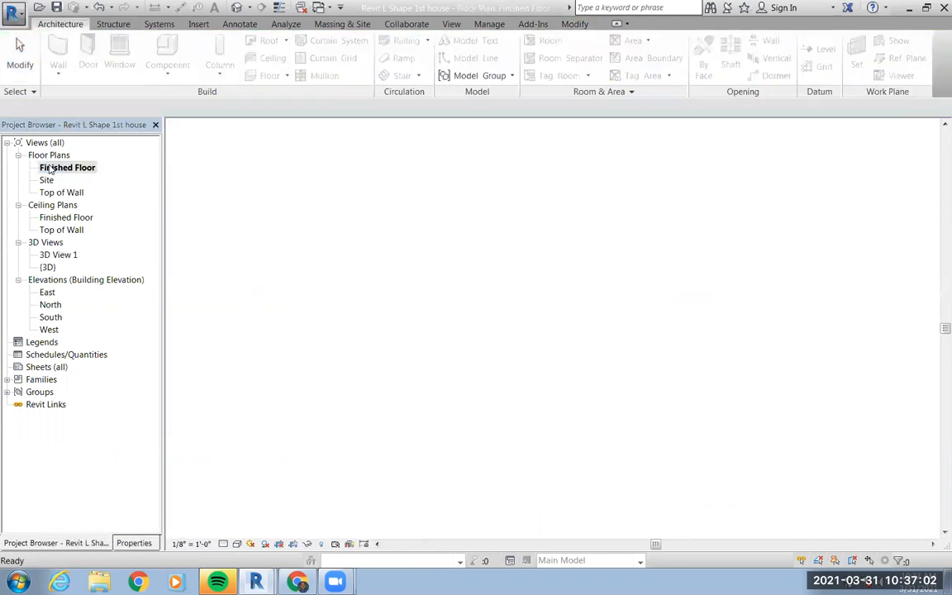
scroll(521, 440, "down", 4)
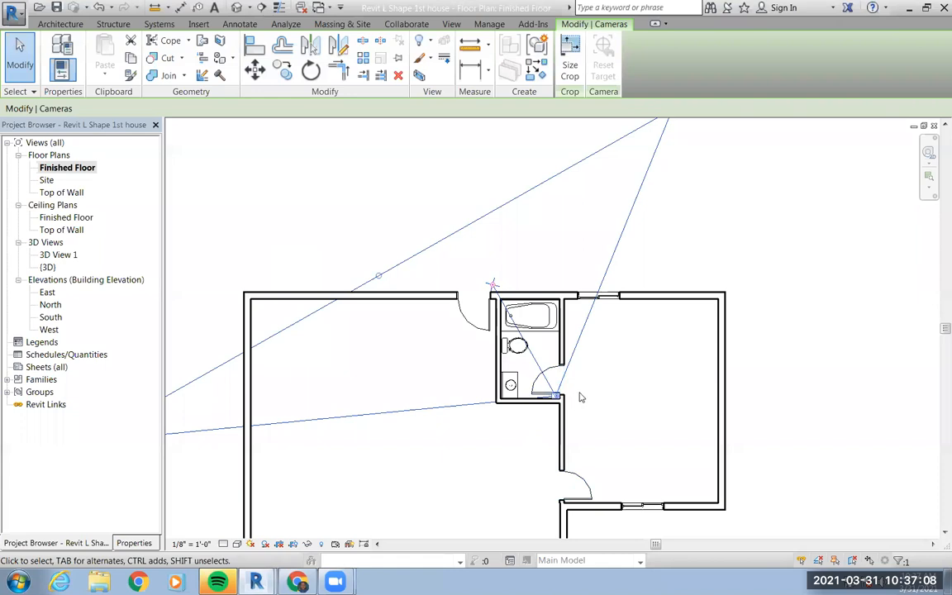
double_click(58, 256)
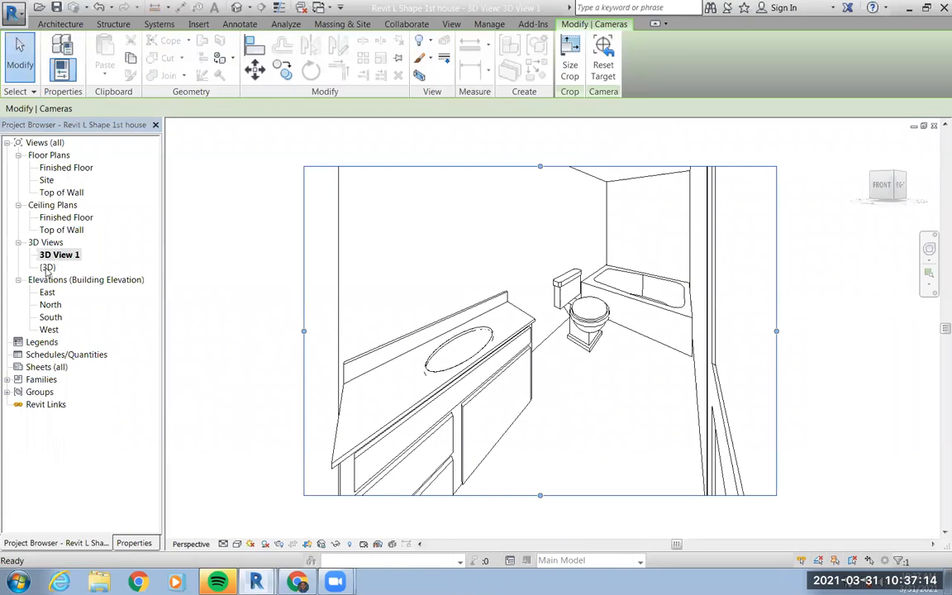
double_click(47, 269)
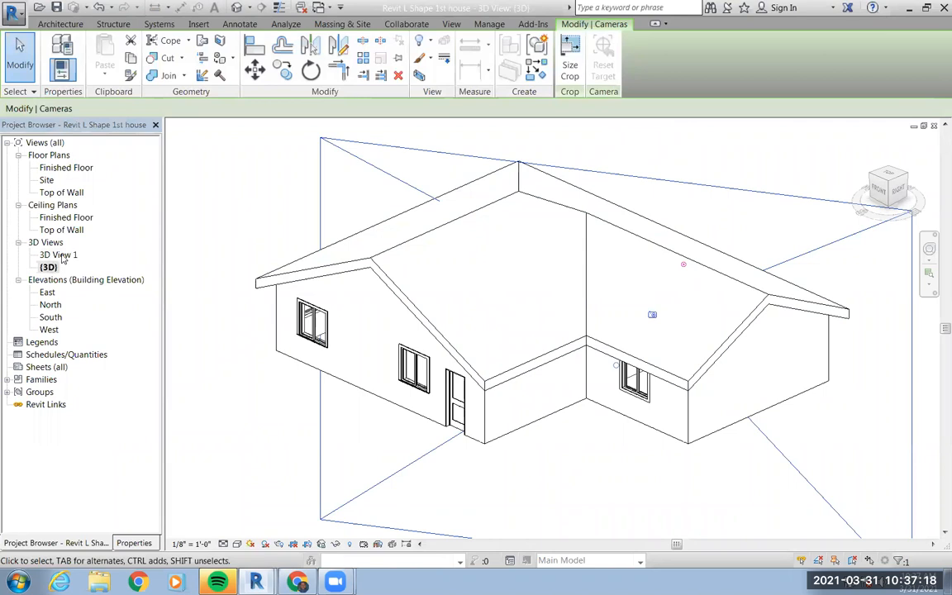
left_click(62, 258)
double_click(62, 256)
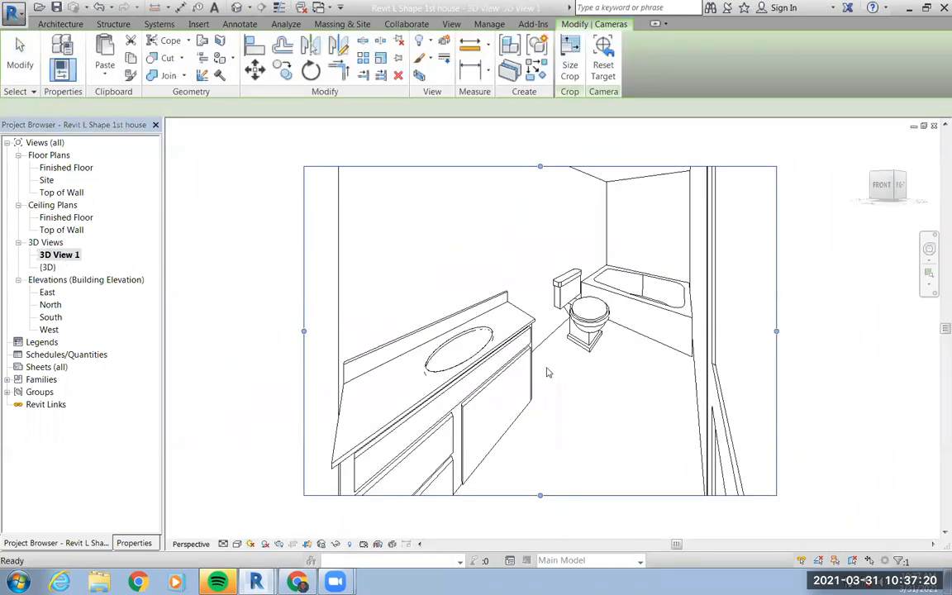
Delete the bathroom camera from the Finished Floor plan together with its 3D View 1
double_click(50, 168)
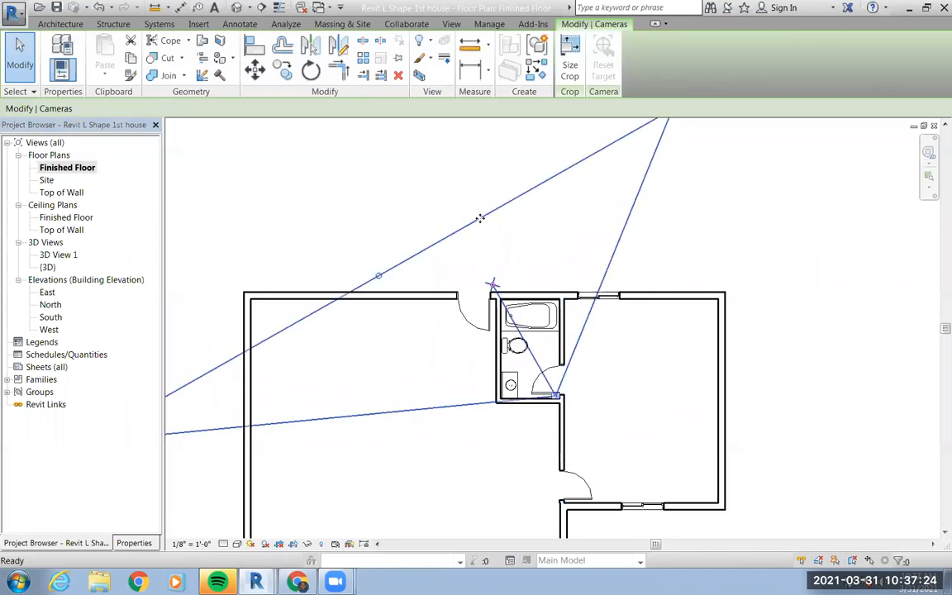
key("Delete")
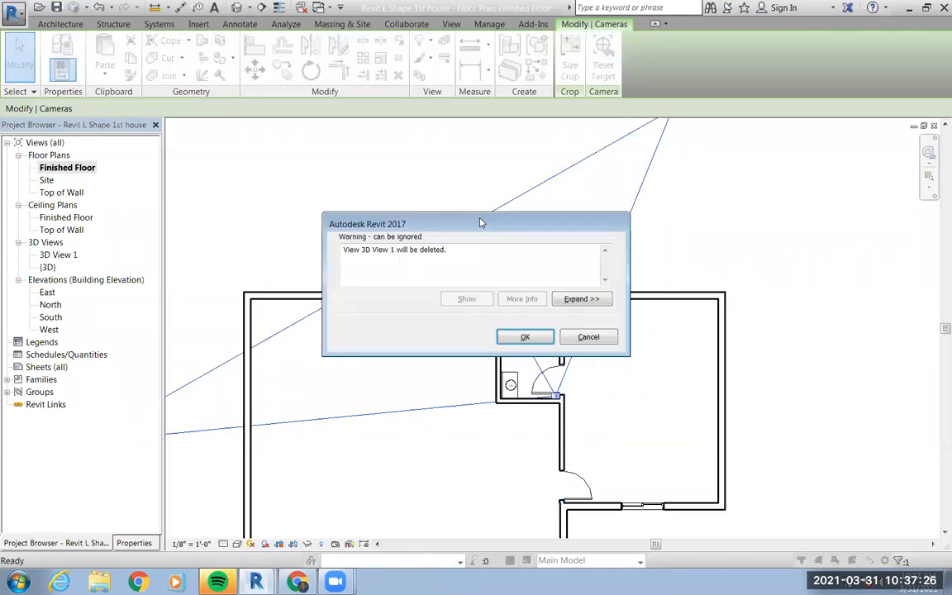
left_click(512, 342)
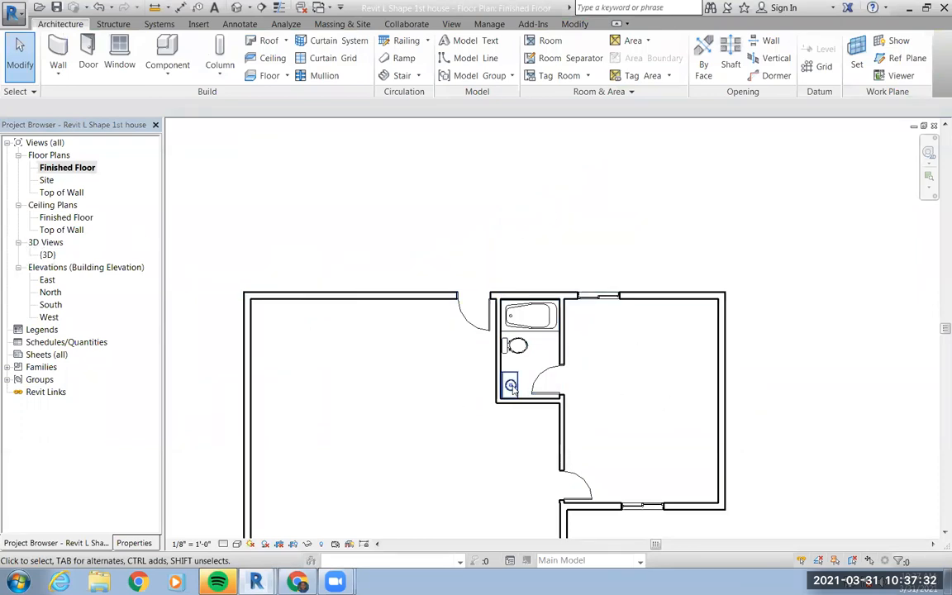
Start placing a window for the bathroom and choose the Slider with Trim 36" x 24" type
scroll(514, 414, "up", 2)
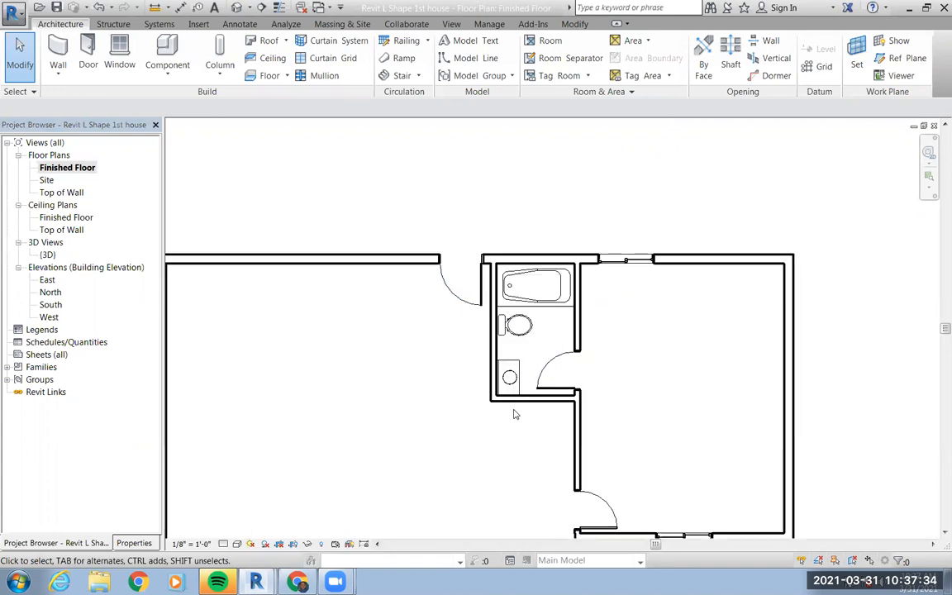
scroll(514, 414, "up", 1)
scroll(514, 414, "down", 1)
left_click(121, 53)
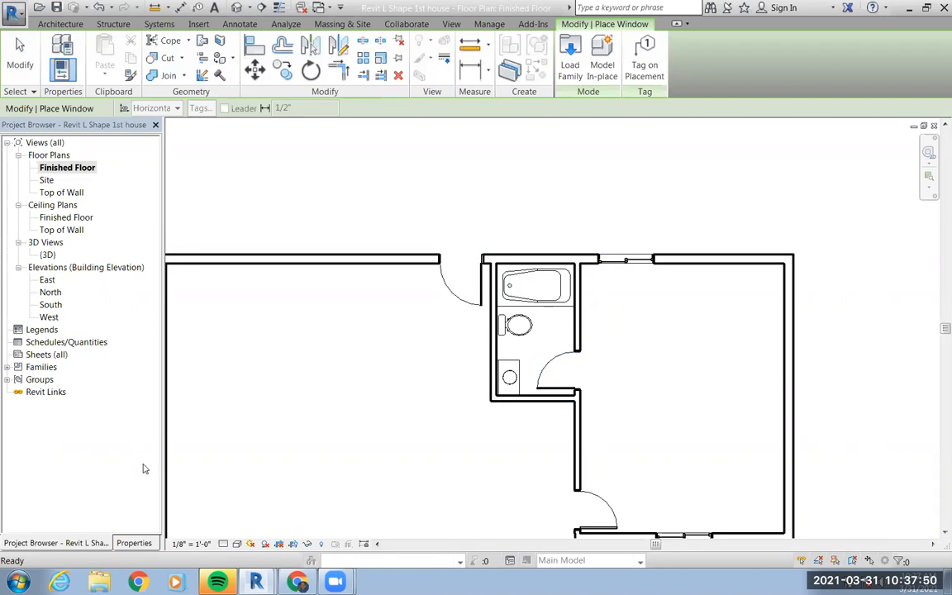
left_click(131, 542)
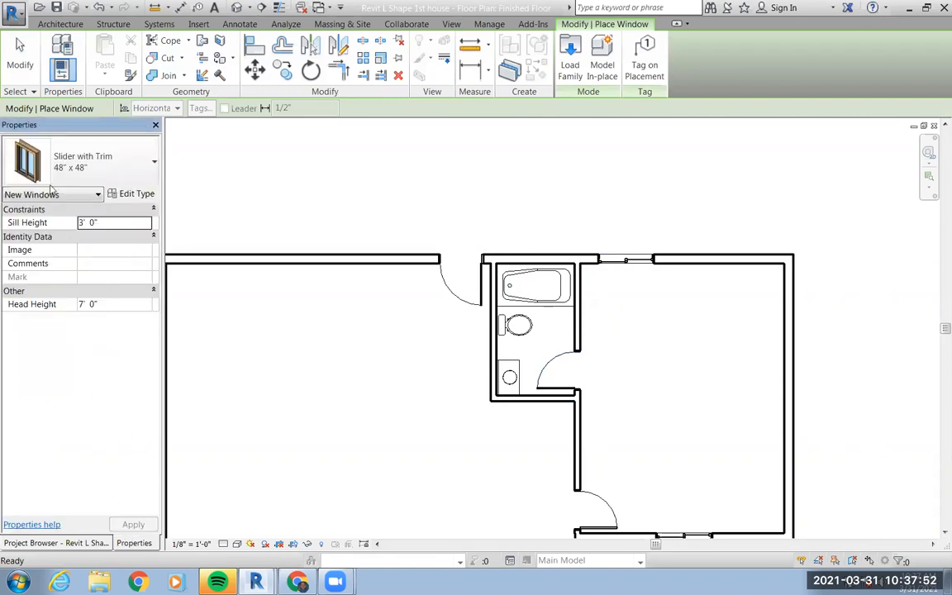
left_click(140, 162)
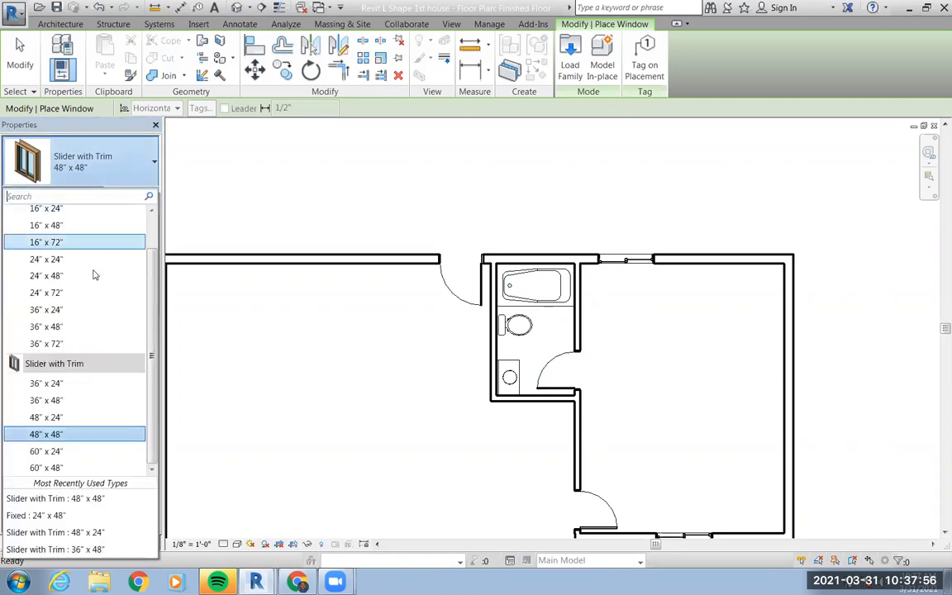
scroll(66, 391, "up", 1)
scroll(67, 391, "down", 1)
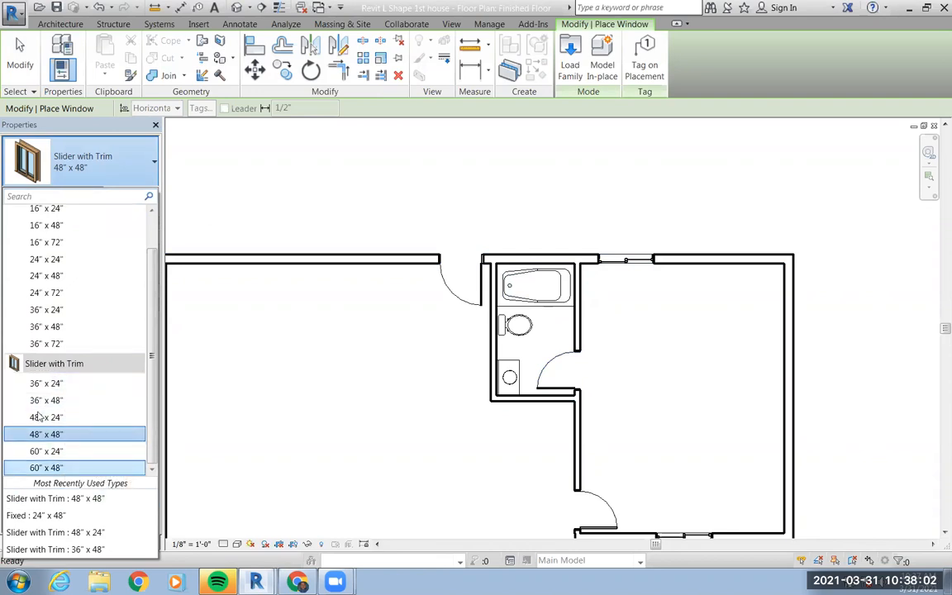
left_click(82, 383)
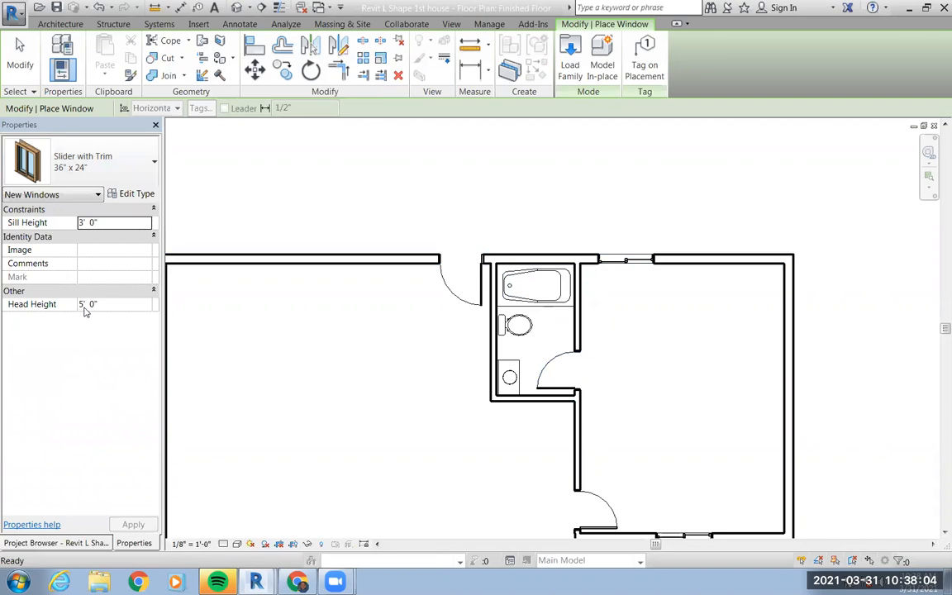
Duplicate the slider window type under the name 12" x 24"
left_click(129, 196)
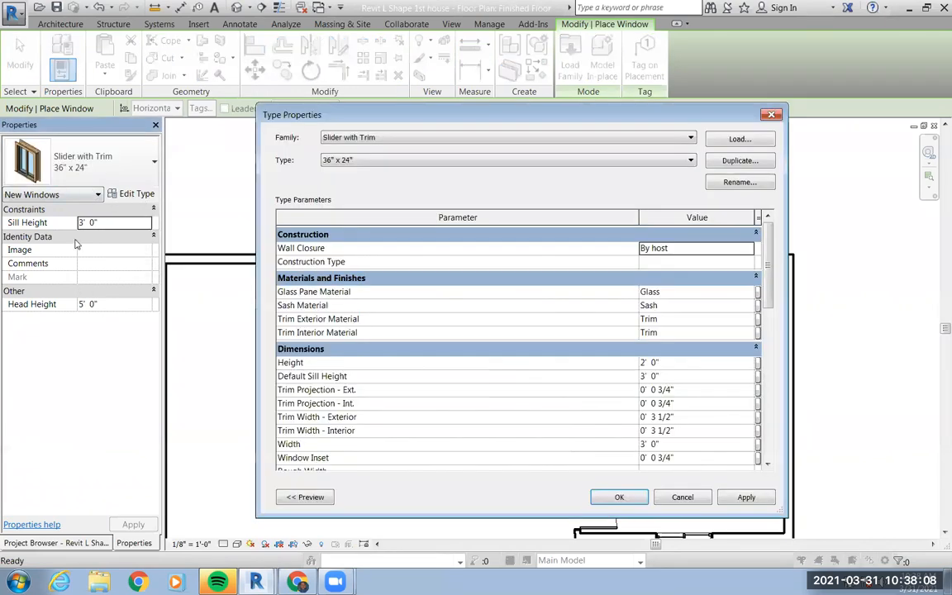
left_click(735, 161)
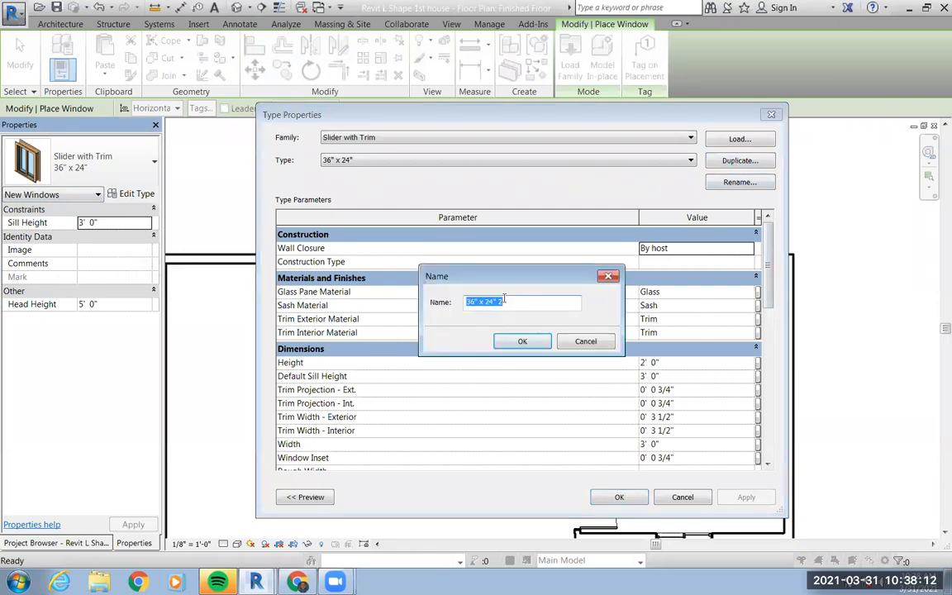
double_click(475, 303)
type("12")
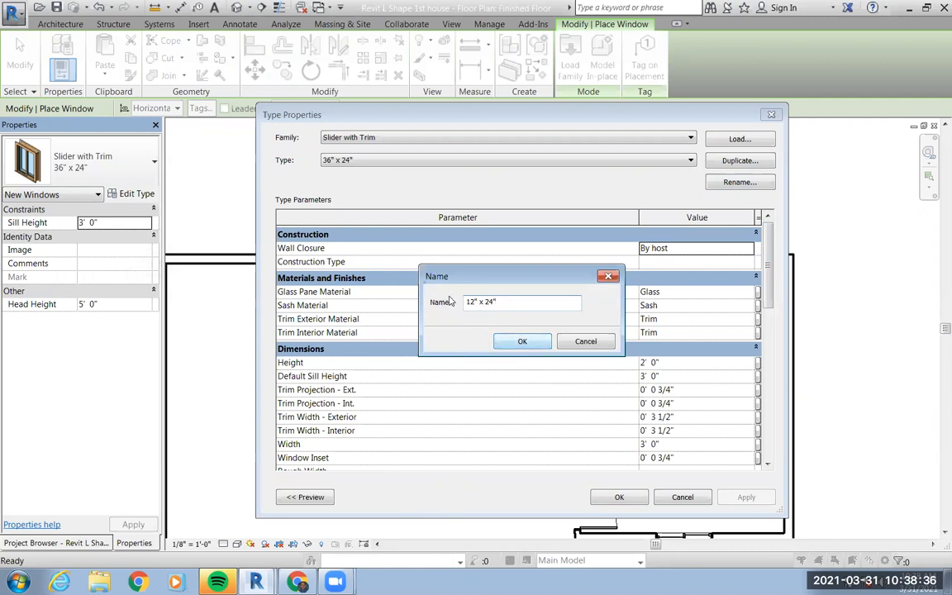
left_click(520, 342)
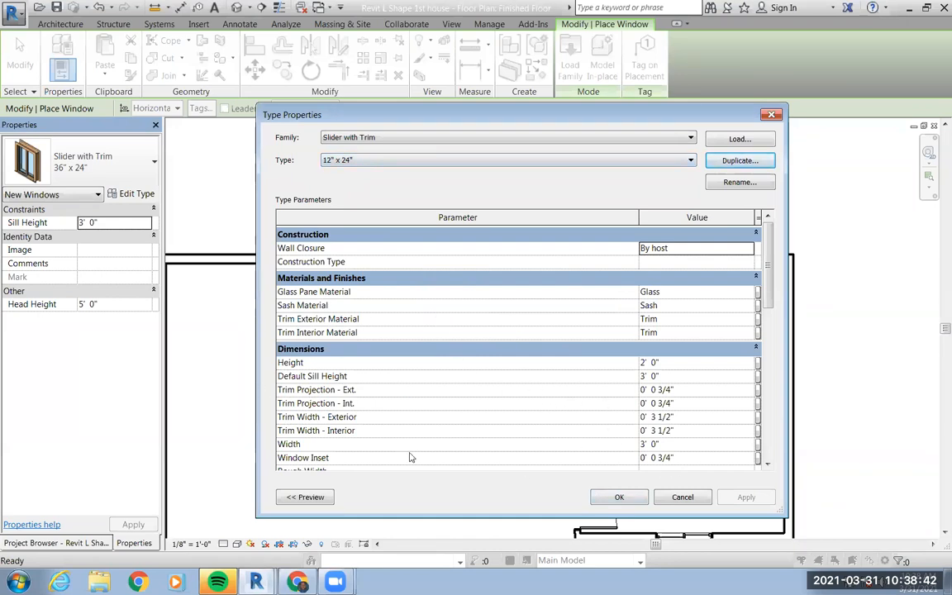
Set the duplicated window type's height to 1'-0" and width to 2'-0", with a sill height of 6'-0"
left_click(642, 364)
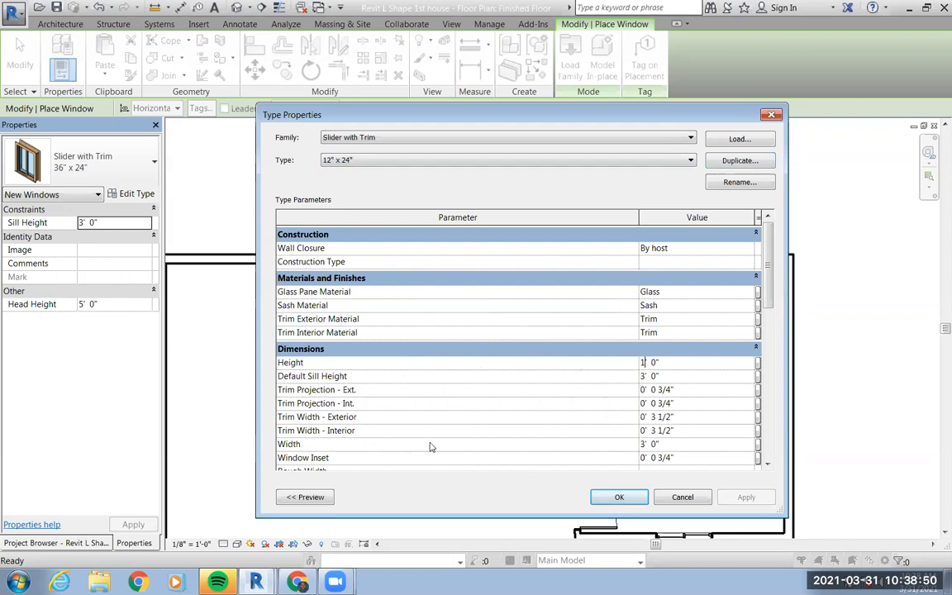
left_click(645, 445)
type("2")
left_click(620, 498)
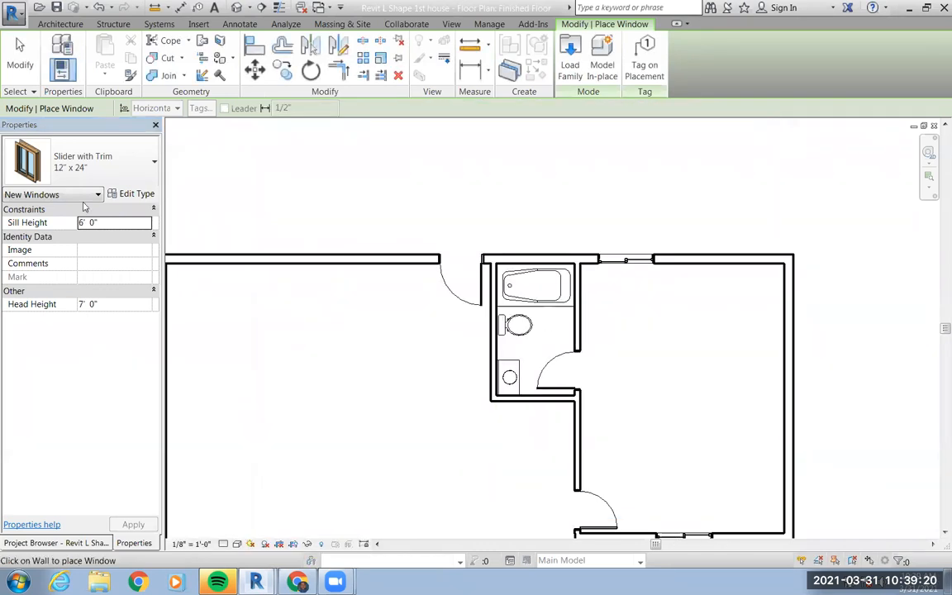
Place a Slider with Trim 12" x 24" window in the exterior wall behind the tub, centered 3'-0" from each bathroom side wall
left_click(81, 164)
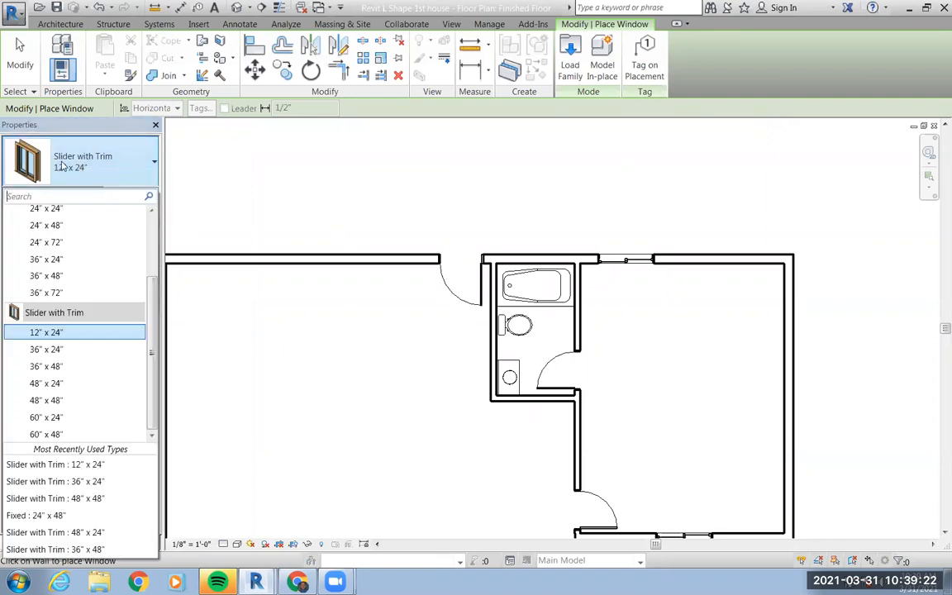
left_click(83, 332)
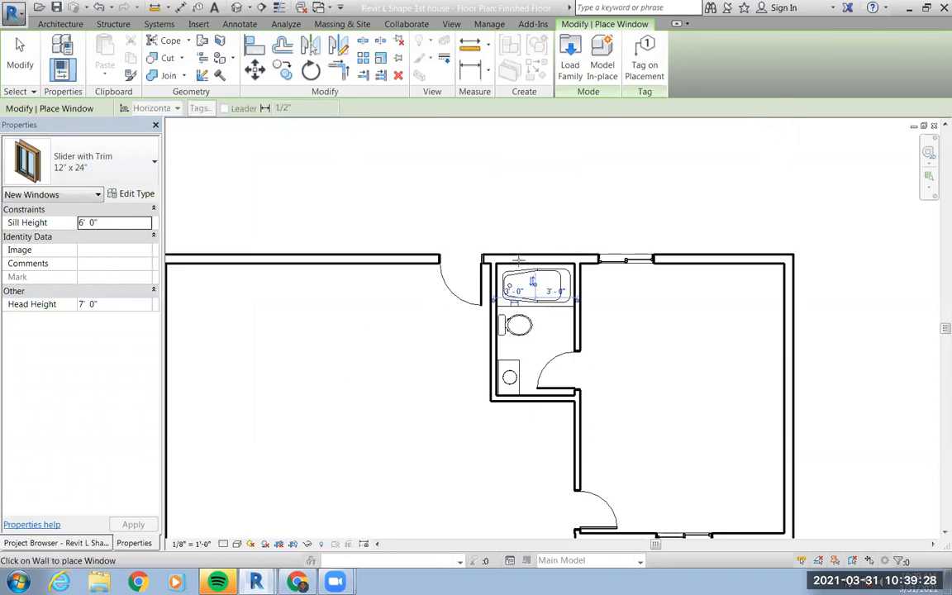
key("Escape")
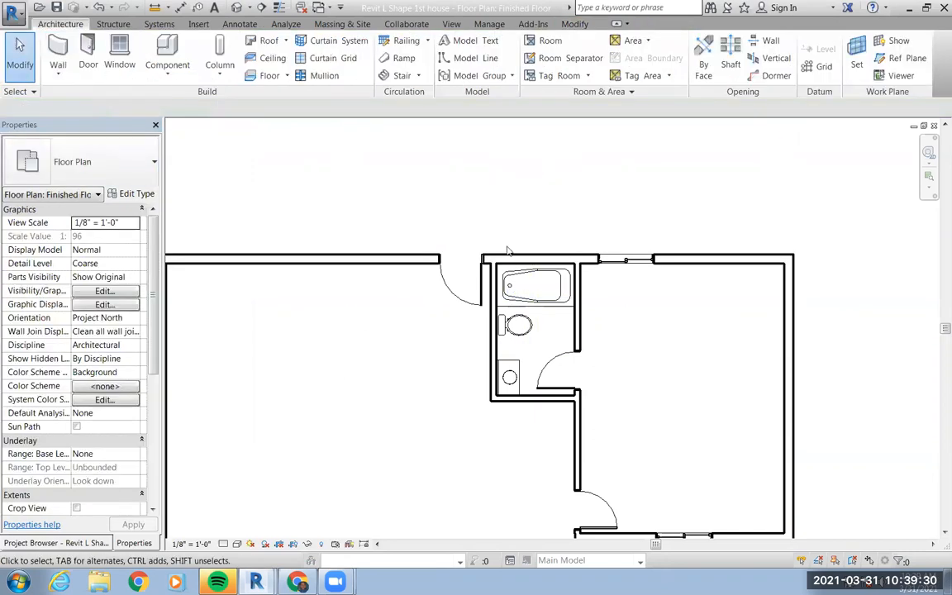
scroll(529, 262, "up", 2)
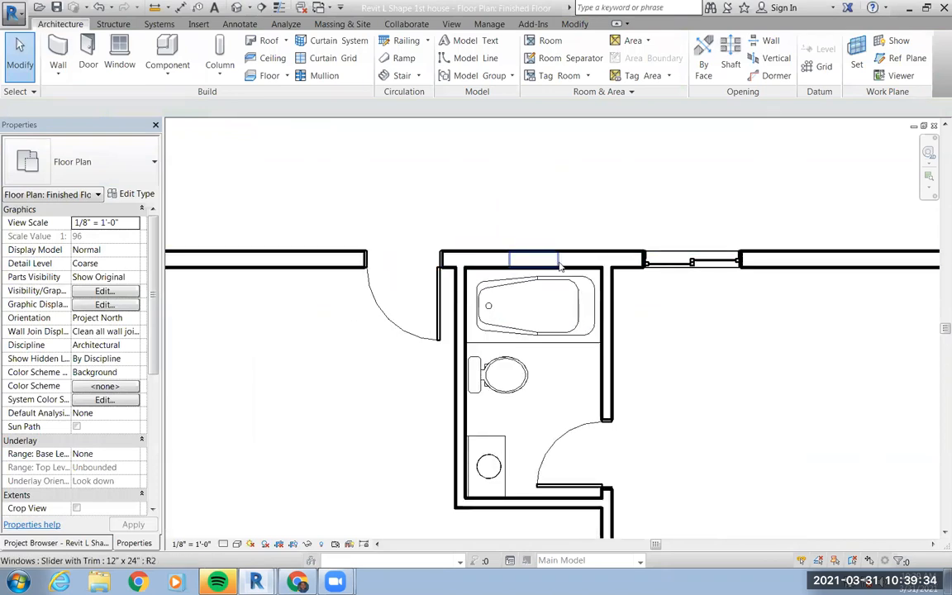
Create a perspective camera view from outside the upper exterior wall, aimed diagonally across the bathroom into the large room
scroll(546, 265, "down", 4)
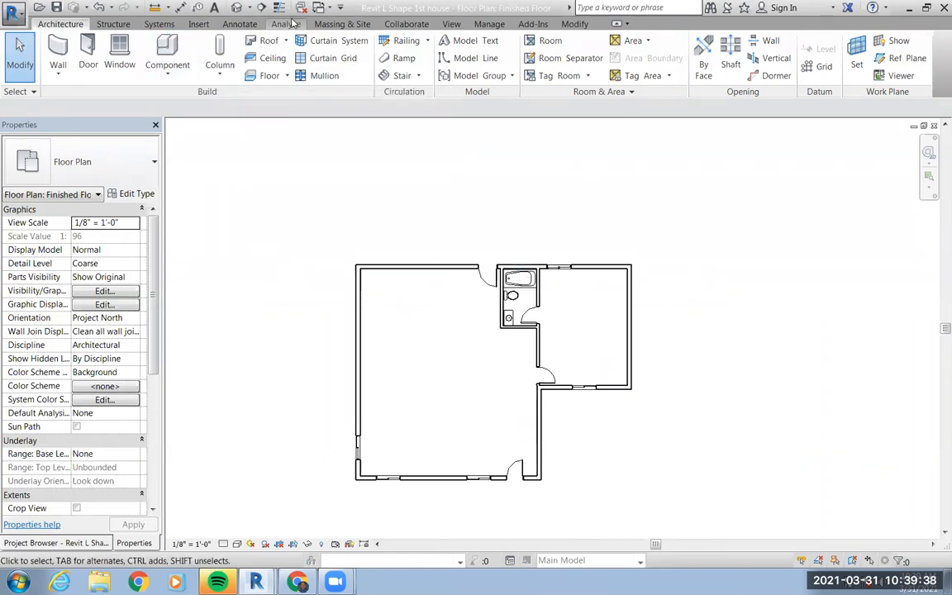
left_click(249, 7)
left_click(258, 41)
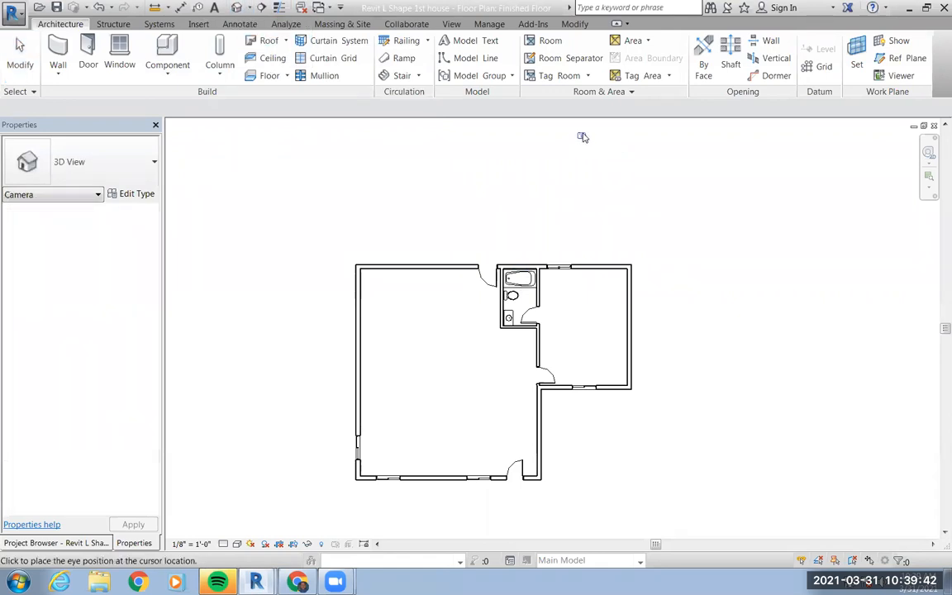
left_click(582, 133)
left_click(463, 392)
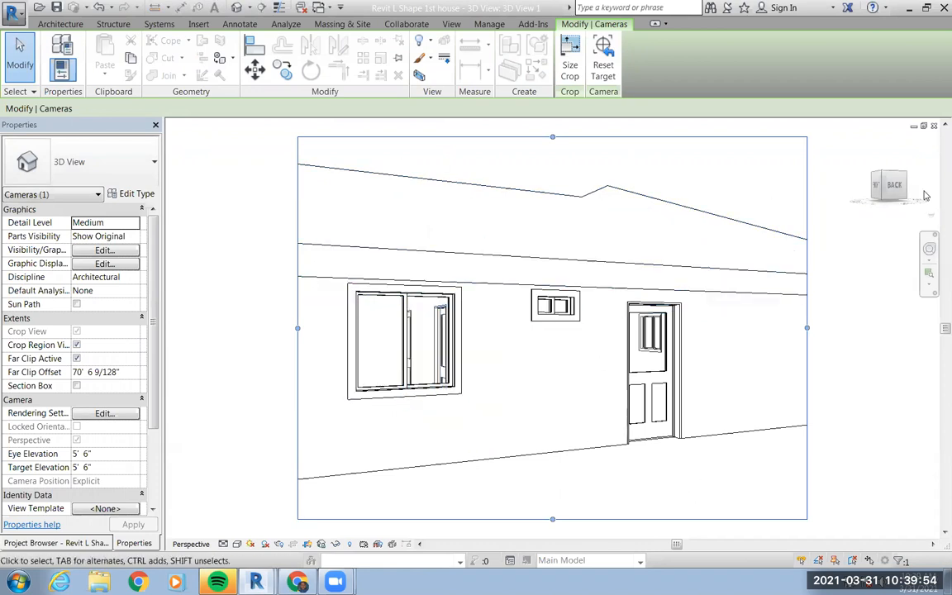
Return to the Finished Floor plan and delete the exterior camera along with its perspective view
left_click(62, 545)
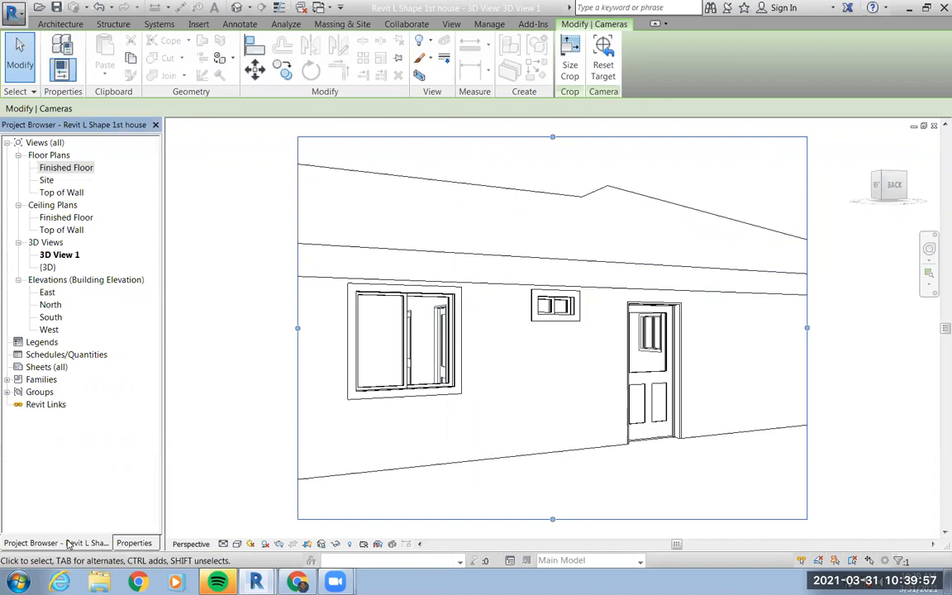
double_click(62, 169)
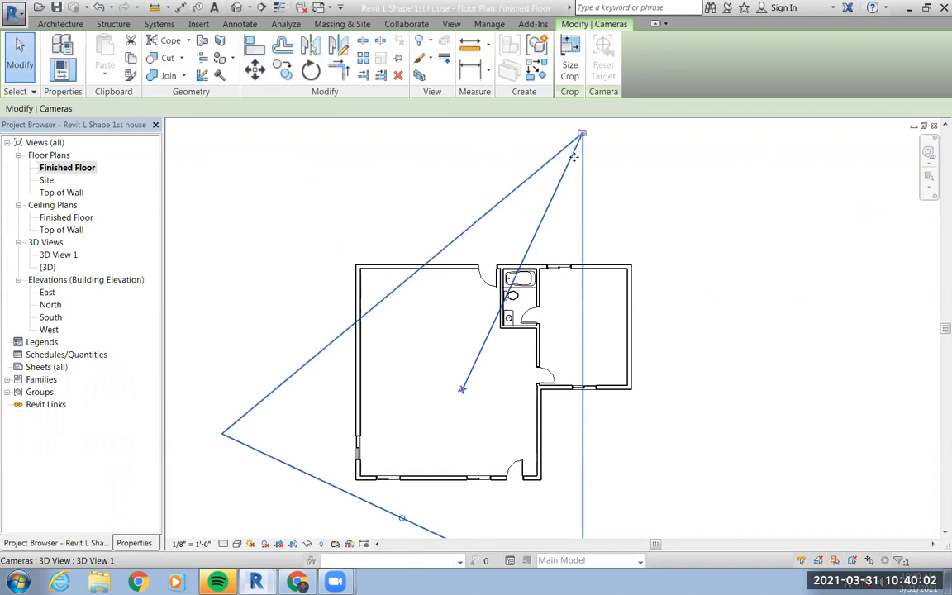
key("Delete")
left_click(536, 343)
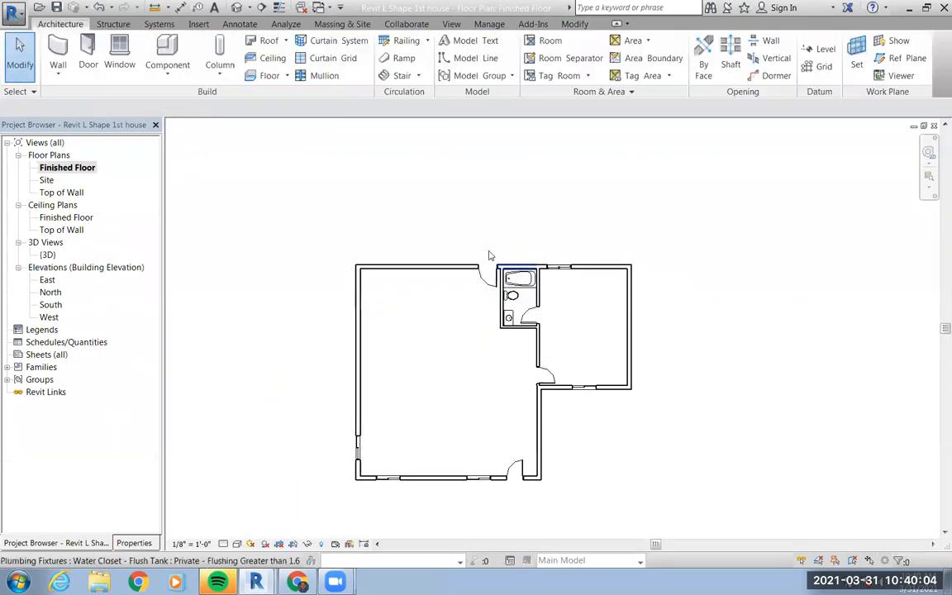
Slide the 48" x 48" window in the right-hand room's lower exterior wall toward the interior door, centering it 3'-0" from the partition
scroll(521, 274, "up", 4)
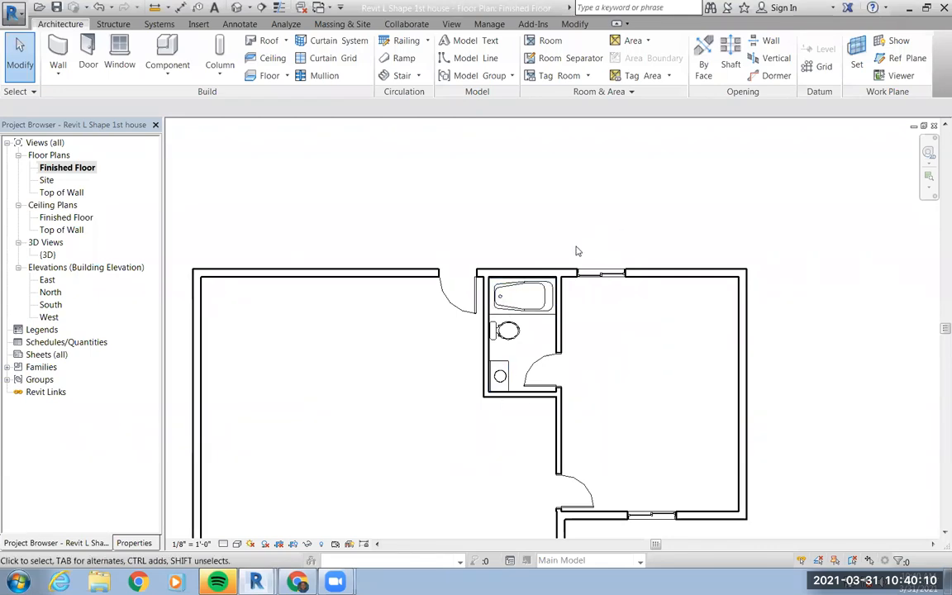
middle_click_drag(636, 427, 613, 305)
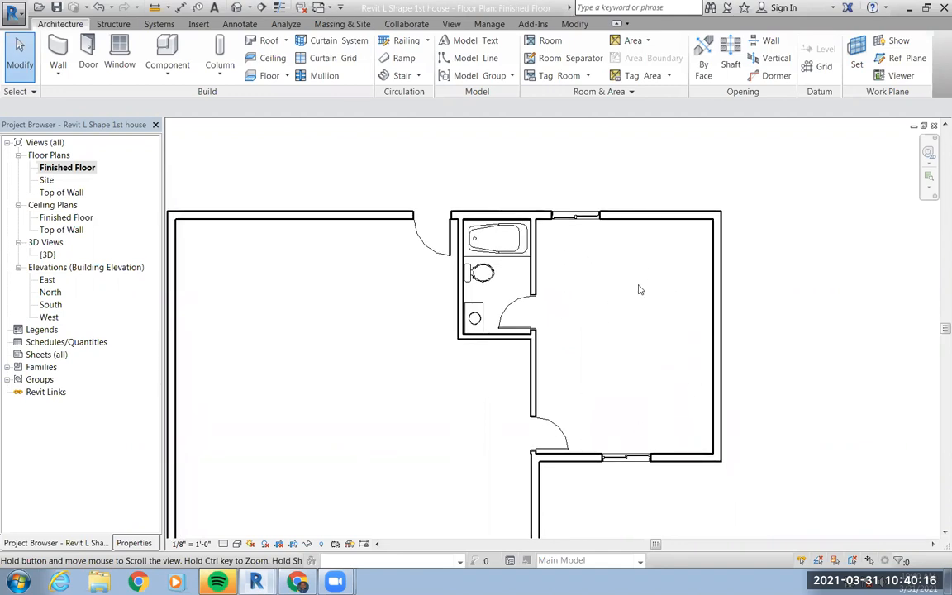
left_click(618, 458)
left_click_drag(618, 458, 577, 470)
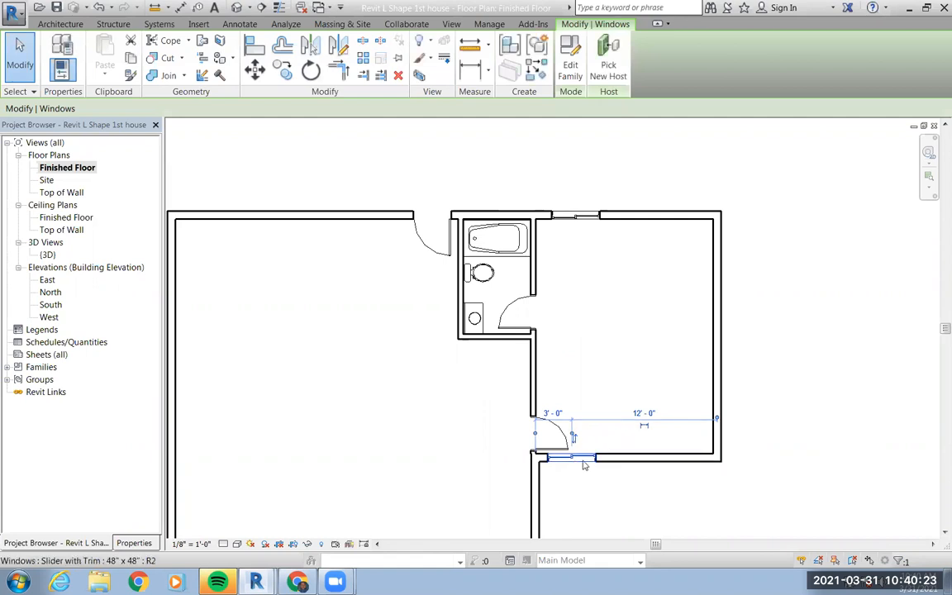
left_click(662, 481)
Draw closet walls with Interior - 4 7/8" Partition (1-hr): about 2'-6" up from the lower exterior wall beside the window, across to the right exterior wall
scroll(660, 475, "up", 1)
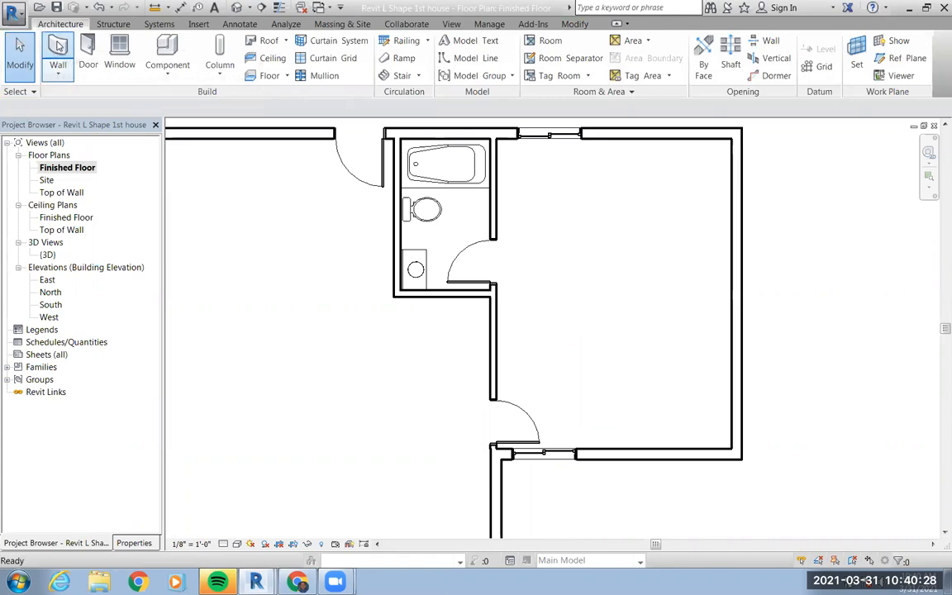
left_click(58, 49)
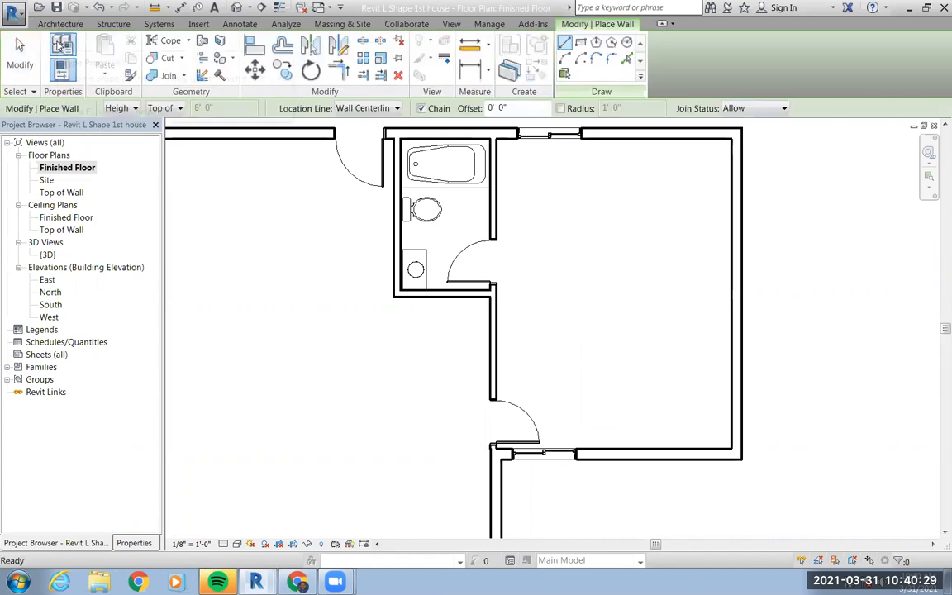
left_click(132, 543)
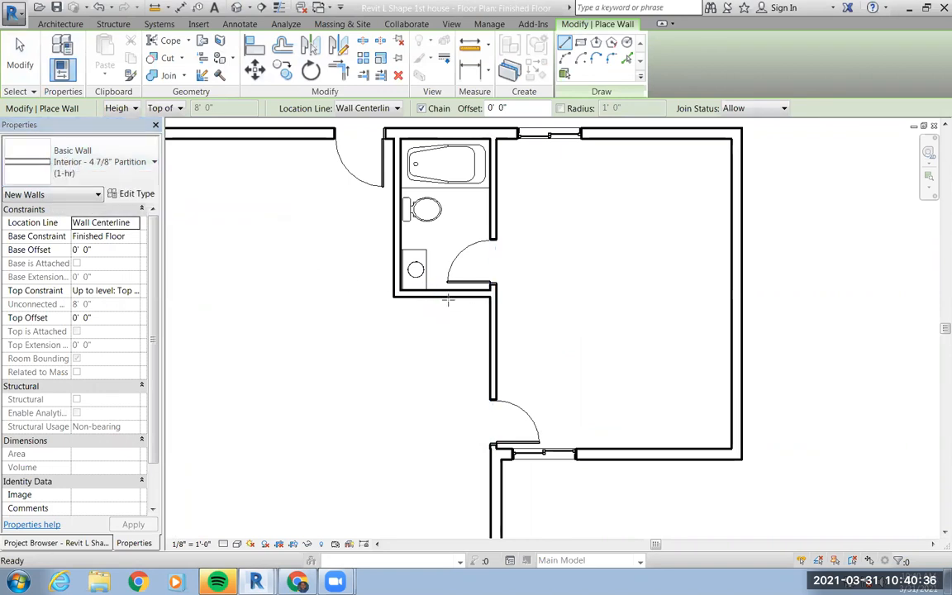
left_click(91, 161)
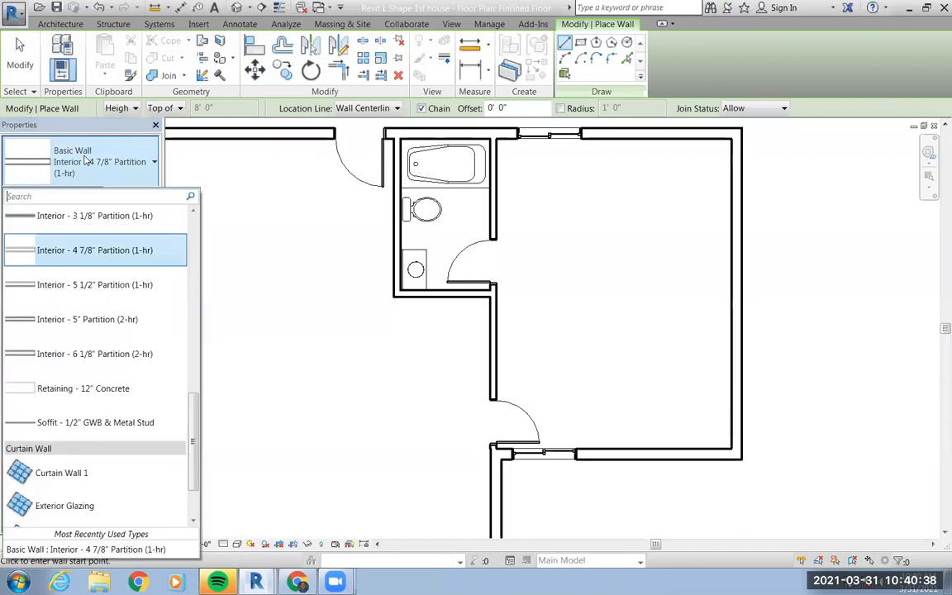
left_click(58, 252)
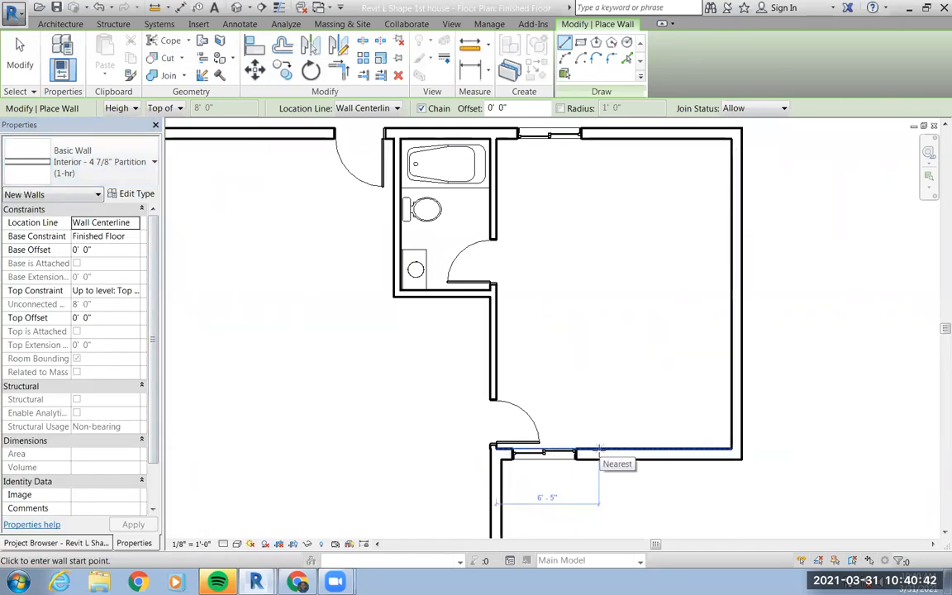
left_click(599, 454)
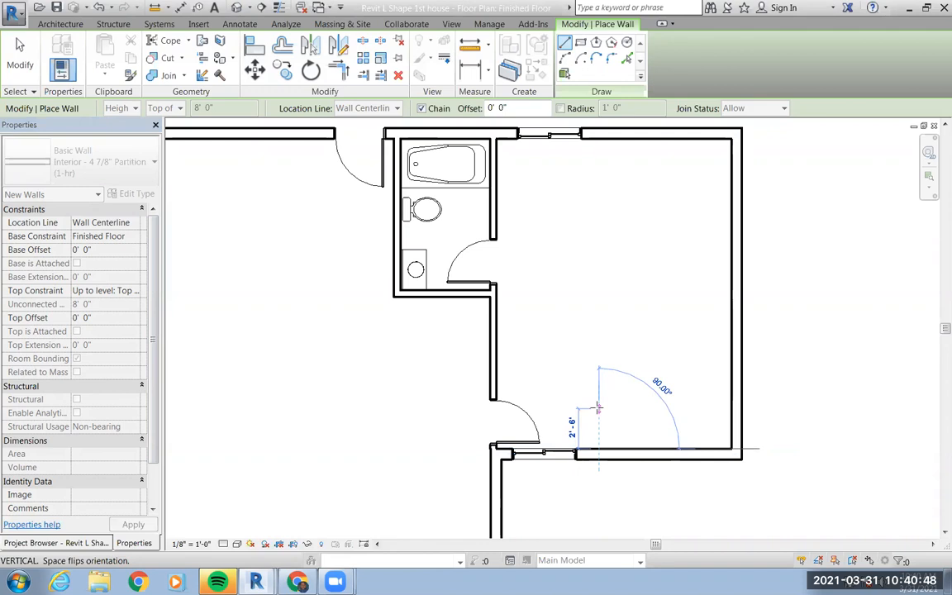
left_click(599, 407)
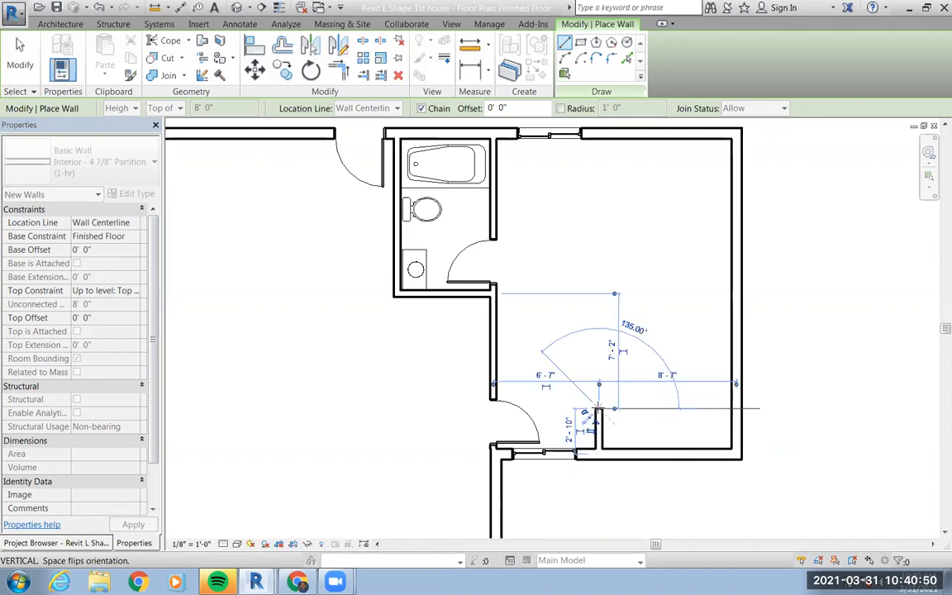
left_click(731, 408)
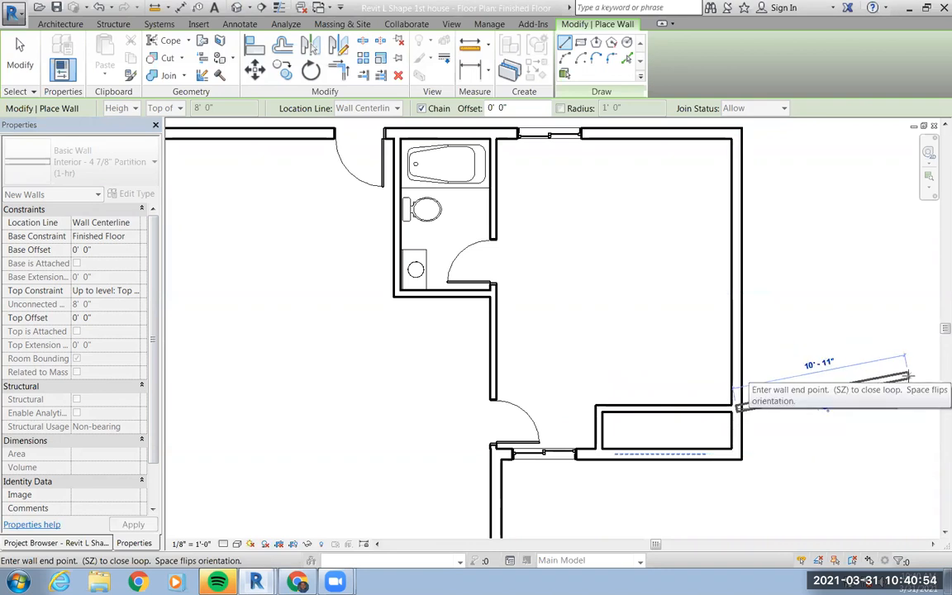
key("Escape")
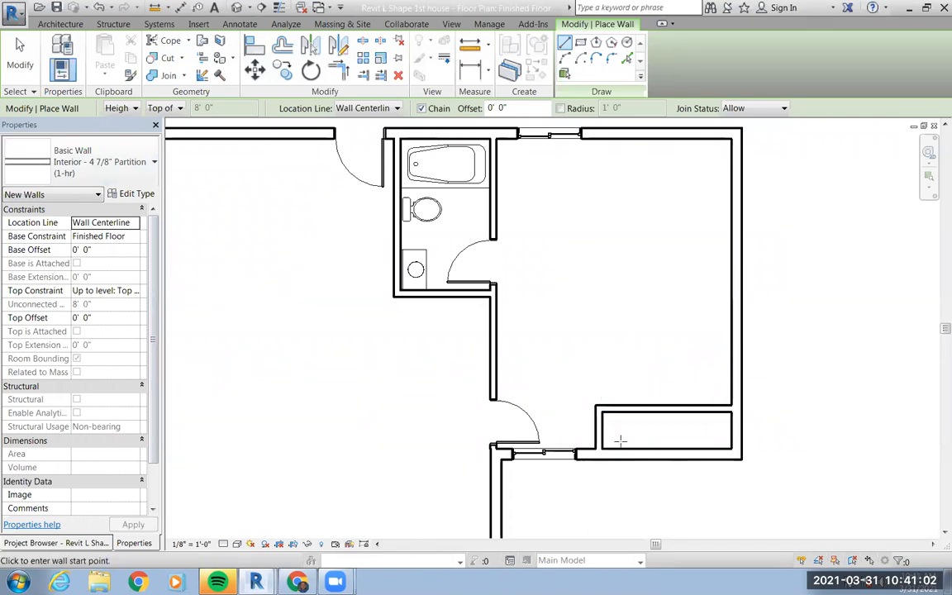
left_click(629, 353)
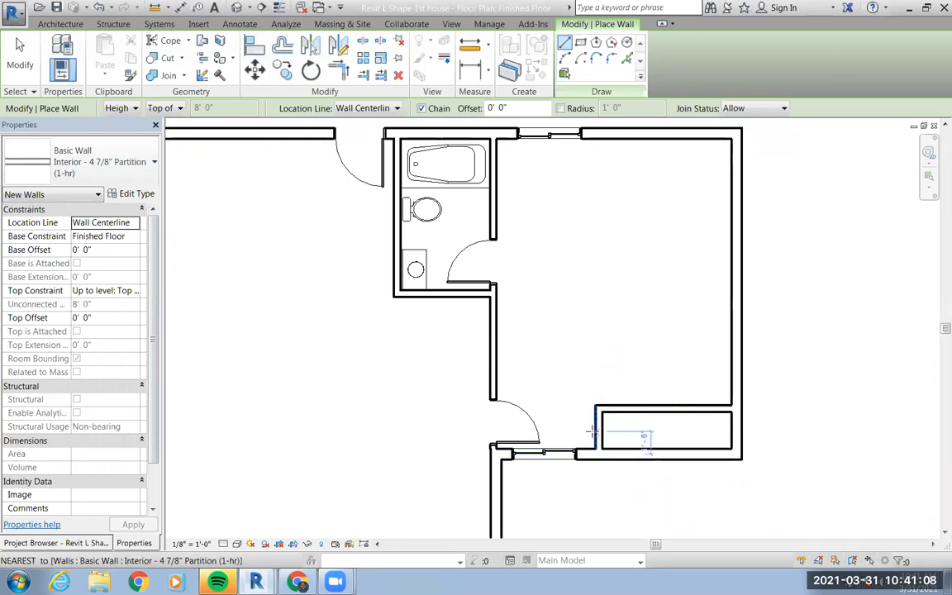
scroll(592, 431, "up", 3)
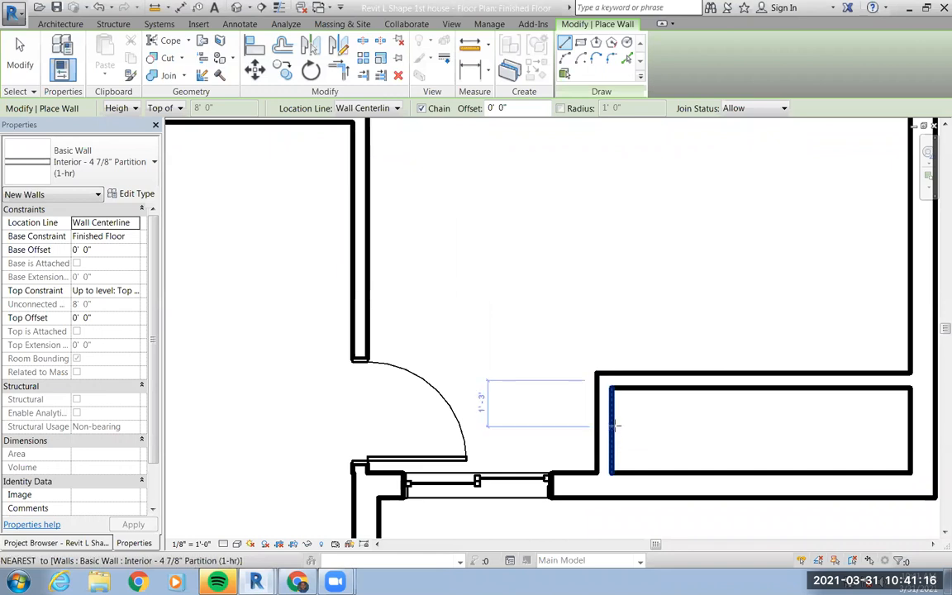
scroll(758, 424, "up", 1)
scroll(731, 397, "down", 4)
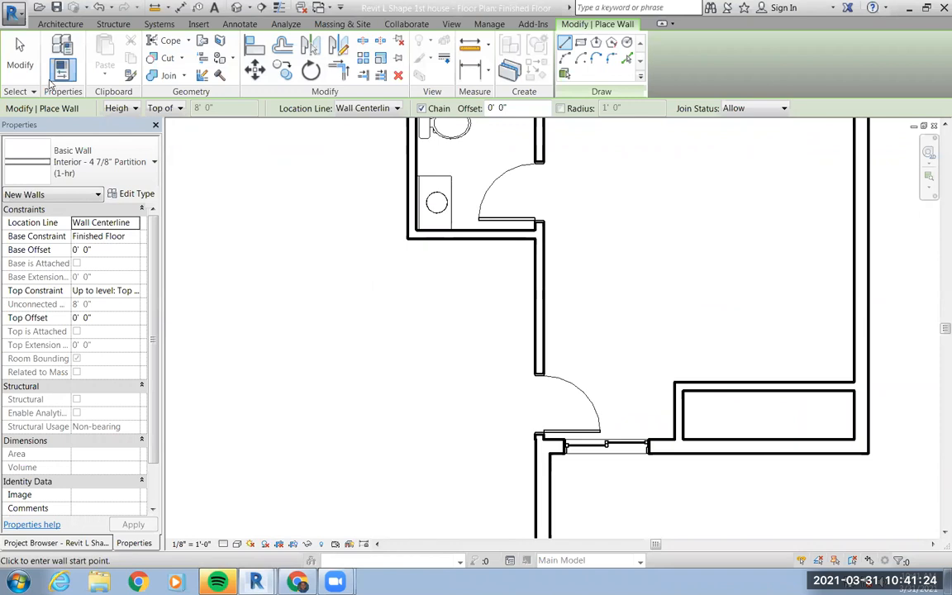
Load the Door-Interior-Double-Sliding-2_Panel-Wood family from the Residential doors library
left_click(49, 25)
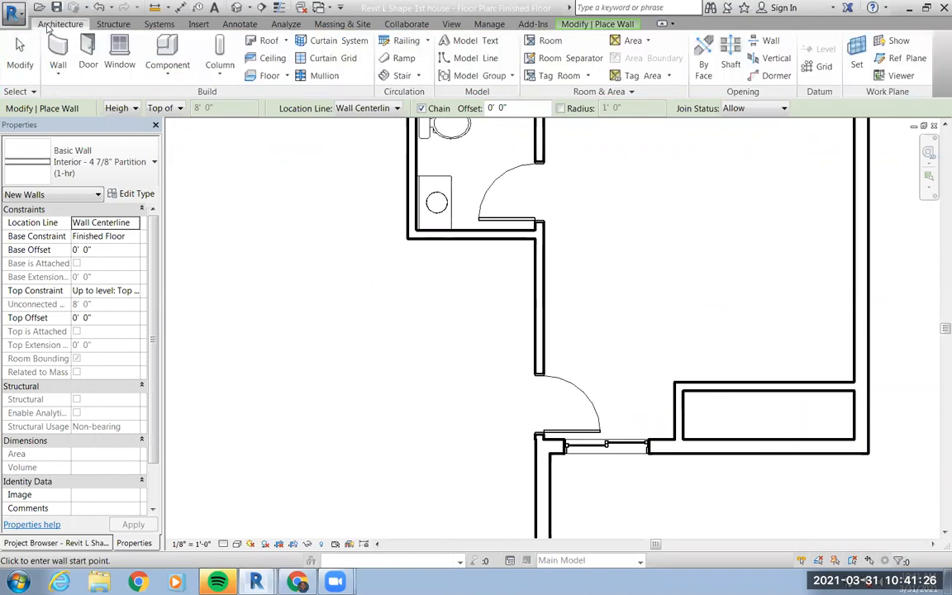
left_click(86, 49)
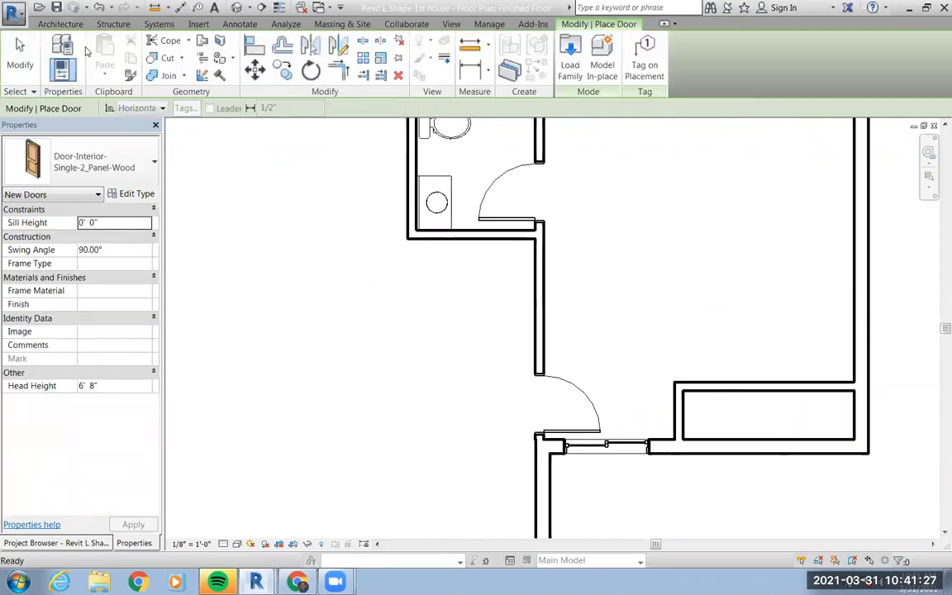
left_click(566, 55)
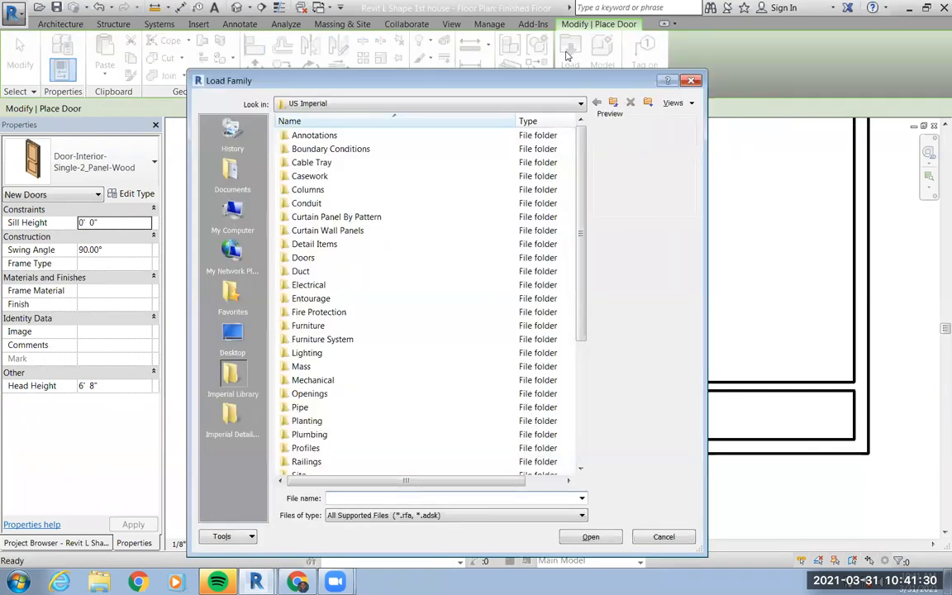
double_click(302, 257)
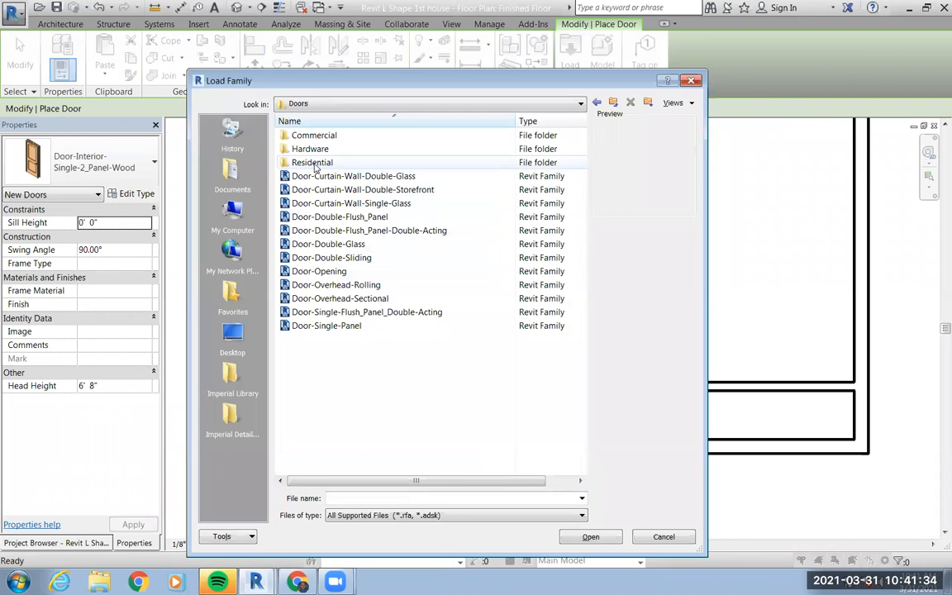
double_click(312, 163)
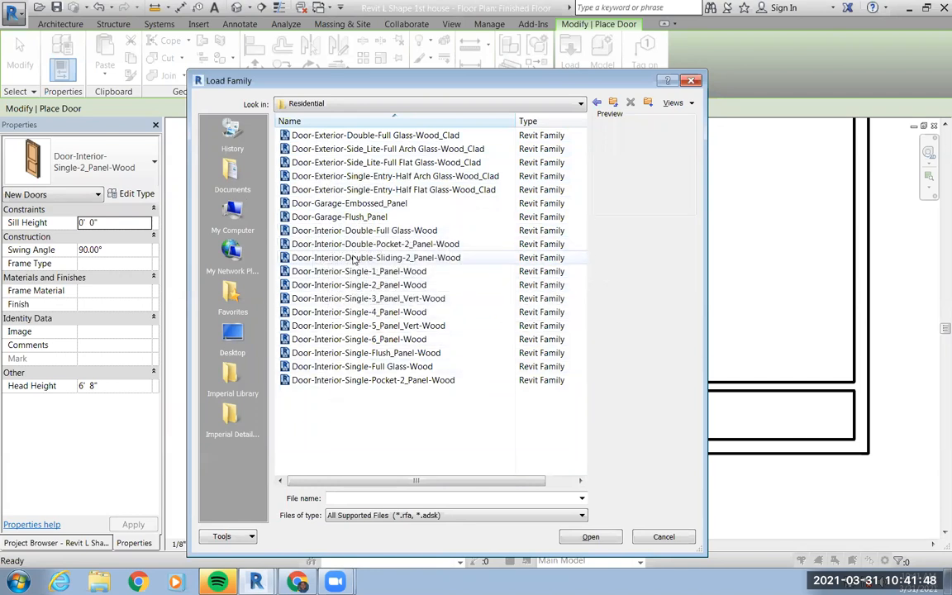
left_click(342, 260)
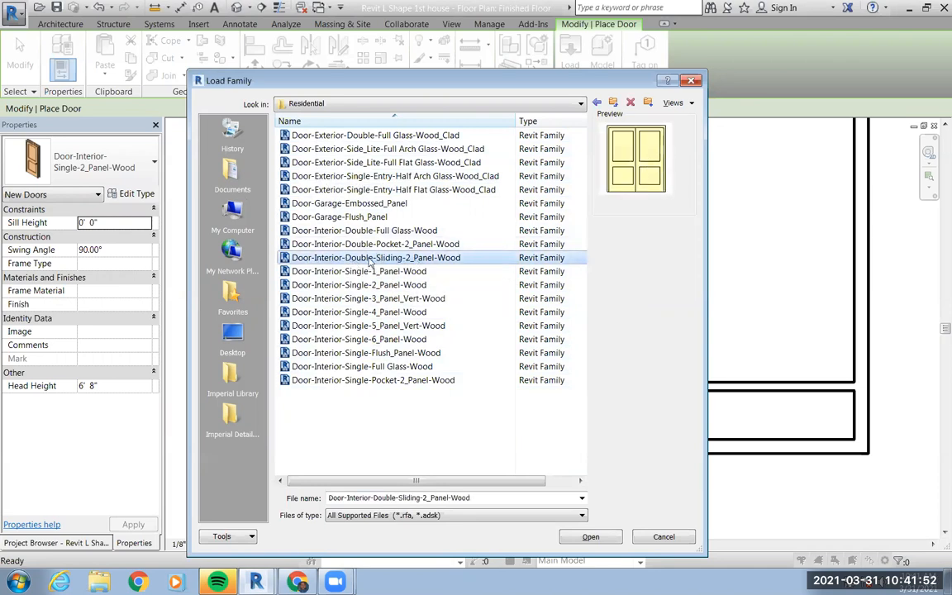
left_click(592, 537)
left_click(517, 308)
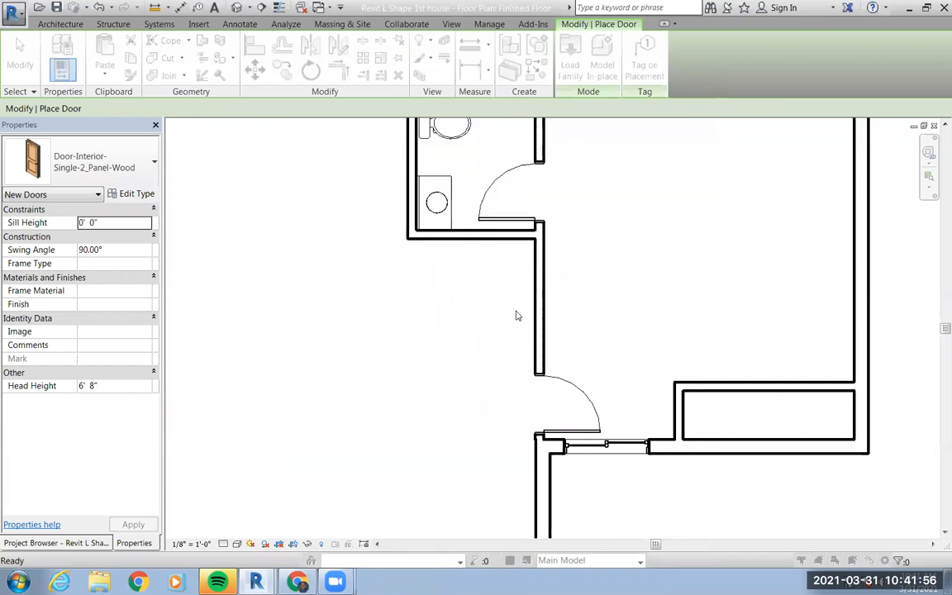
Place a Door-Interior-Double-Sliding-2_Panel-Wood door in the closet's long front wall, centered 4'-3 1/2" from each side
left_click(124, 166)
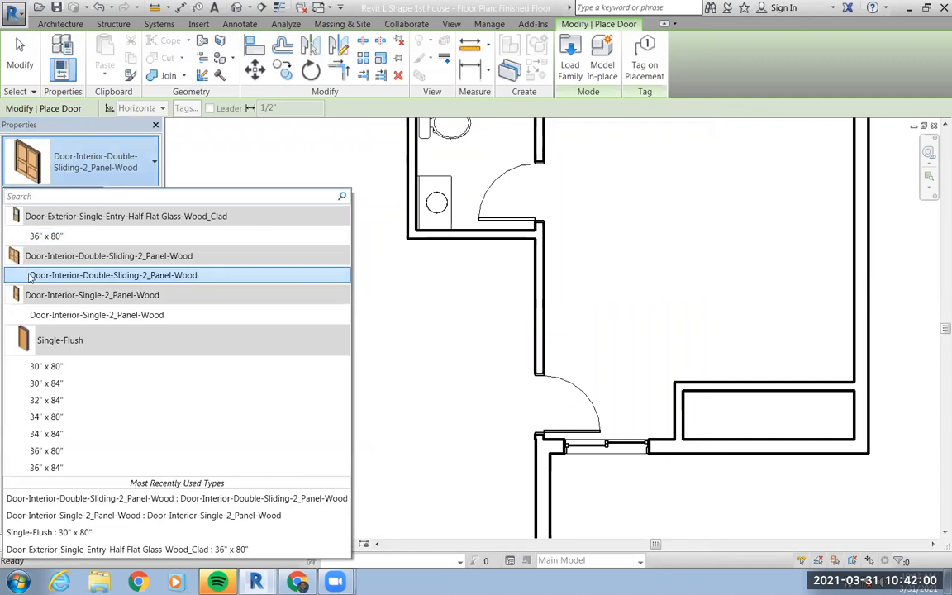
left_click(108, 278)
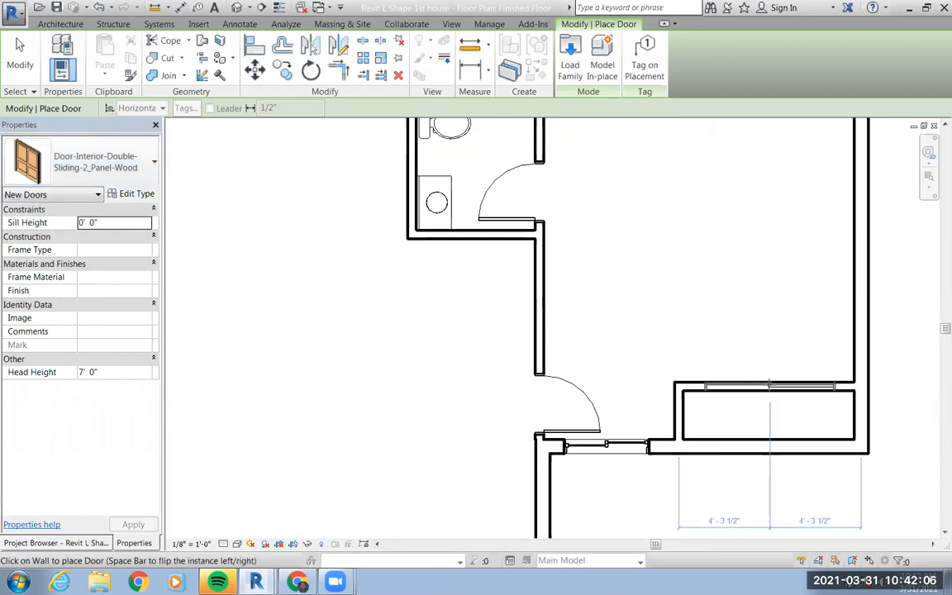
left_click(768, 384)
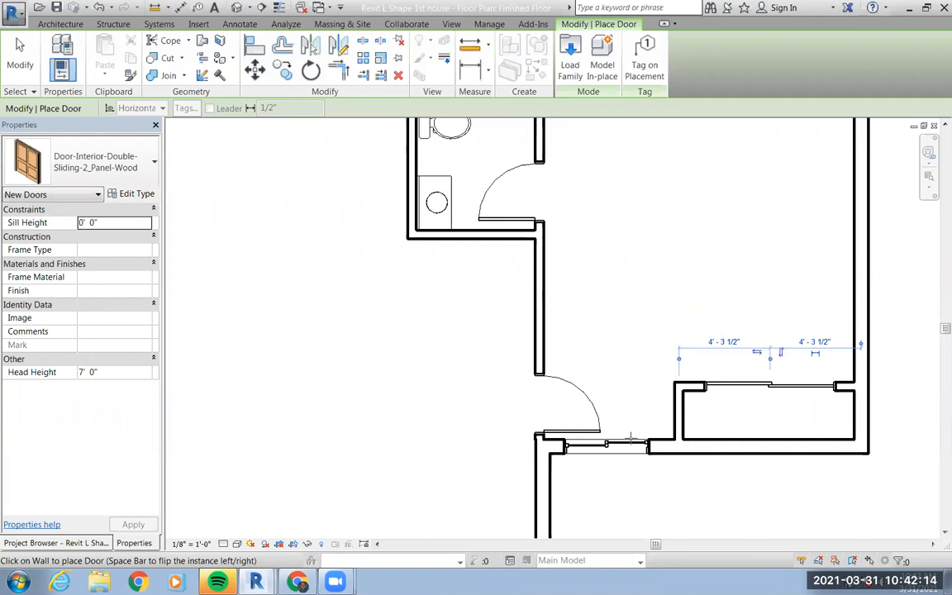
key("Escape")
key("Escape")
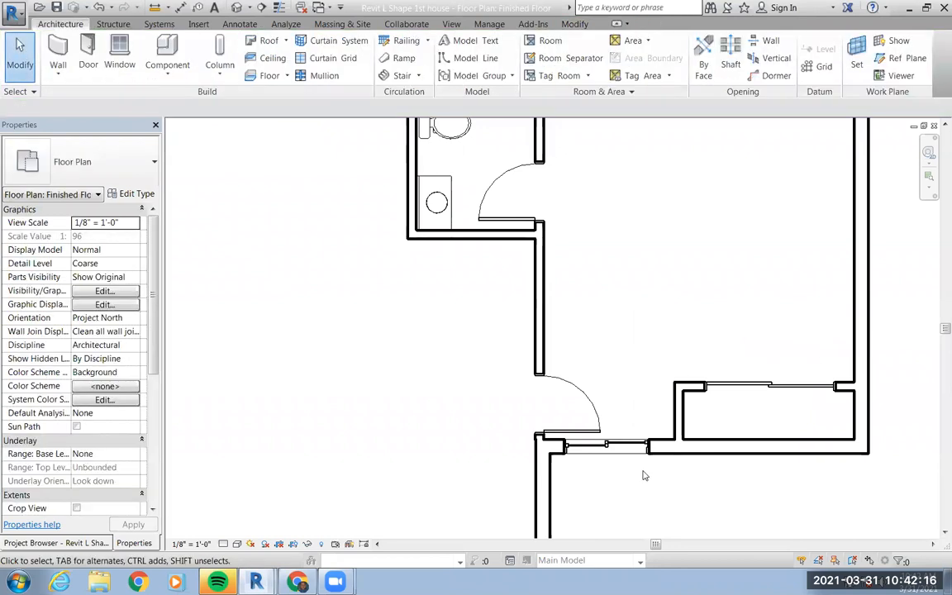
Shift the window beside the closet to 3'-3" from the door partition and 3'-2" from the closet side wall
left_click(616, 446)
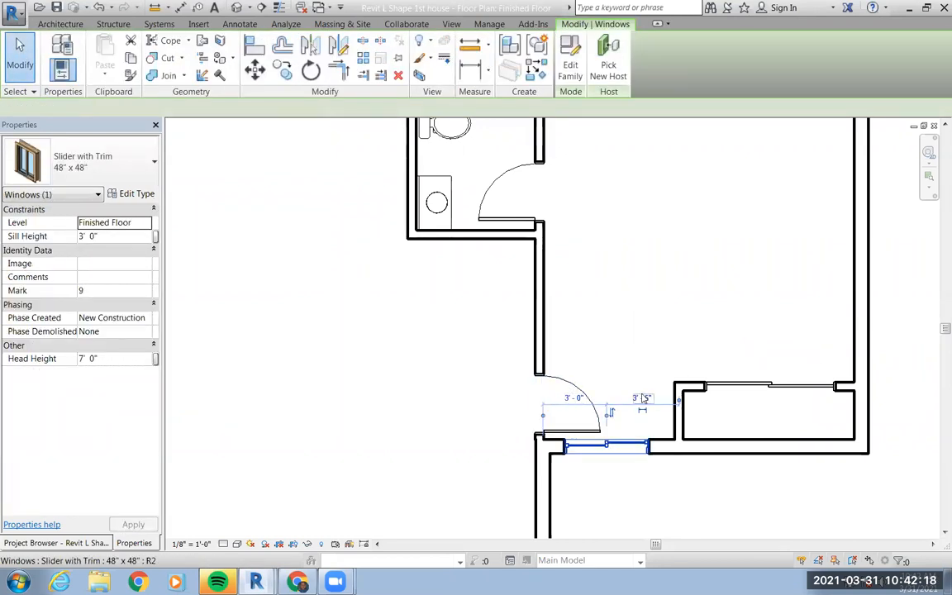
left_click_drag(612, 445, 611, 447)
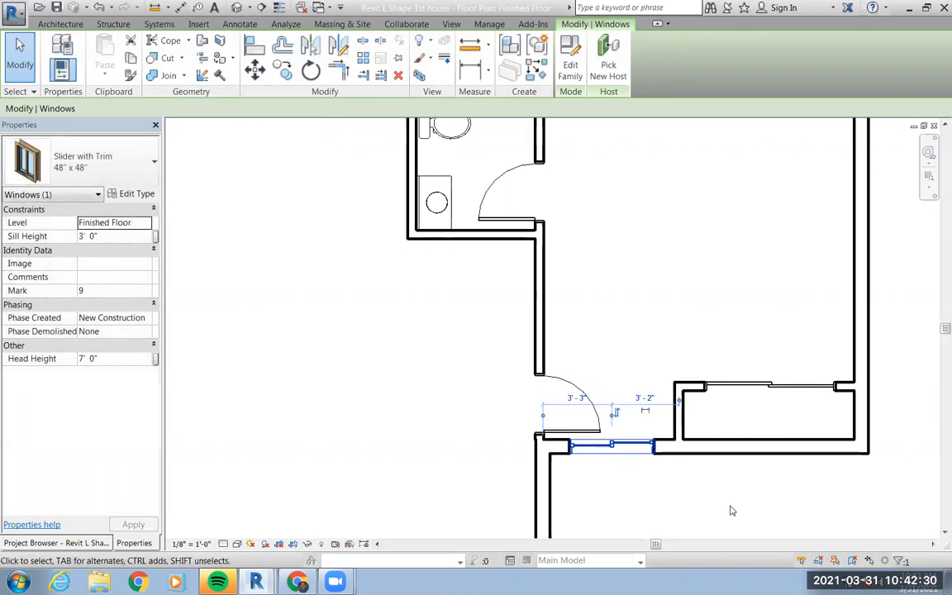
left_click(587, 501)
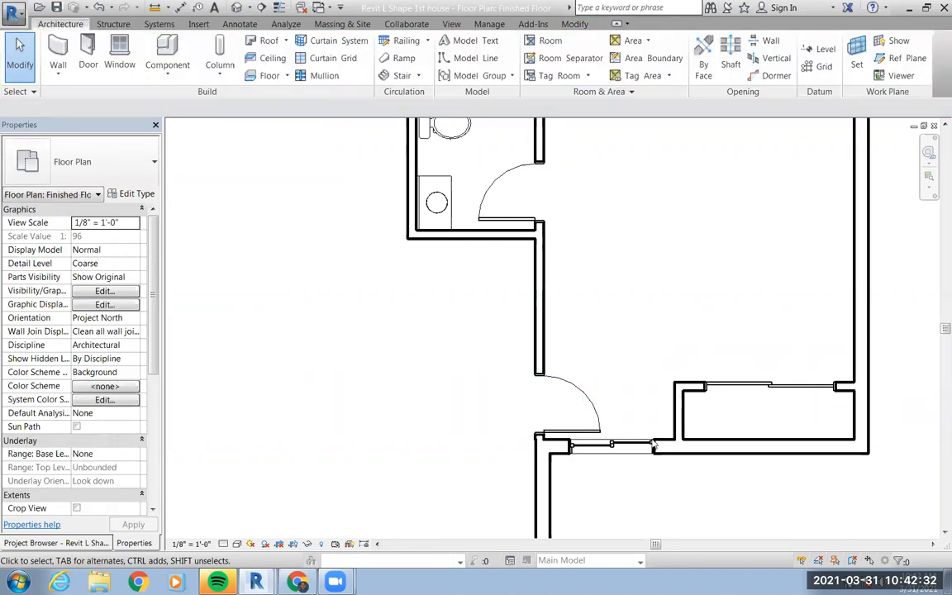
Load the Bed-Shaker family from the Beds folder of the Furniture library, comparing the previews of the available bed models
scroll(716, 461, "down", 3)
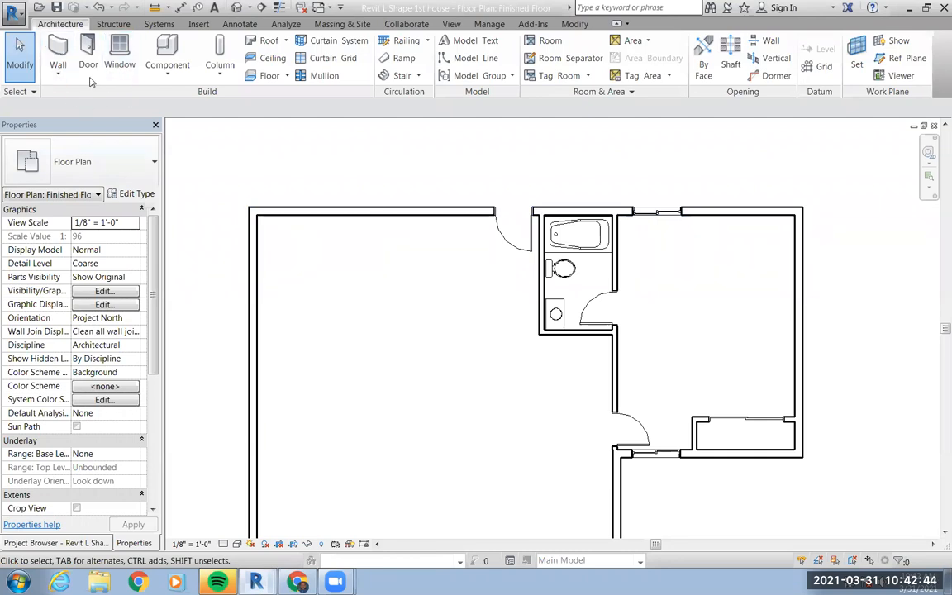
left_click(167, 52)
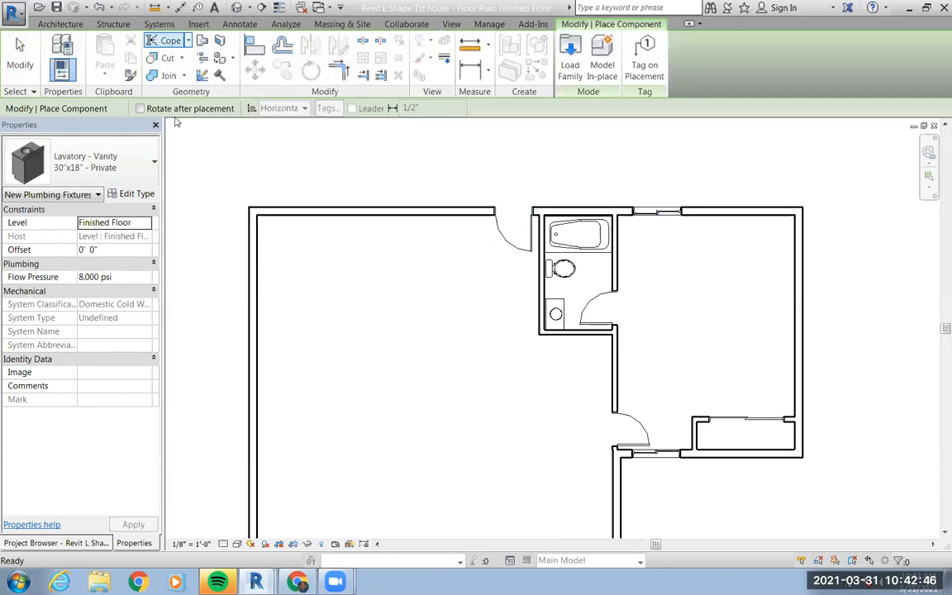
left_click(569, 56)
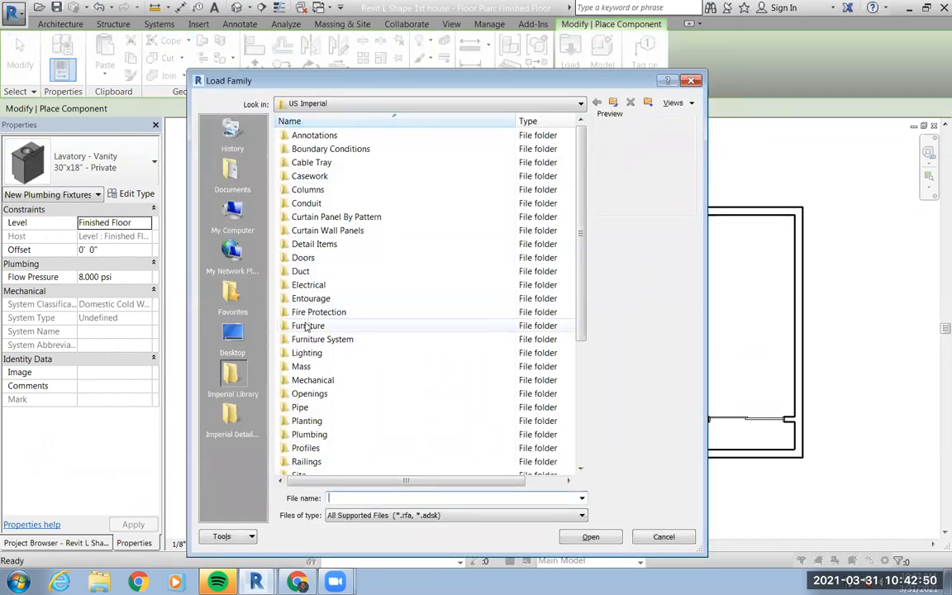
double_click(307, 328)
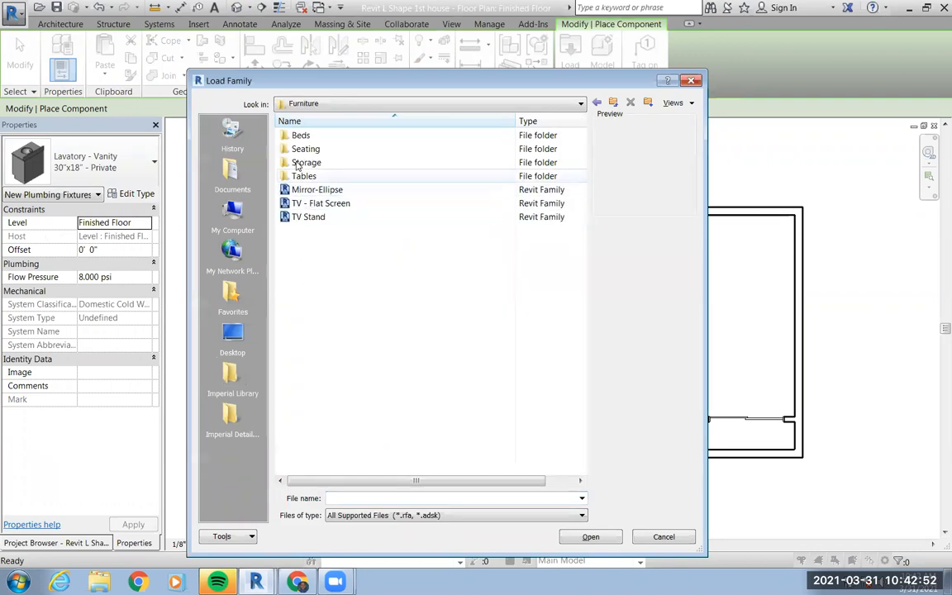
double_click(301, 136)
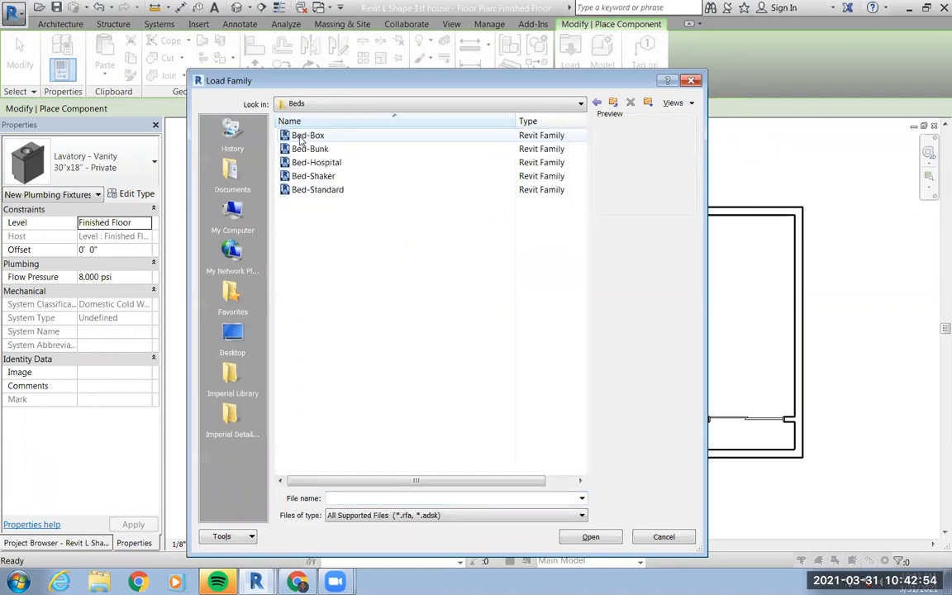
left_click(302, 135)
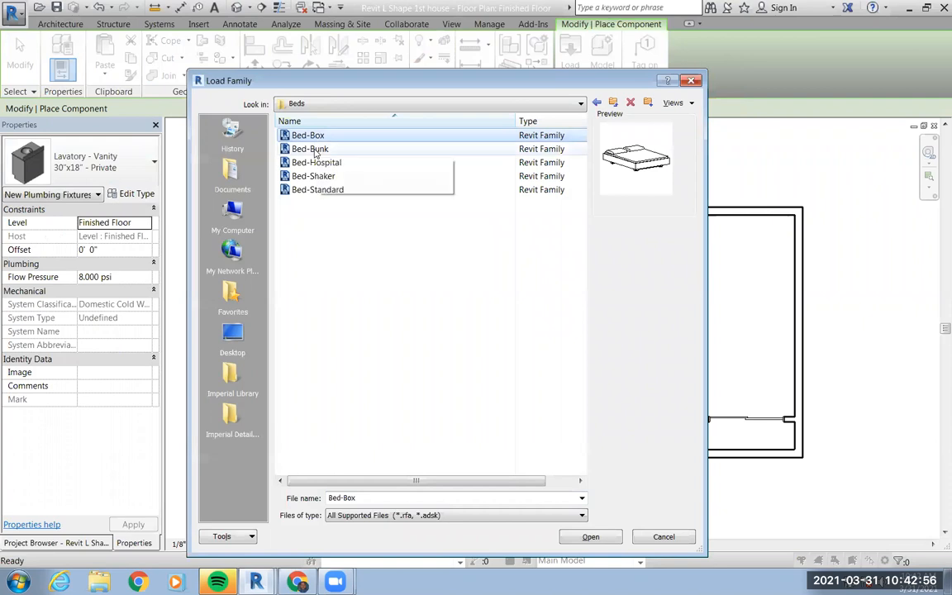
left_click(316, 148)
left_click(315, 163)
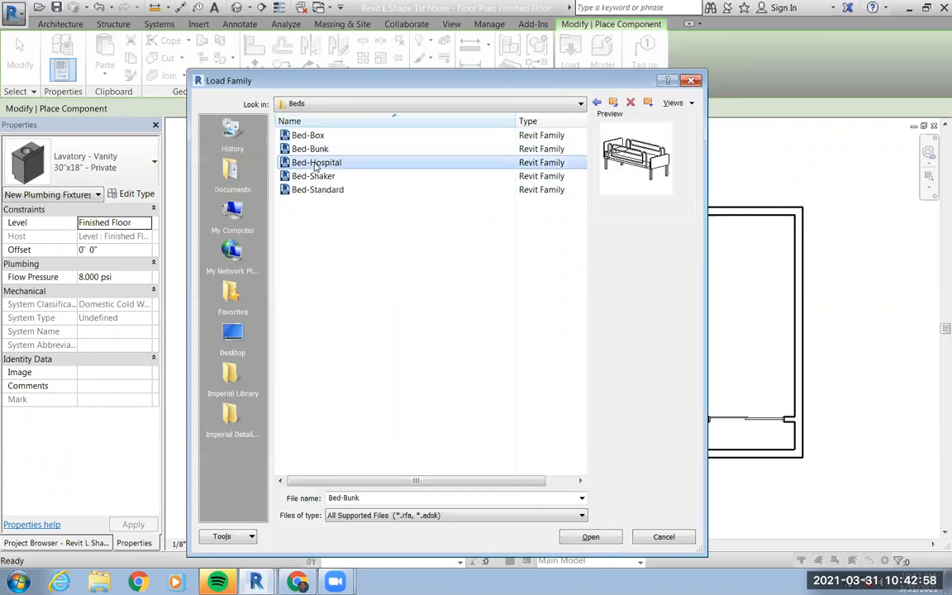
left_click(316, 176)
left_click(319, 191)
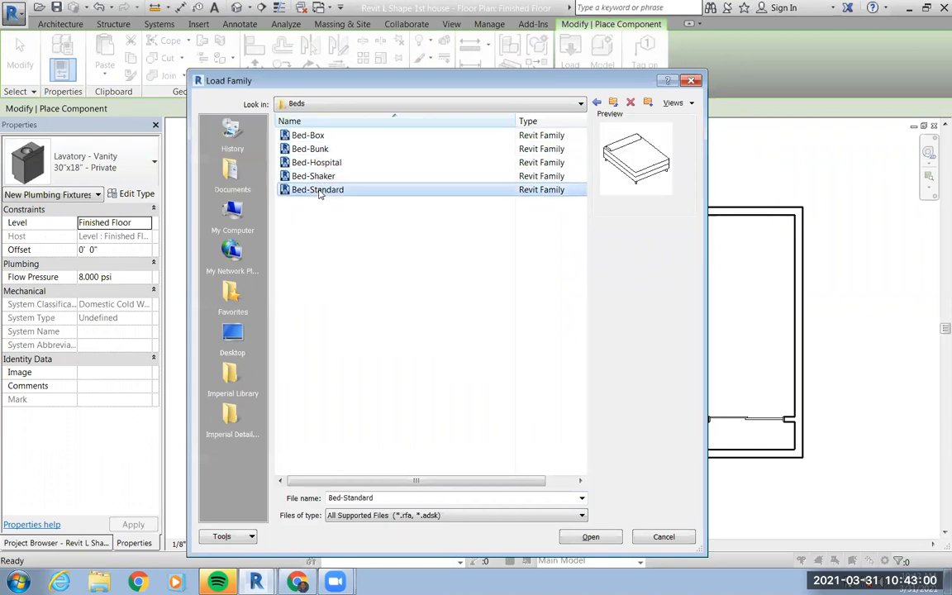
left_click(321, 176)
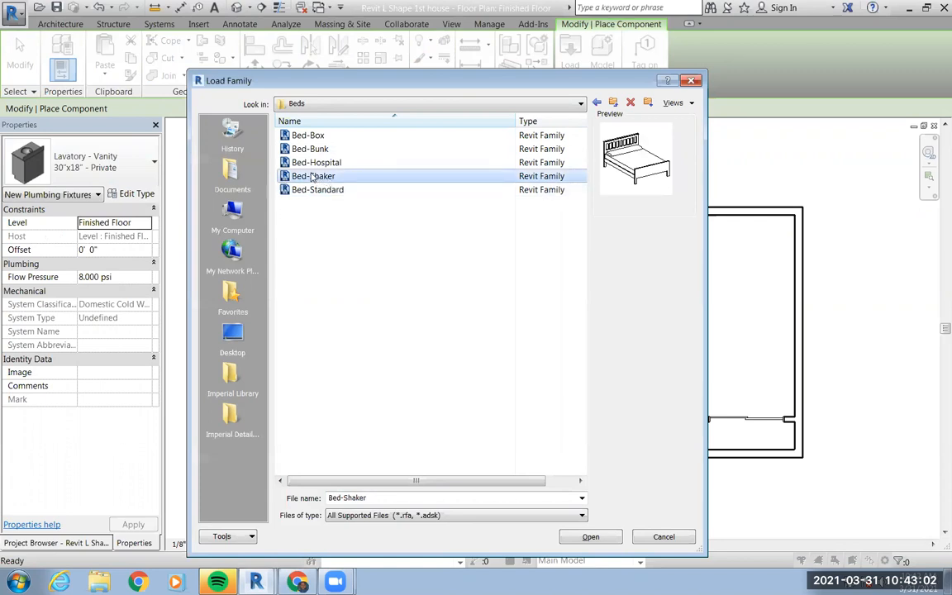
left_click(590, 536)
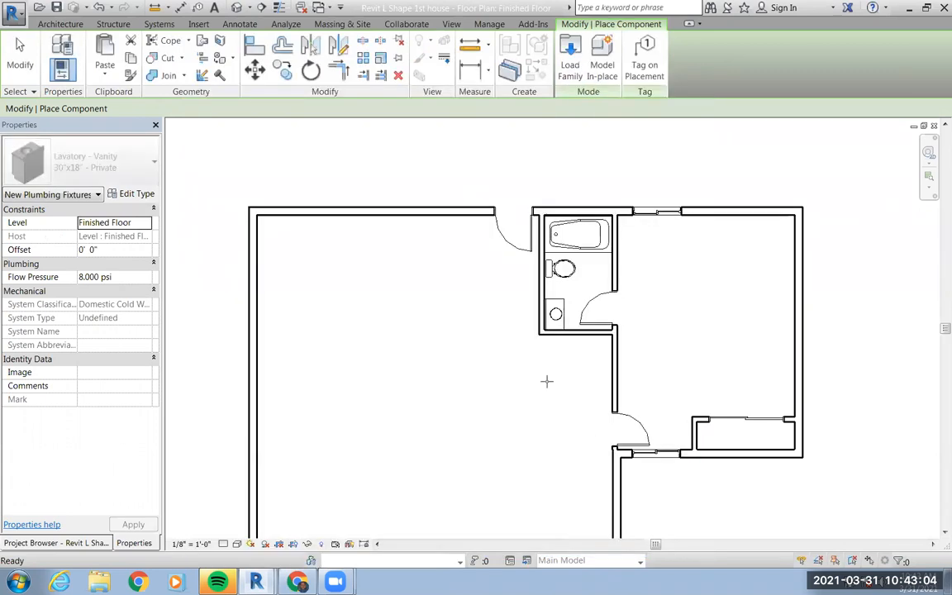
Place a Bed-Shaker Queen 62" x 83" in the bedroom's upper right area, with its headboard against the right exterior wall
left_click(80, 166)
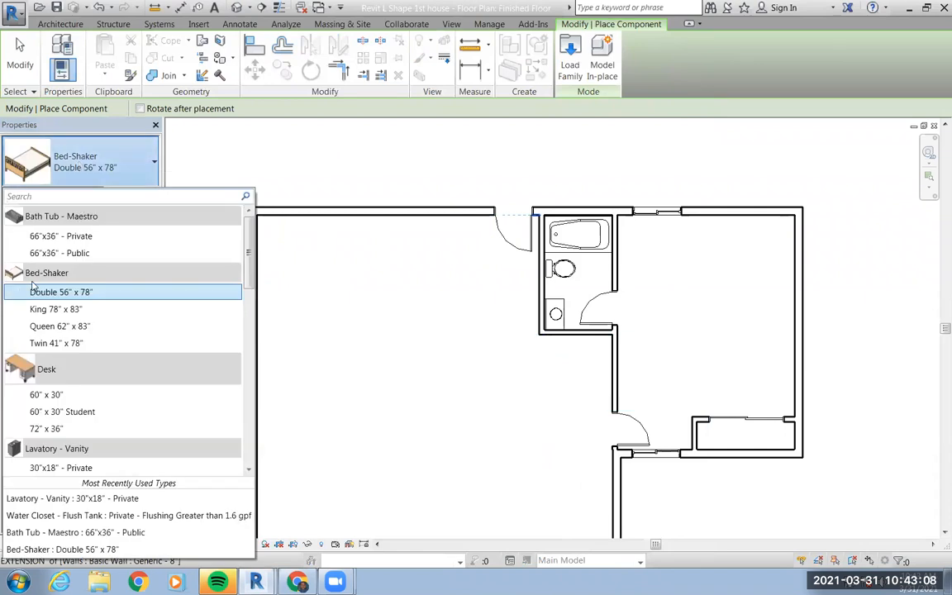
left_click(48, 327)
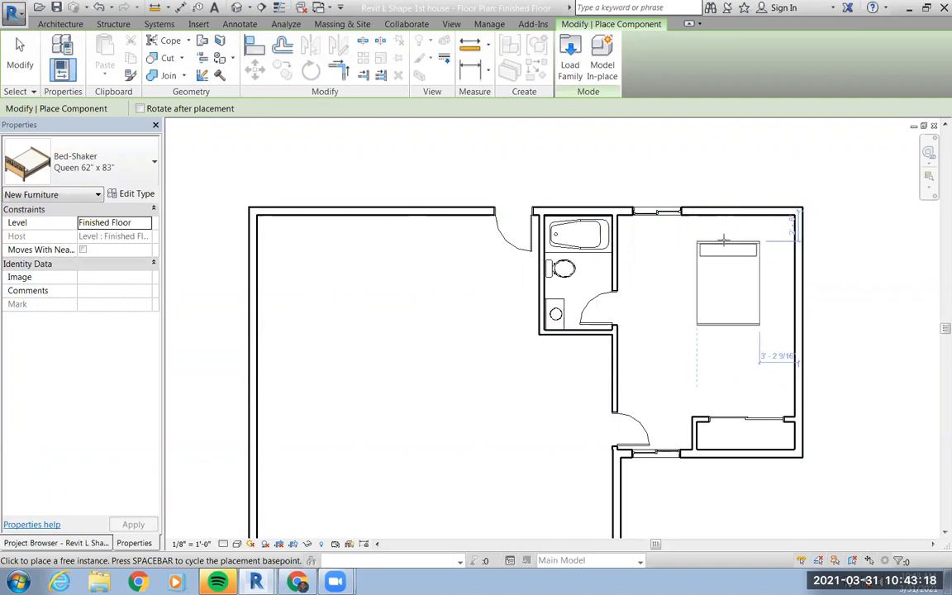
key("space")
key("space")
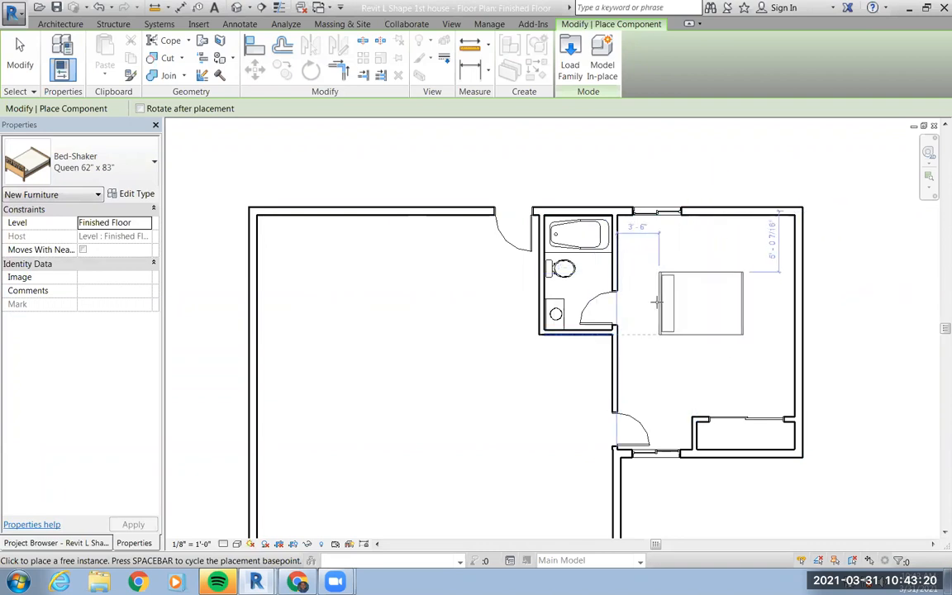
key("space")
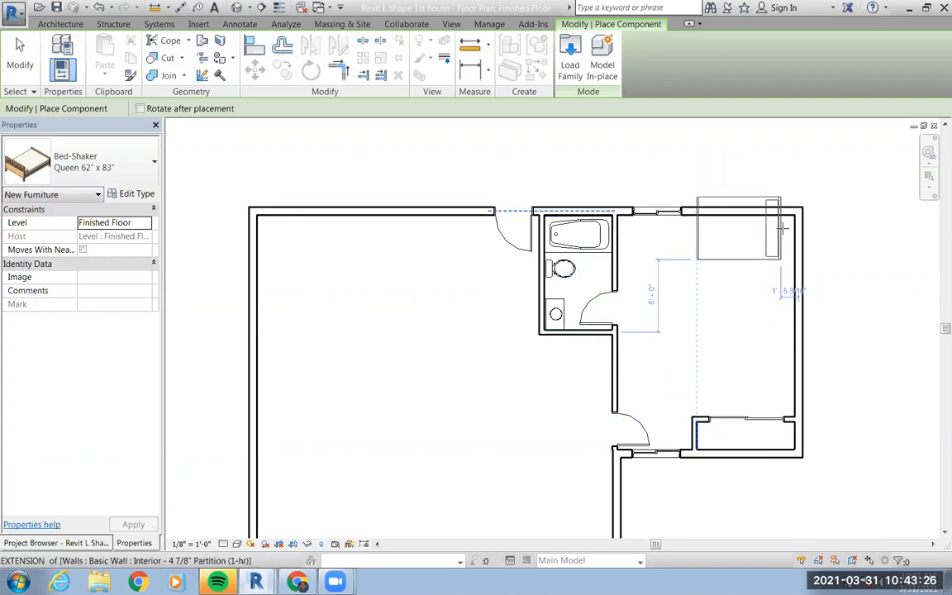
left_click(790, 273)
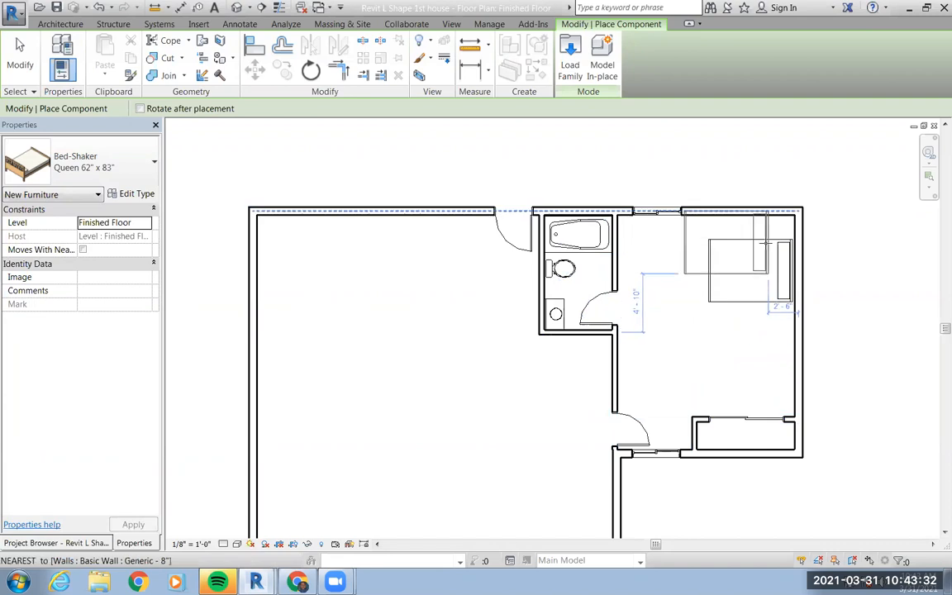
key("Escape")
key("Escape")
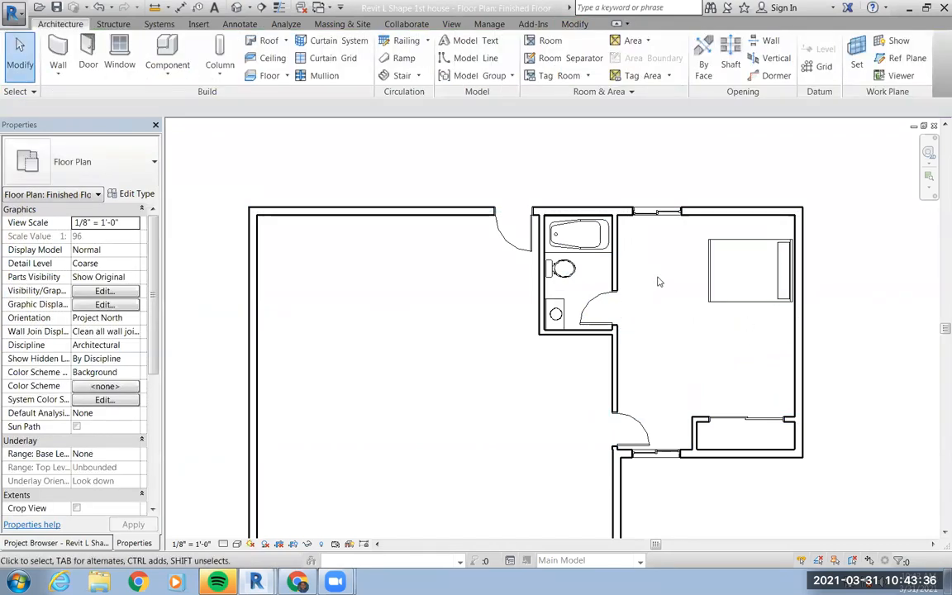
Load the Dresser family from the Storage folder of the Furniture library, comparing the previews of the storage models
left_click(164, 52)
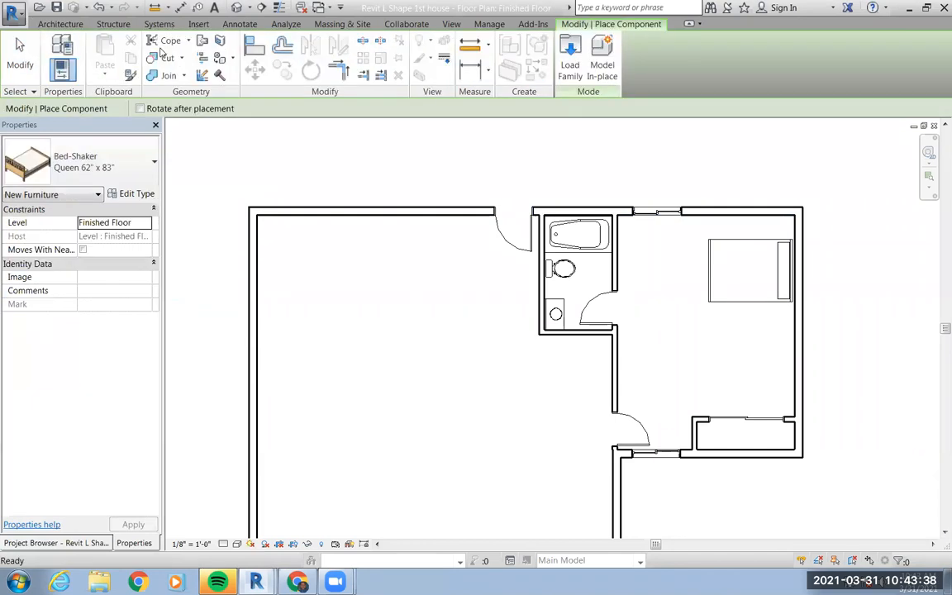
left_click(569, 60)
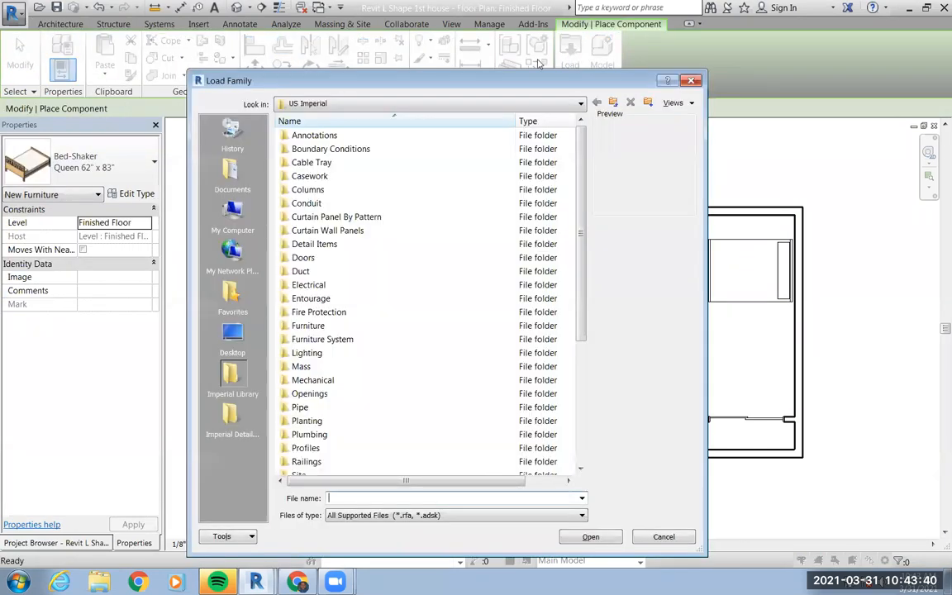
double_click(299, 329)
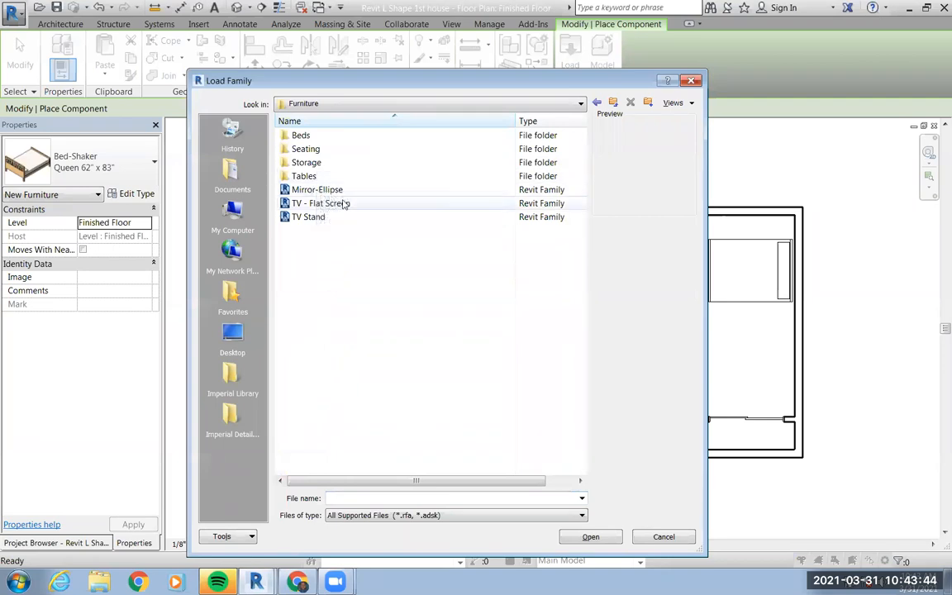
double_click(305, 163)
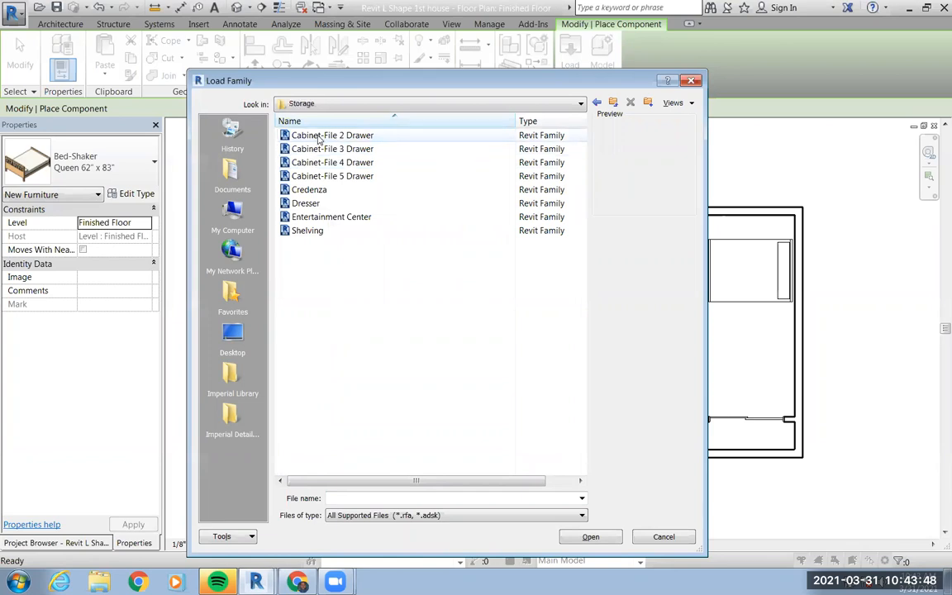
left_click(319, 139)
left_click(319, 149)
left_click(319, 162)
left_click(319, 176)
left_click(319, 190)
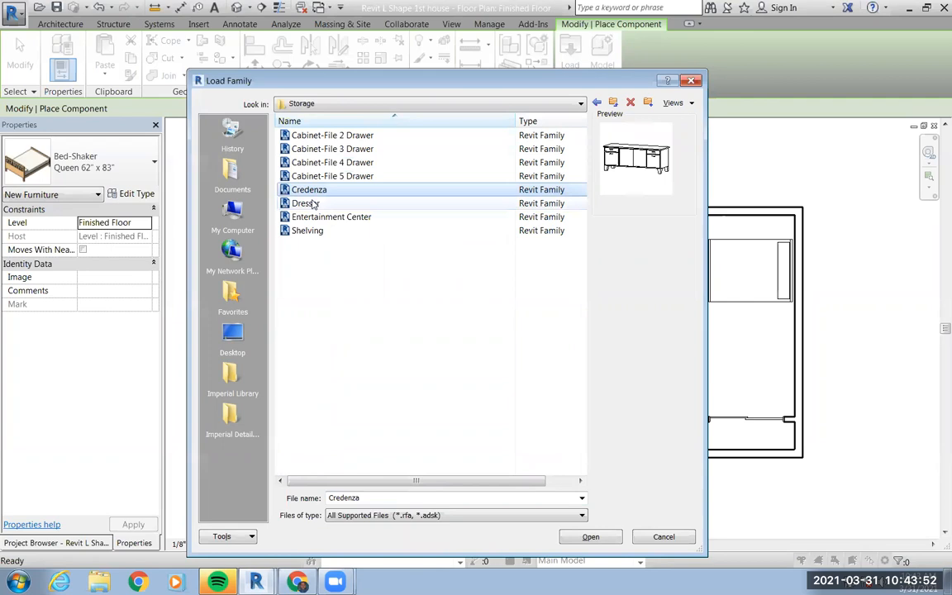
left_click(314, 204)
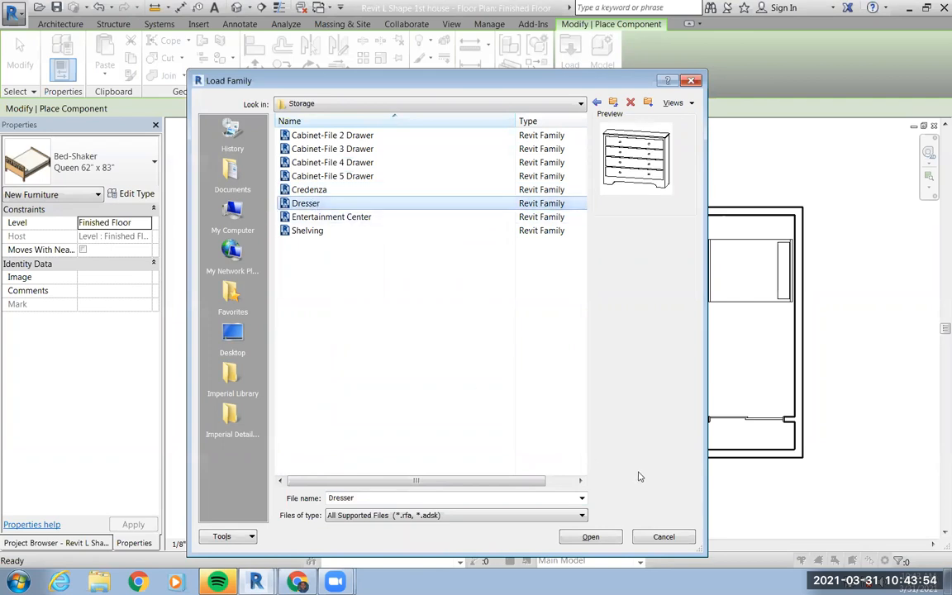
left_click(591, 537)
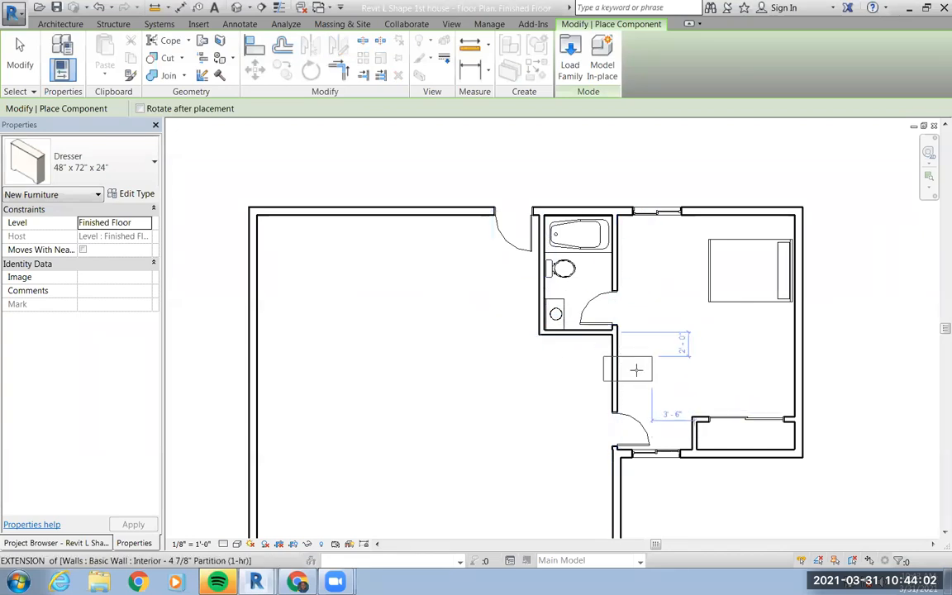
Place a vertically oriented 48" x 72" x 24" Dresser against the partition between the two bedroom doors, about 1'-3" below the bathroom's lower wall
key("space")
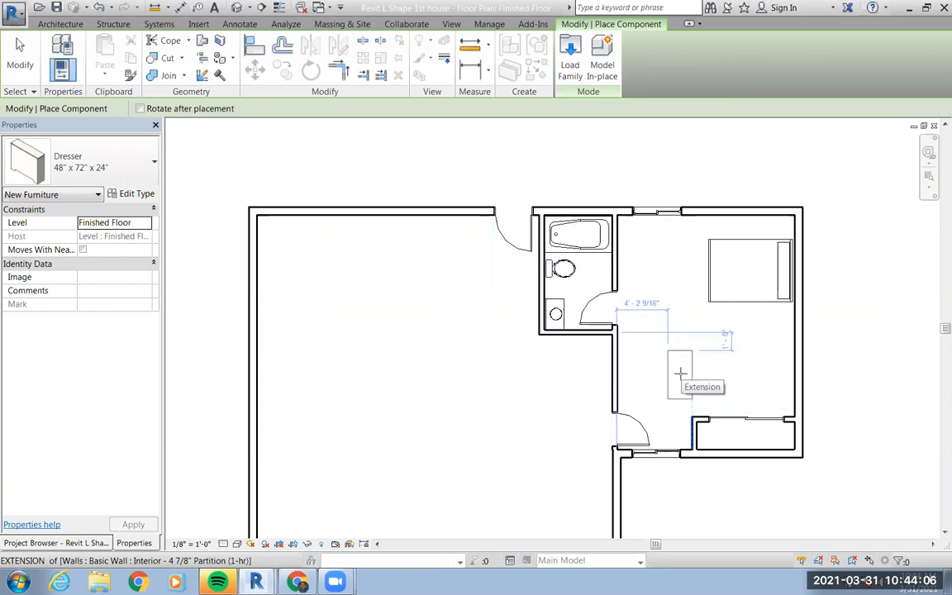
scroll(682, 368, "up", 3)
scroll(680, 373, "up", 1)
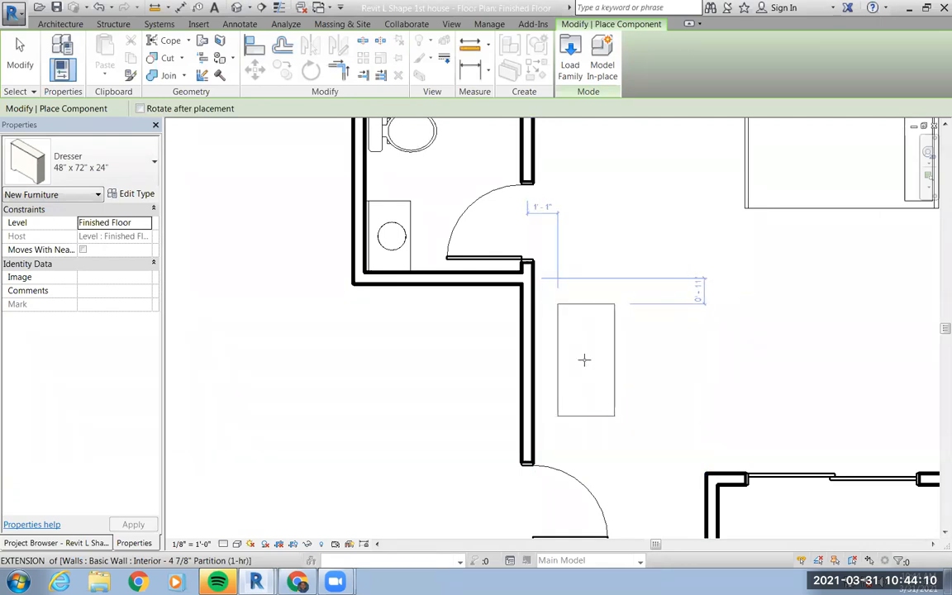
key("space")
key("space")
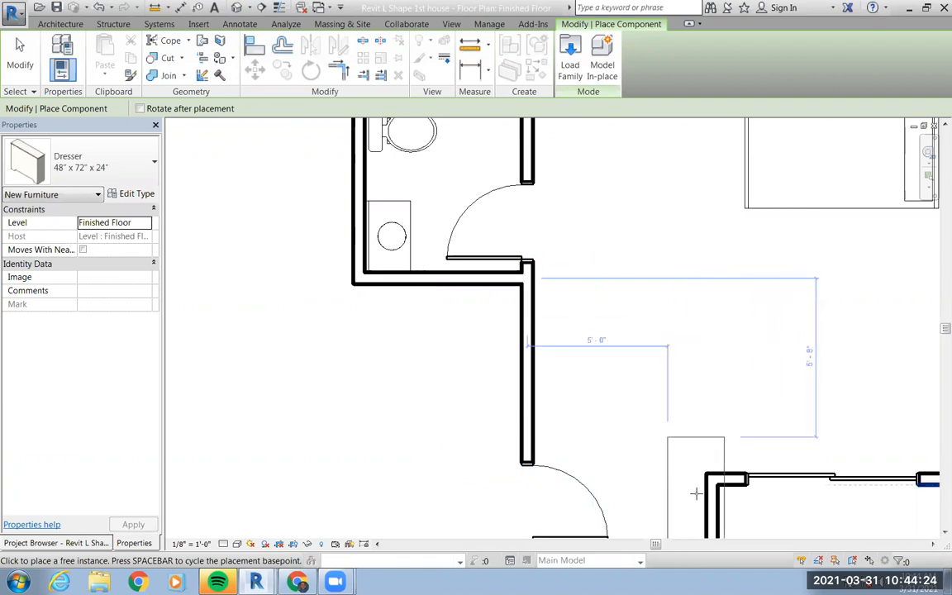
left_click(563, 369)
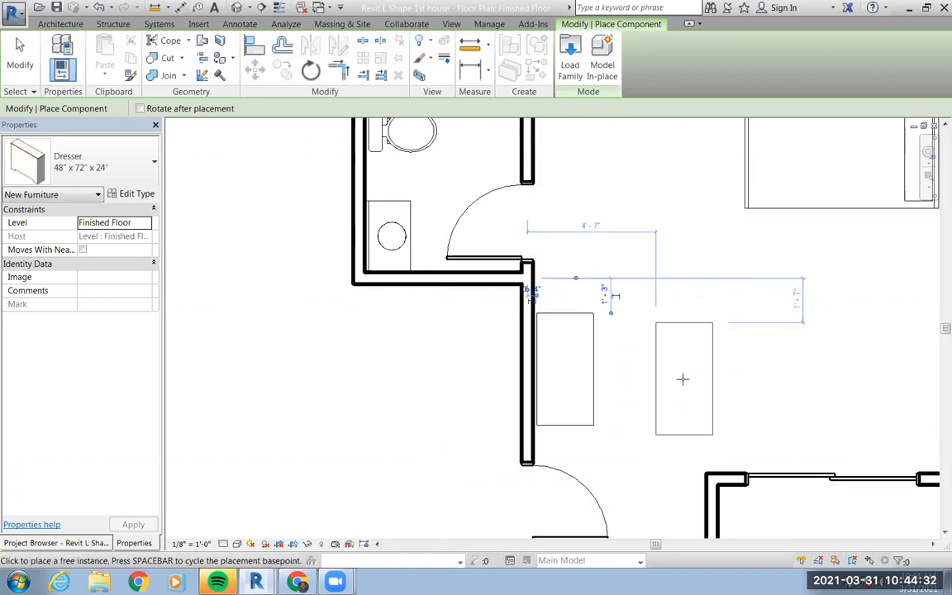
left_click(20, 56)
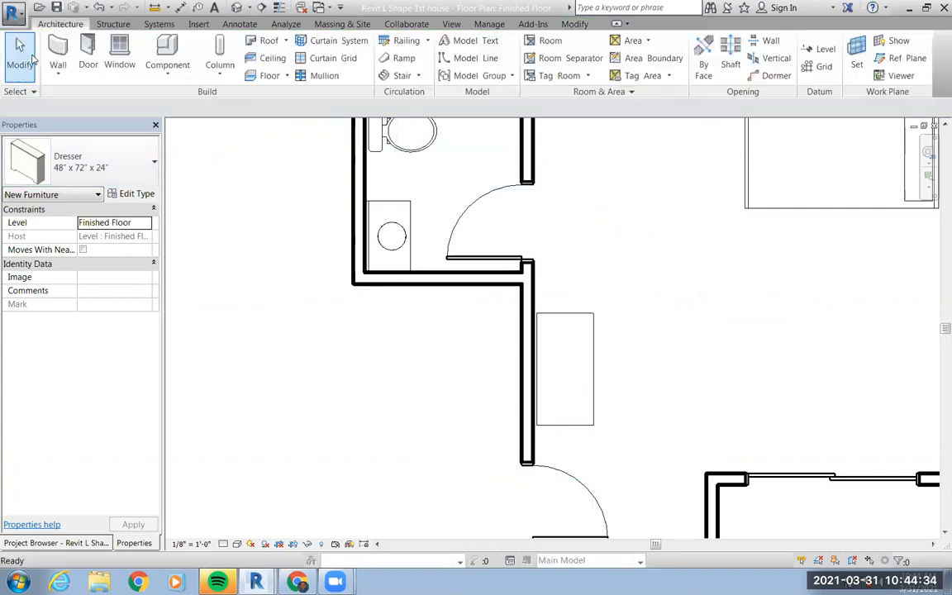
Create a perspective camera view from just below the bed's headboard, aimed at the dresser on the opposite partition
left_click(250, 8)
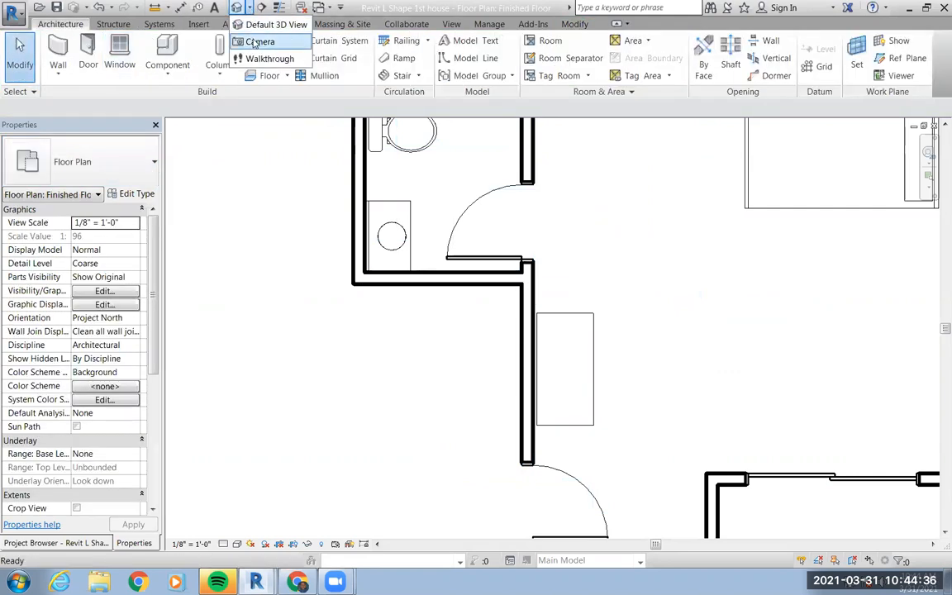
left_click(261, 38)
scroll(560, 345, "down", 2)
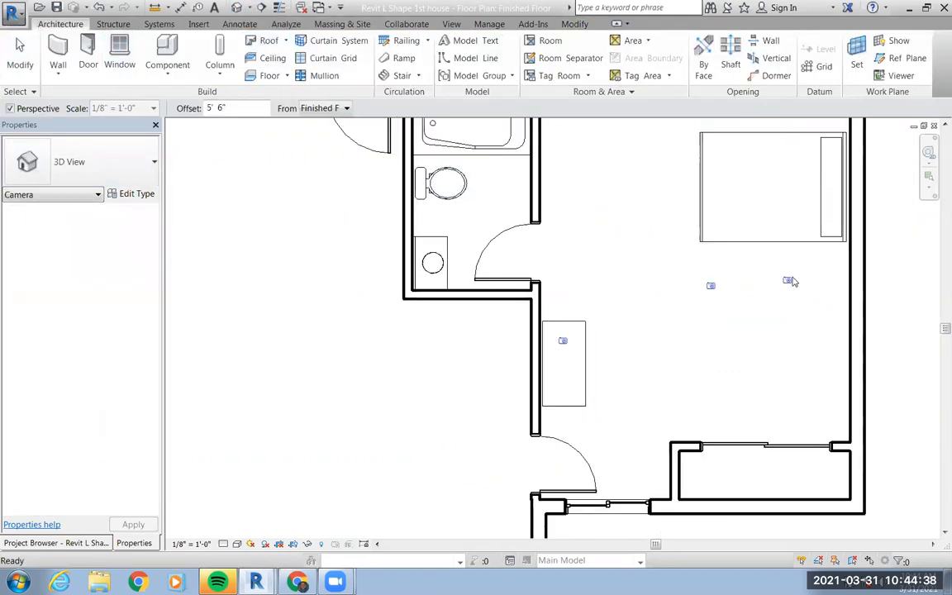
left_click(821, 268)
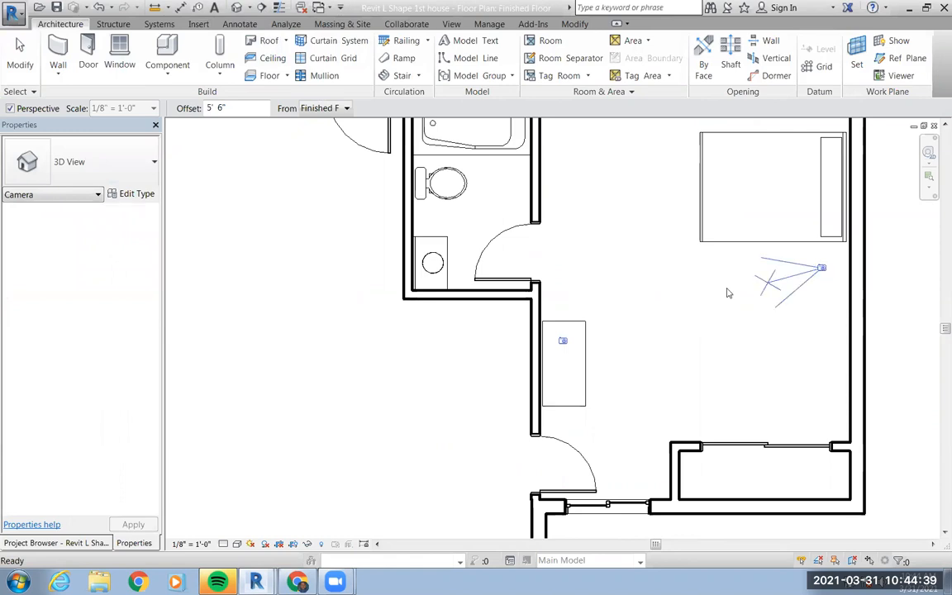
left_click(525, 374)
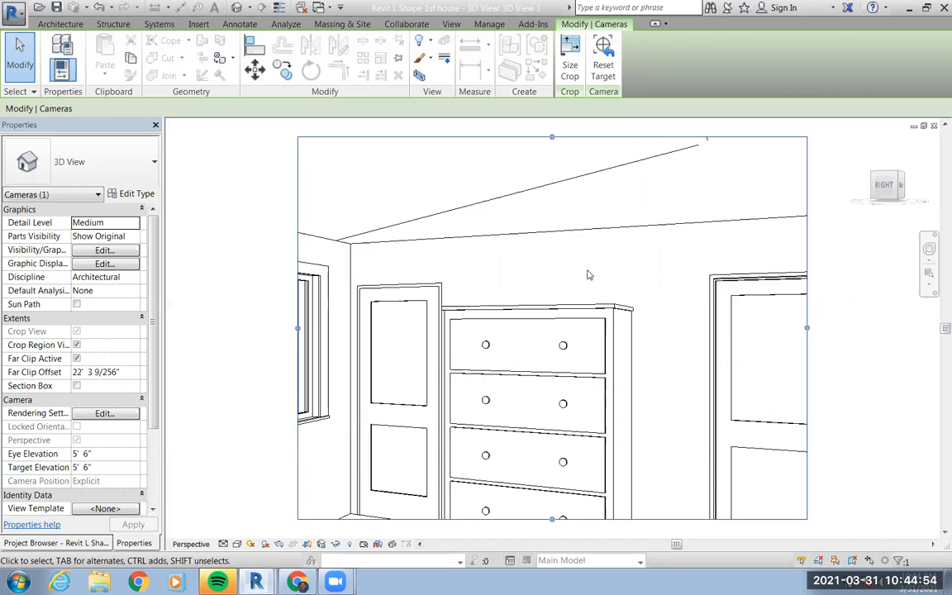
Return to the Finished Floor plan and delete the dresser's camera view
left_click(96, 543)
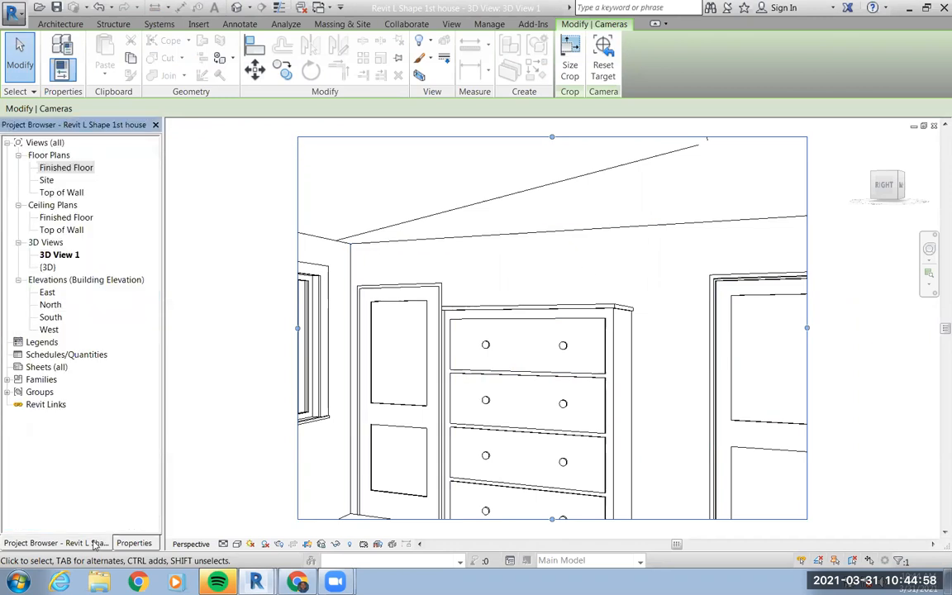
double_click(55, 169)
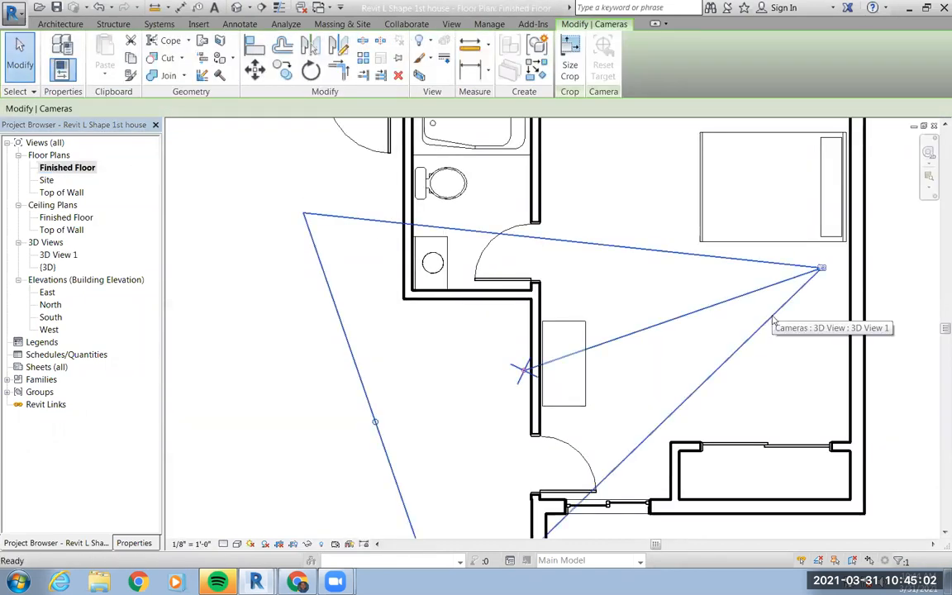
key("Delete")
left_click(513, 335)
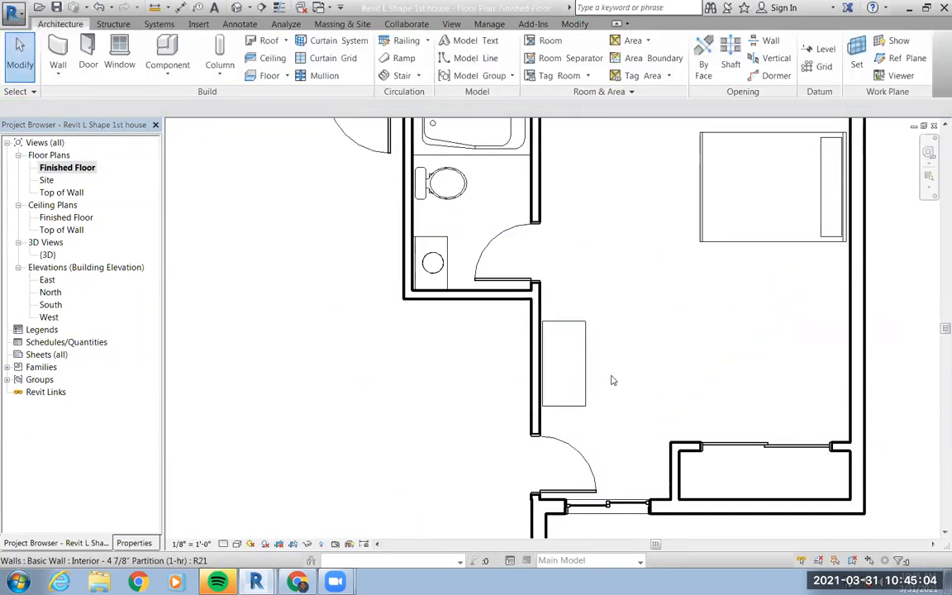
Set the height of the placed dresser's 48" x 72" x 24" type to 3' 6" and check the family's available types
left_click(569, 365)
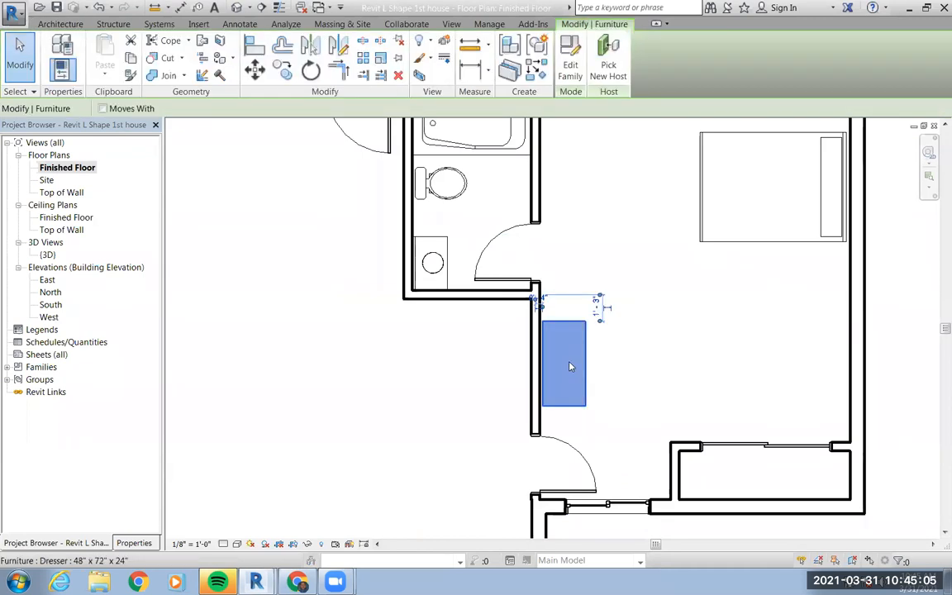
left_click(137, 544)
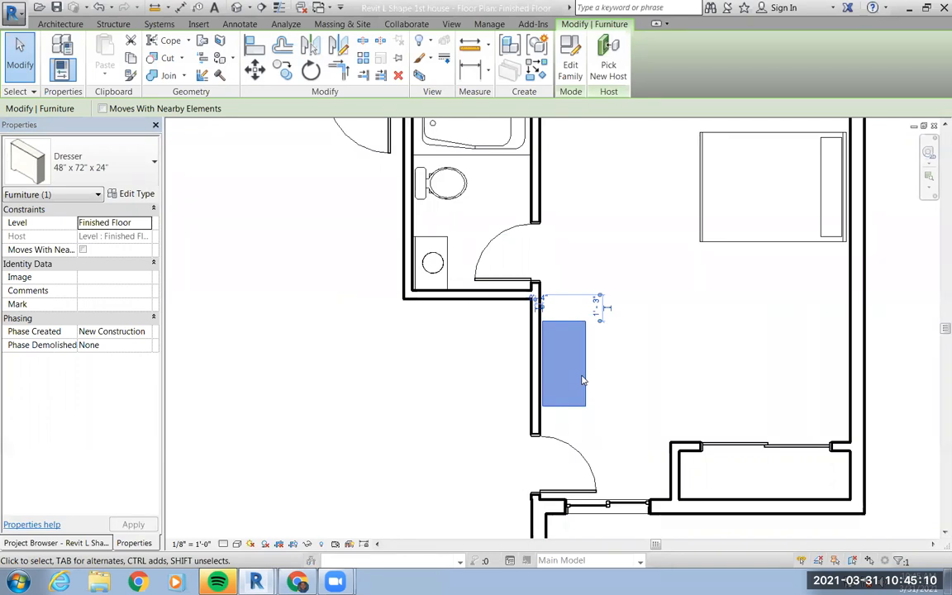
left_click(590, 384)
left_click(585, 382)
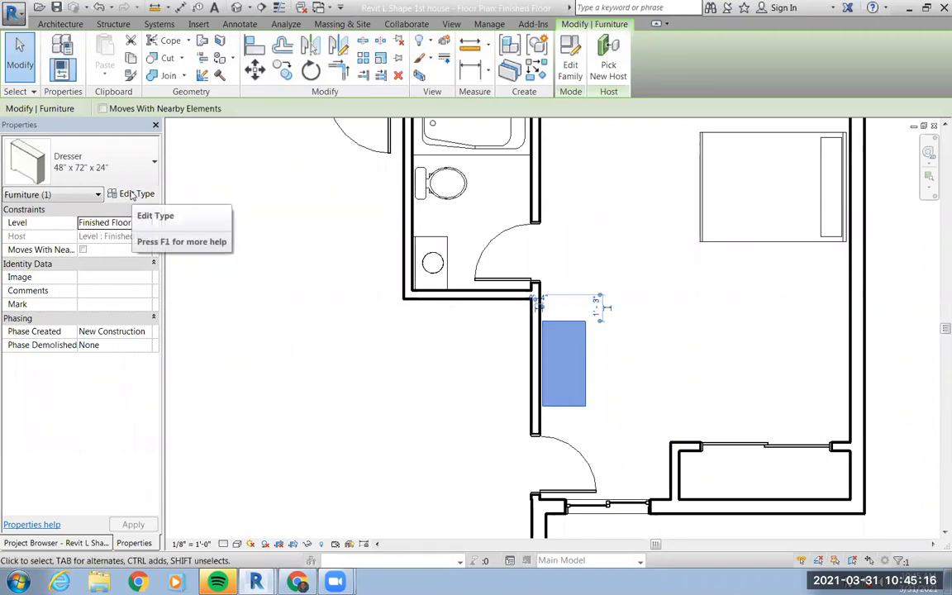
left_click(124, 194)
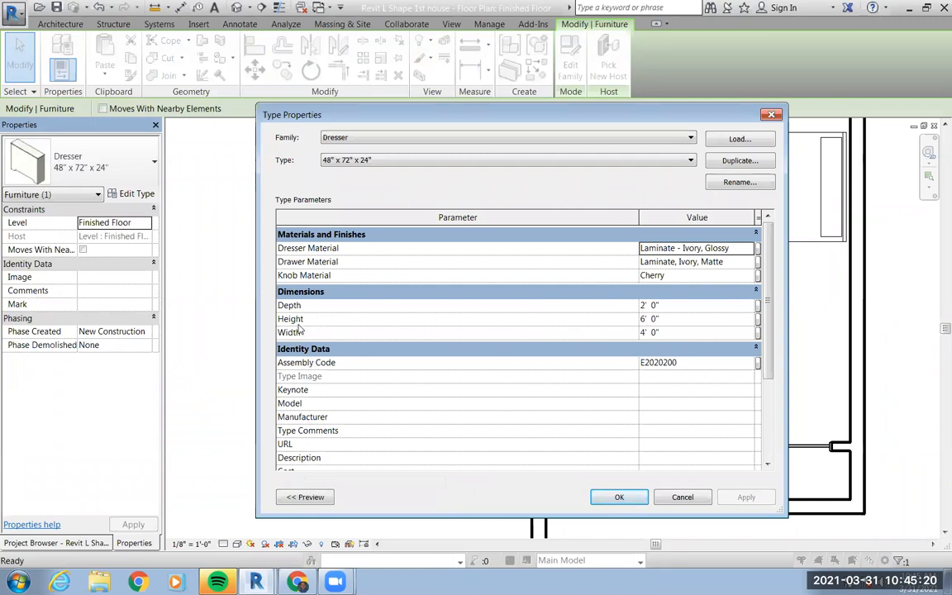
left_click(642, 319)
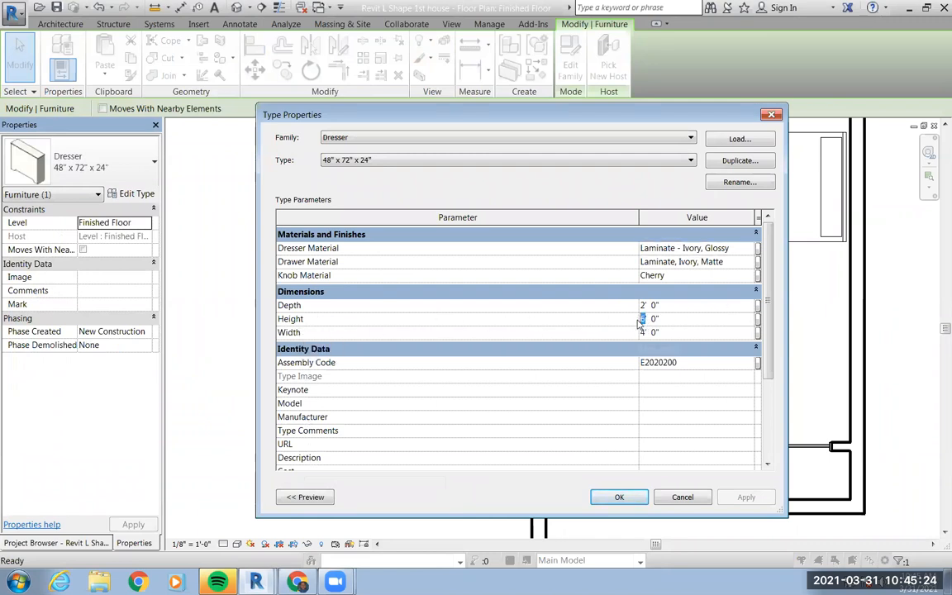
type("3")
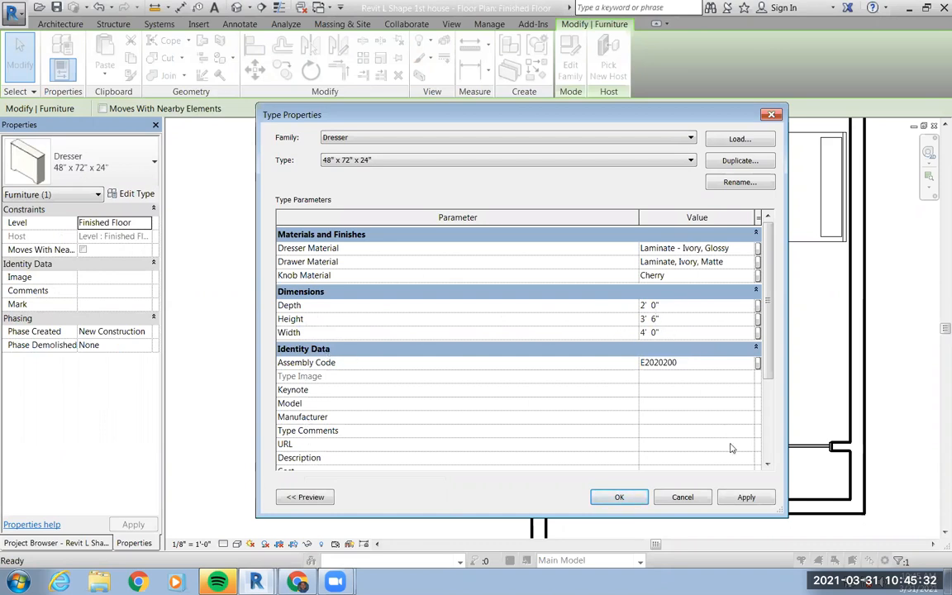
left_click(745, 498)
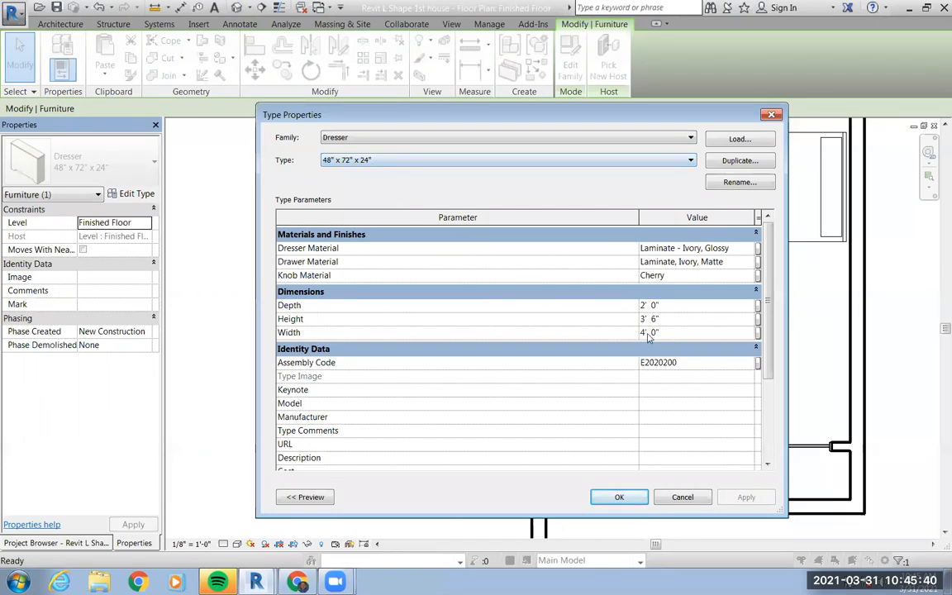
left_click(348, 164)
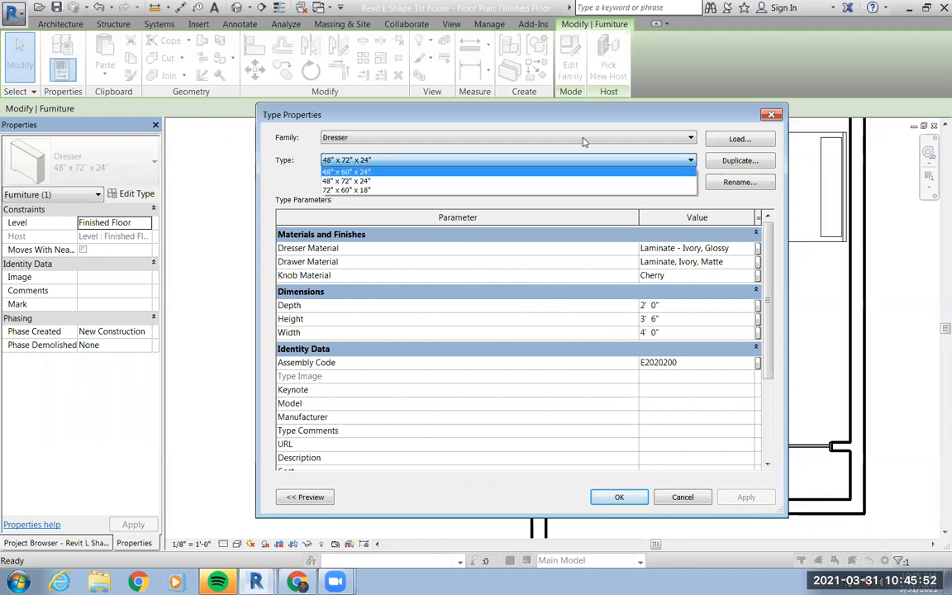
left_click(676, 500)
left_click(675, 500)
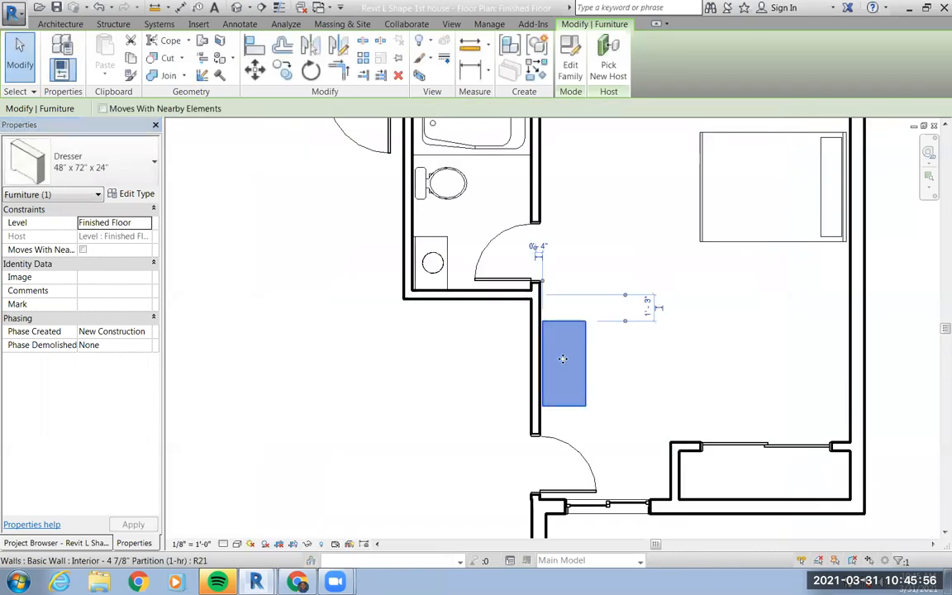
Restore the height of the dresser's 48" x 72" x 24" type to 6' 0" in its type properties
left_click(124, 194)
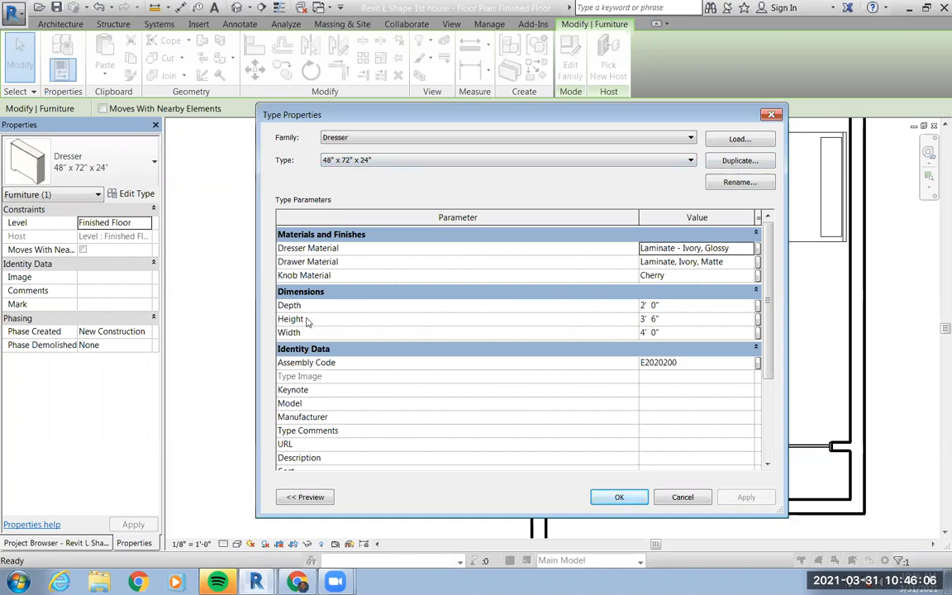
double_click(644, 320)
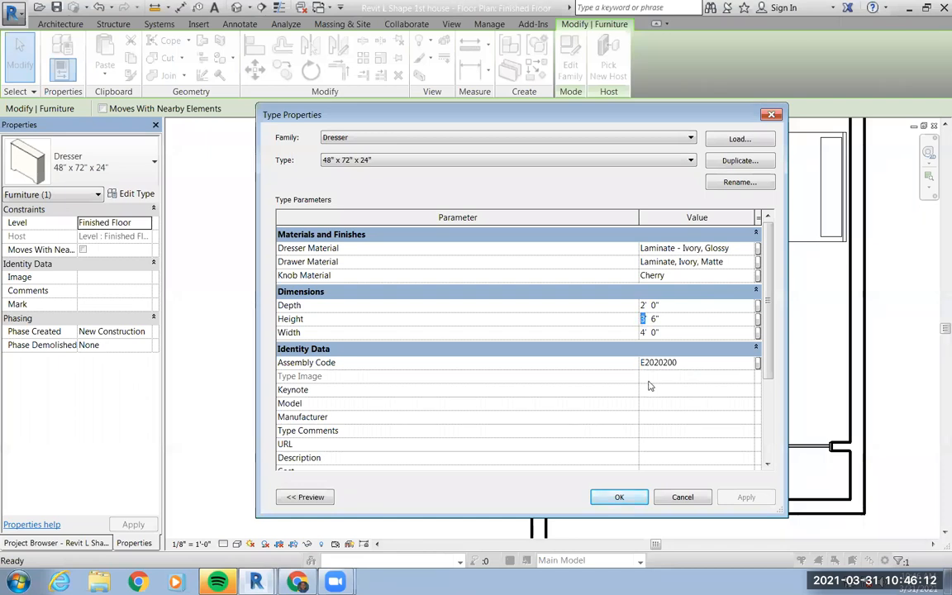
type("6")
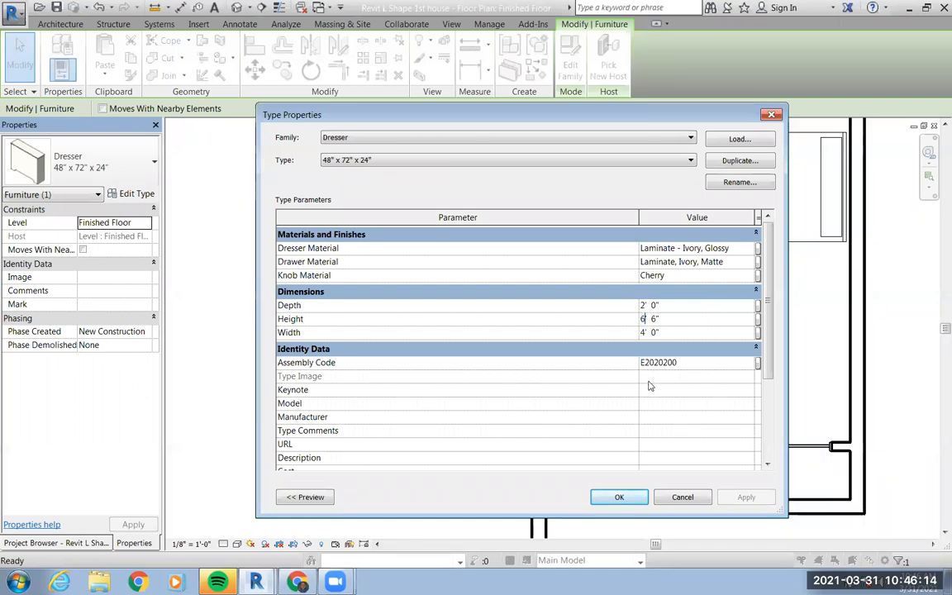
key("BackSpace")
key("BackSpace")
type("0")
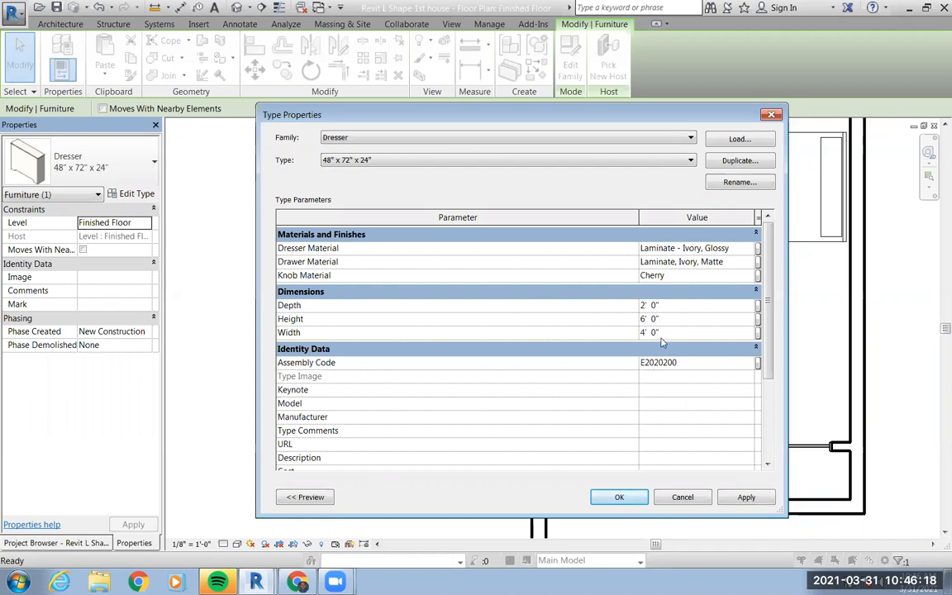
left_click(744, 498)
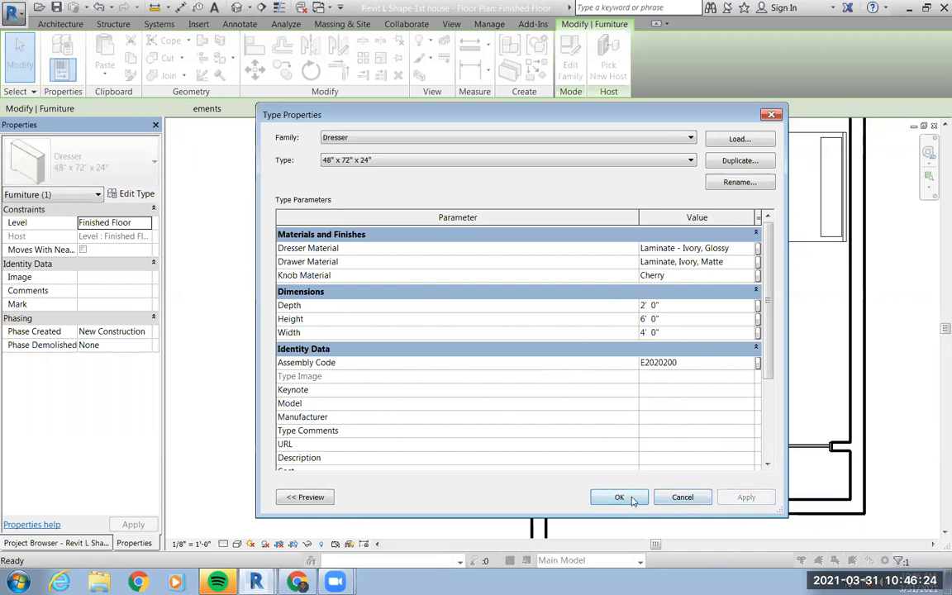
Duplicate the dresser type as 48" x 42" x 24" with a height of 3' 6" and assign it to the placed dresser
left_click(744, 161)
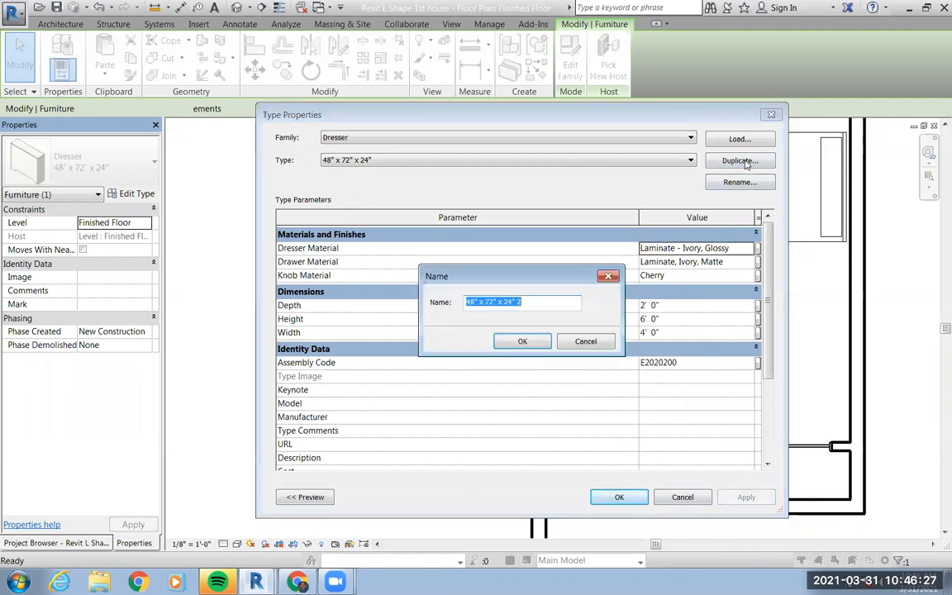
left_click(490, 302)
key("Delete")
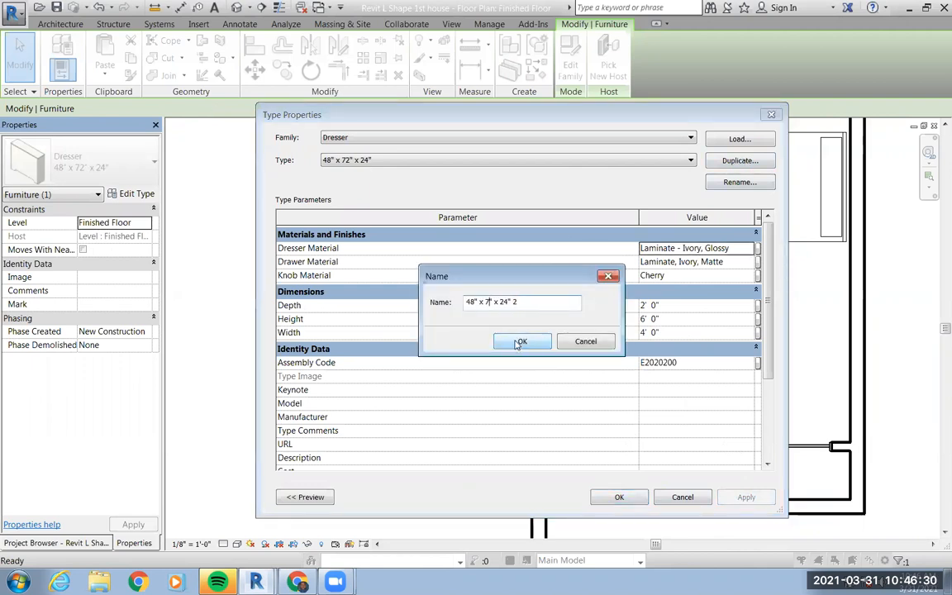
key("BackSpace")
type("42")
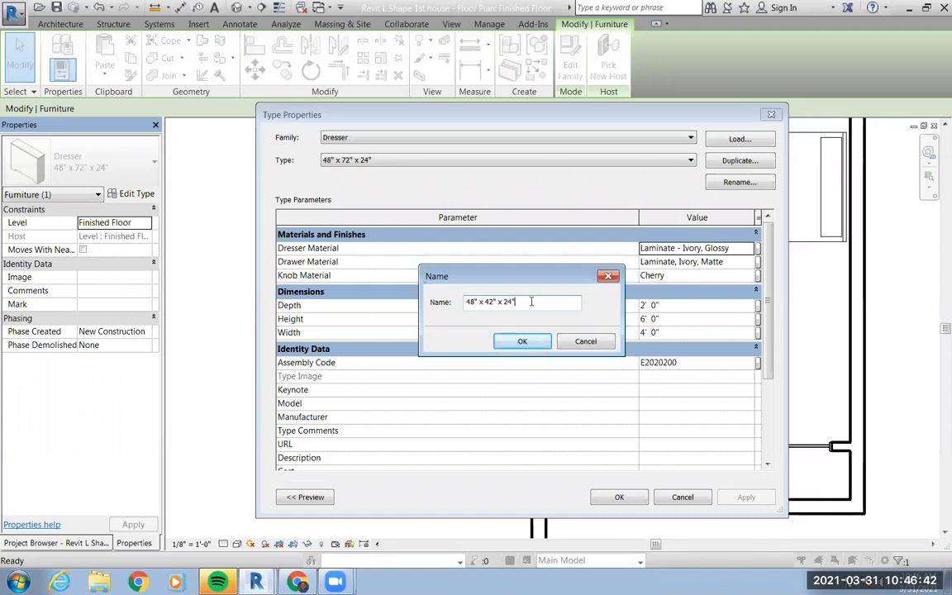
left_click(519, 342)
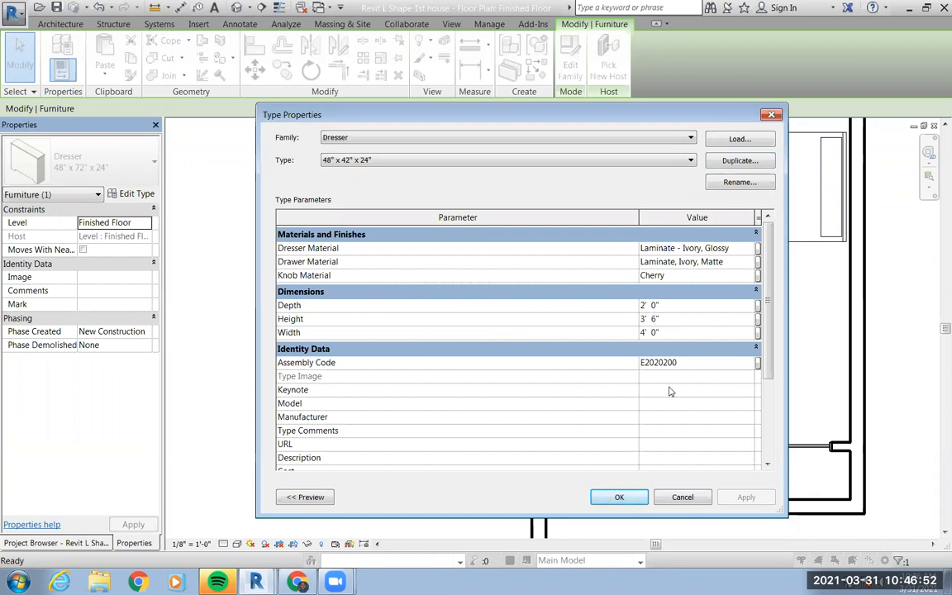
left_click(619, 498)
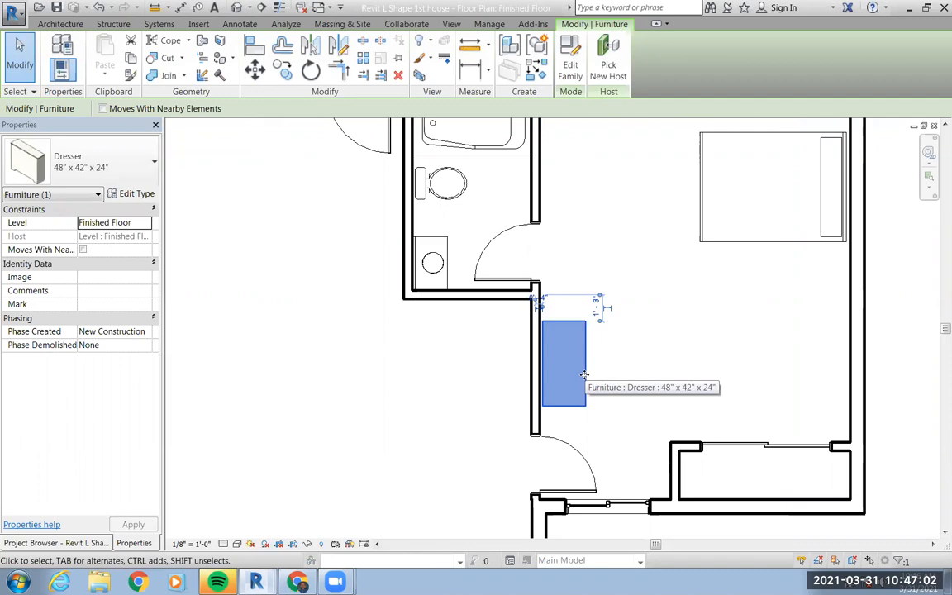
Delete the dresser and place a vertically oriented 48" x 42" x 24" Dresser against the same partition, about 1'-3" below the bathroom's lower wall
key("Delete")
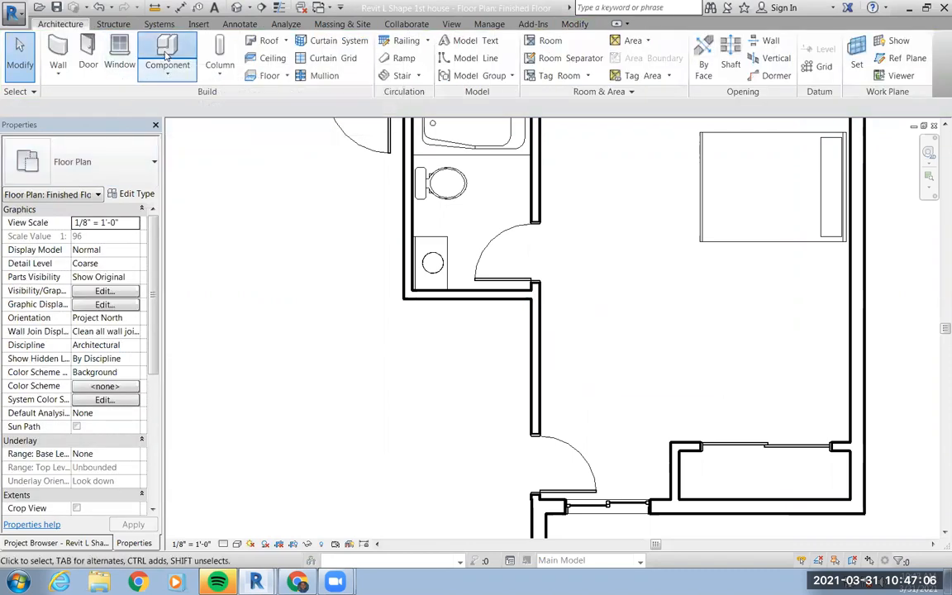
left_click(167, 55)
left_click(119, 183)
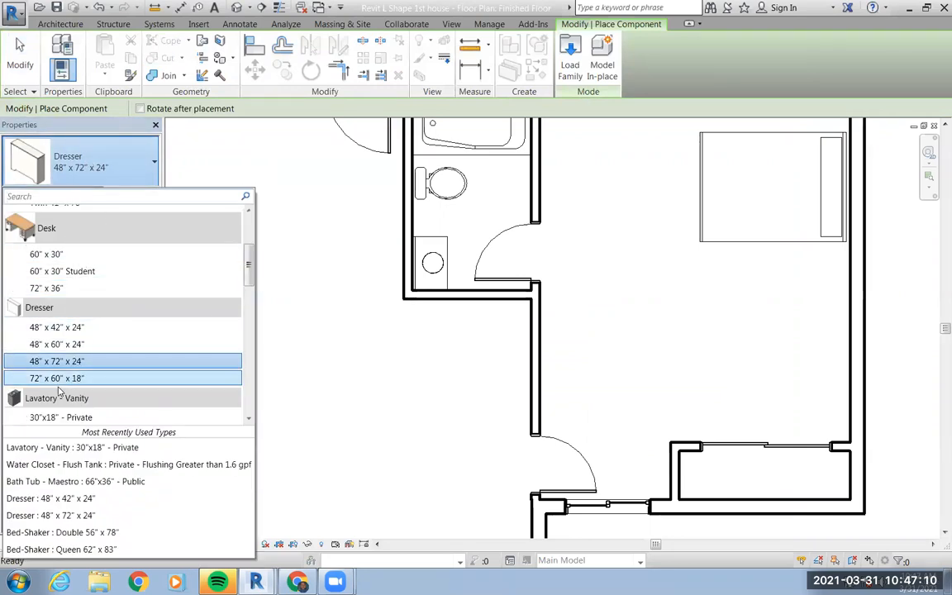
left_click(56, 327)
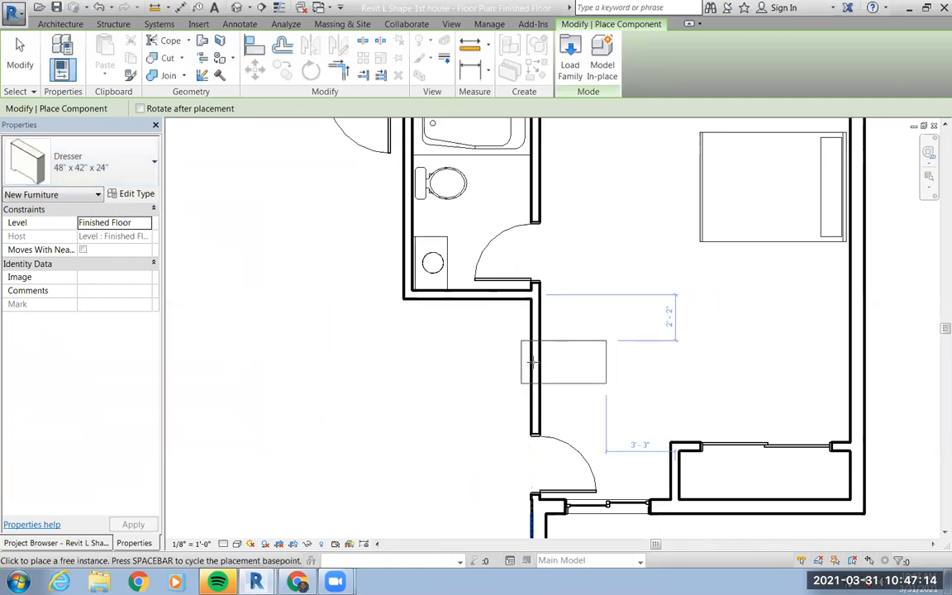
key("space")
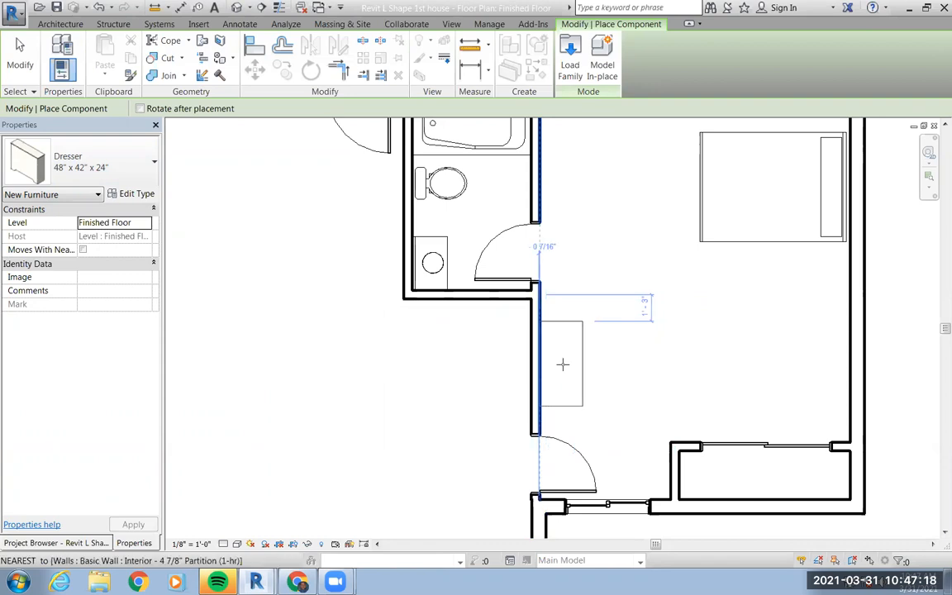
scroll(562, 364, "up", 3)
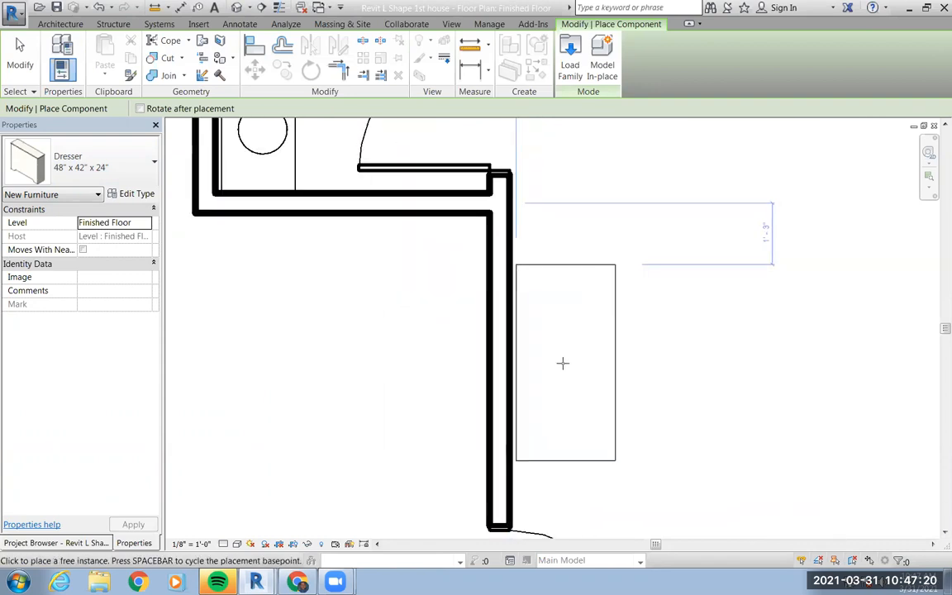
left_click(562, 363)
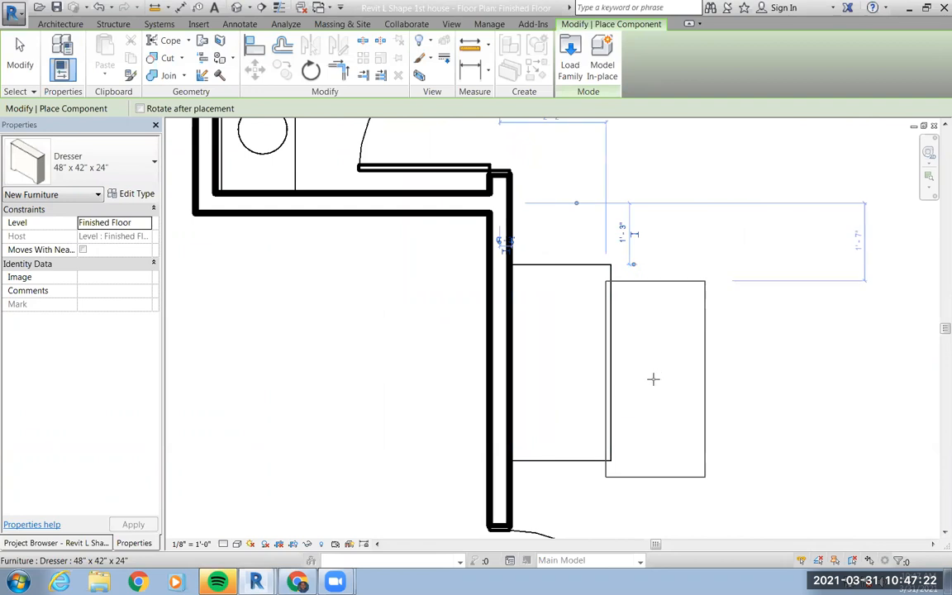
left_click(20, 59)
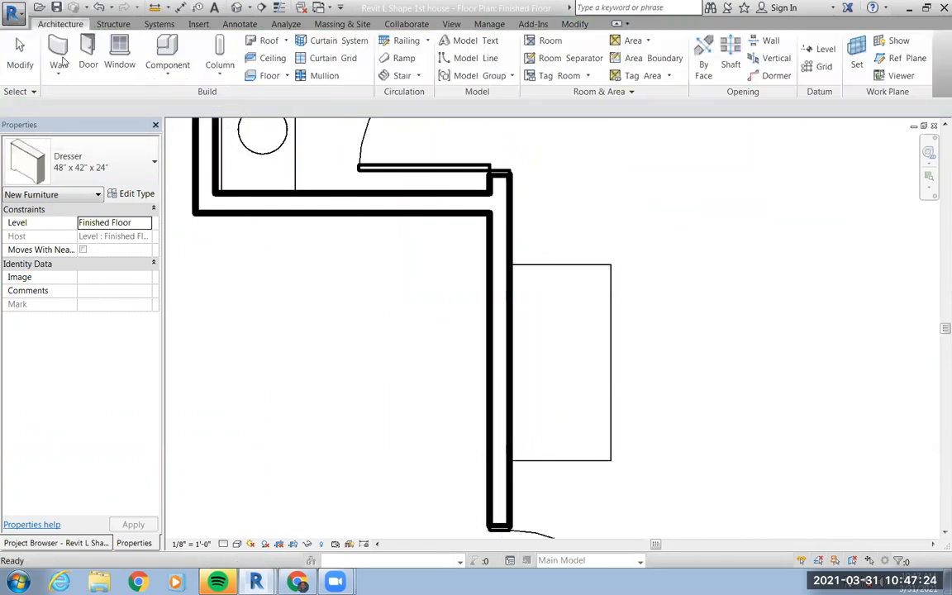
left_click(246, 8)
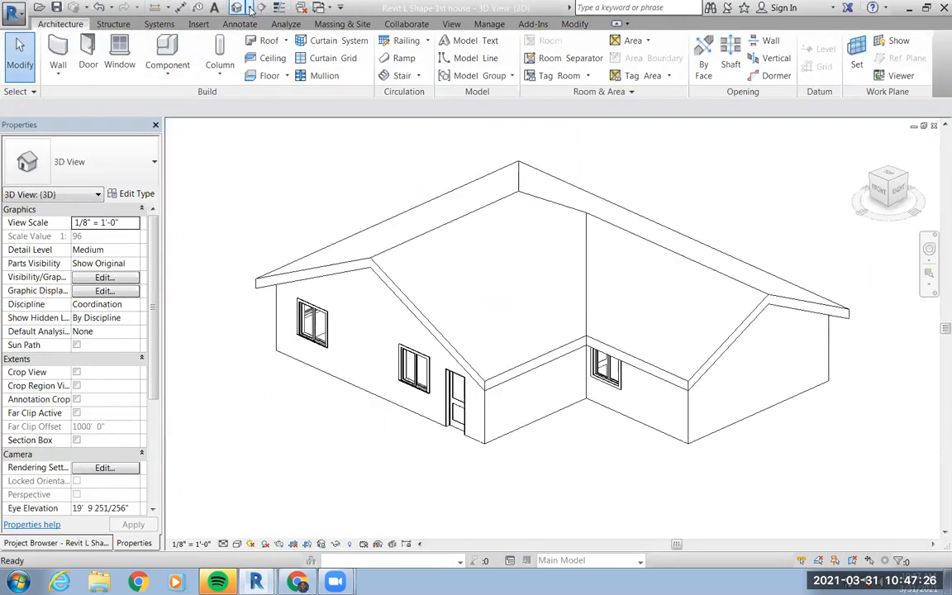
left_click(72, 543)
double_click(65, 168)
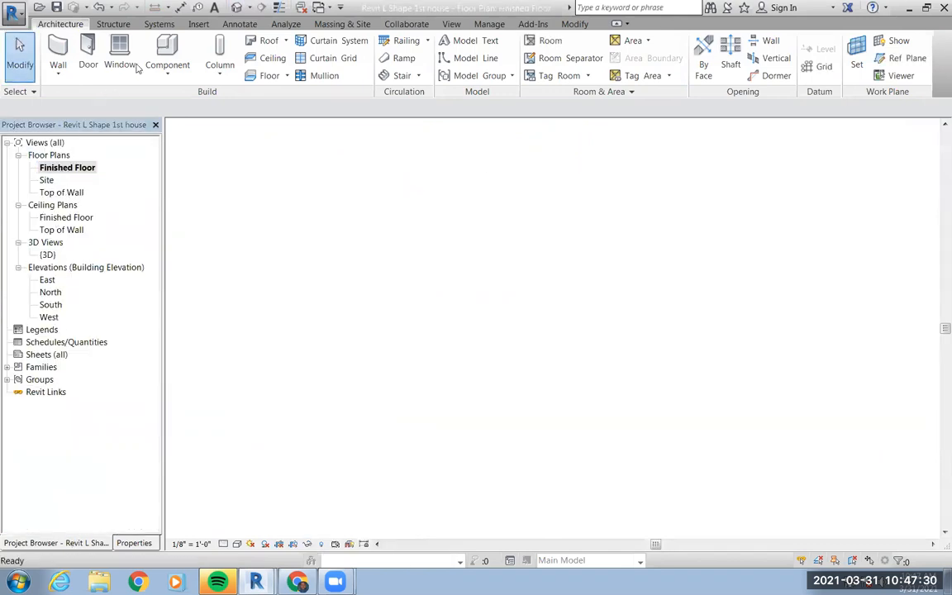
Create a perspective camera view from below the bed's headboard toward the dresser, and extend its lower crop edge to include the dresser's base
left_click(248, 6)
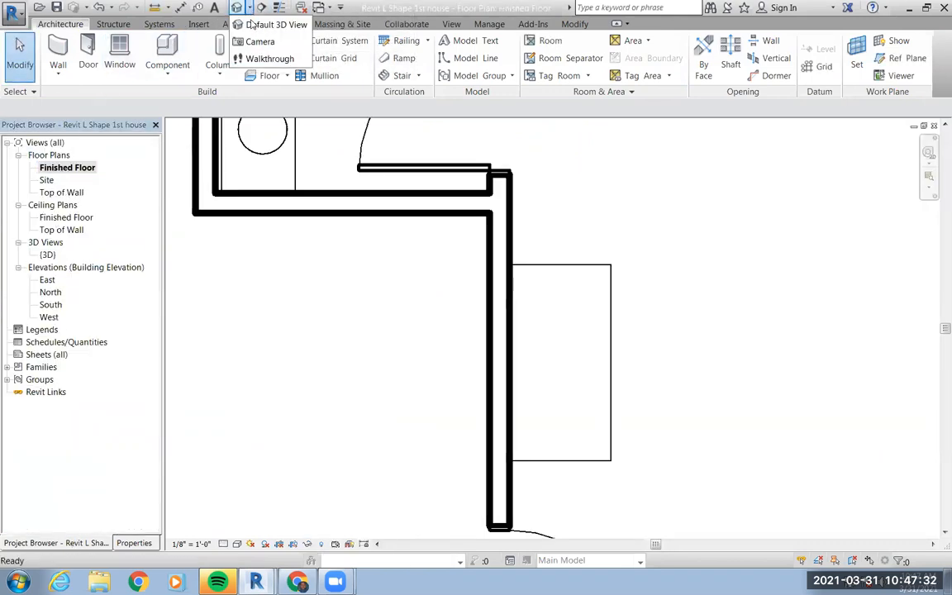
left_click(246, 40)
scroll(215, 376, "down", 3)
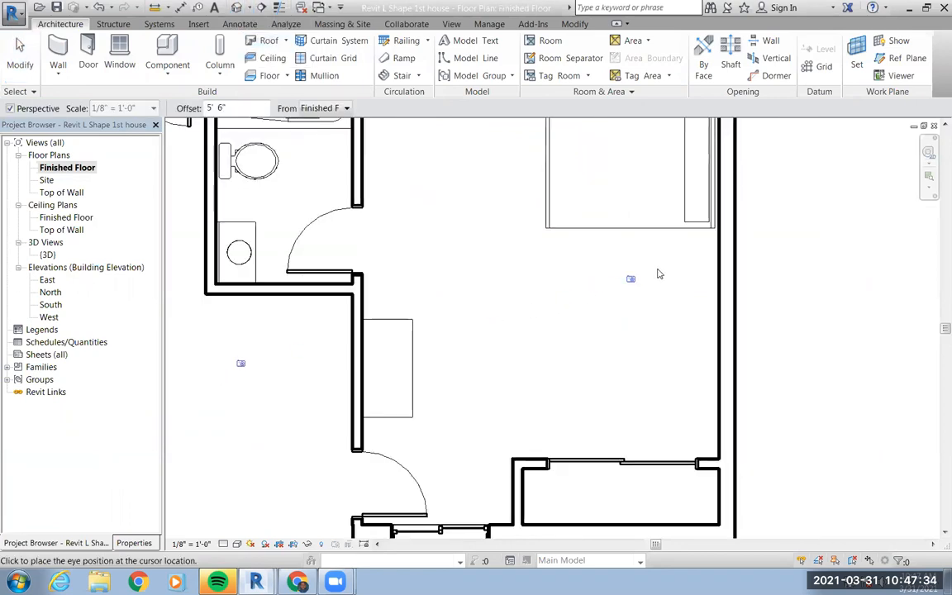
left_click(703, 246)
left_click(319, 405)
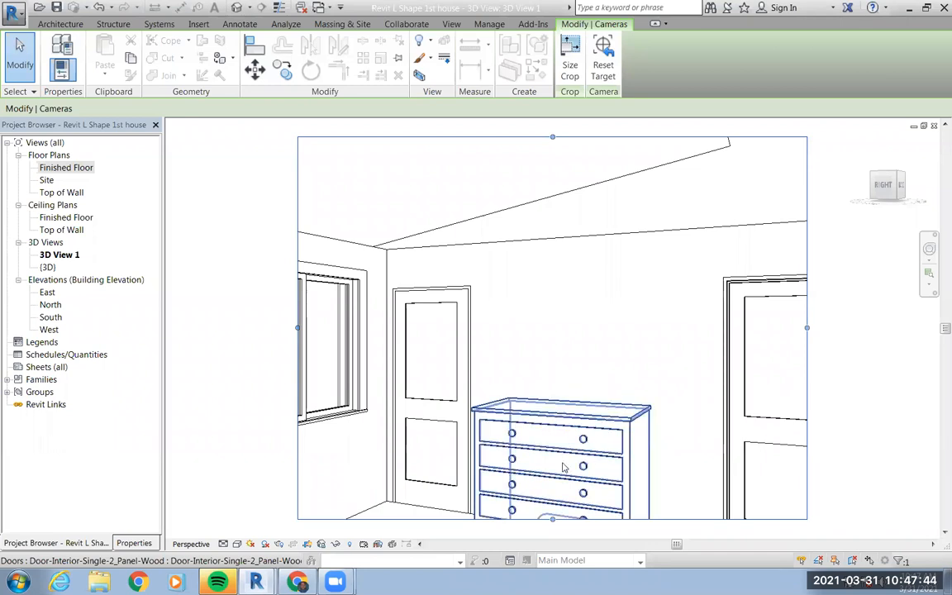
middle_click_drag(639, 335, 620, 230)
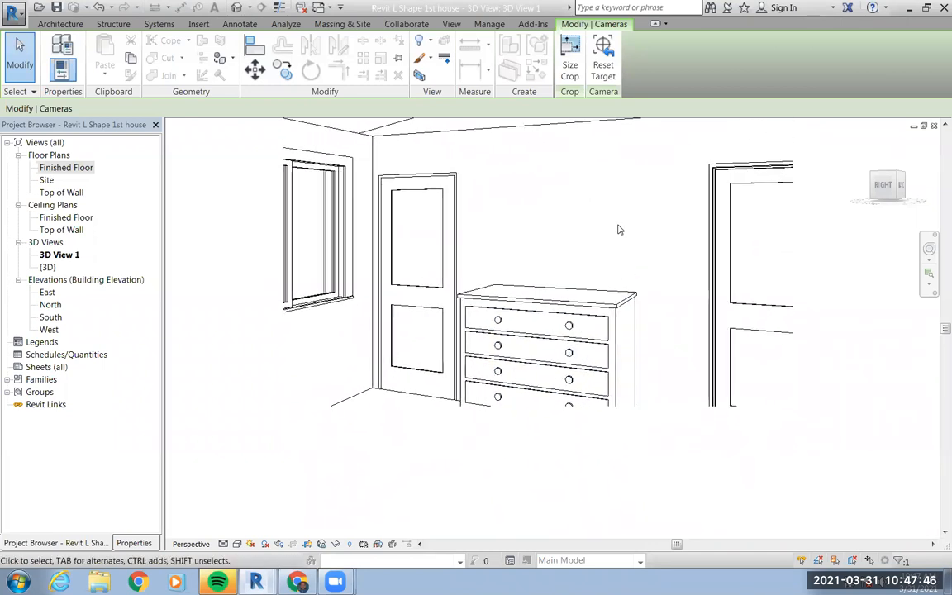
left_click_drag(539, 409, 535, 487)
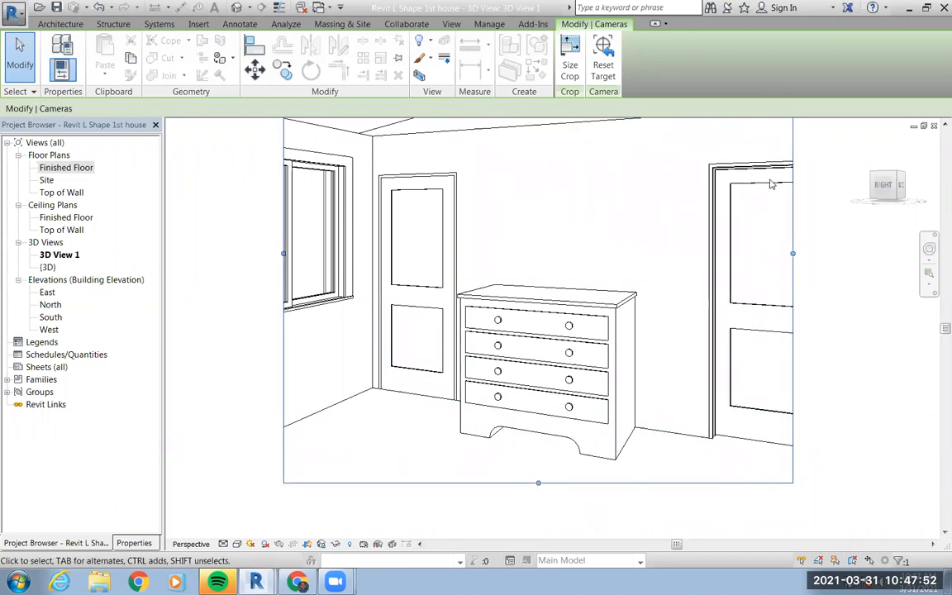
Delete the bedroom camera from the Finished Floor plan, together with its perspective view 3D View 1
double_click(56, 168)
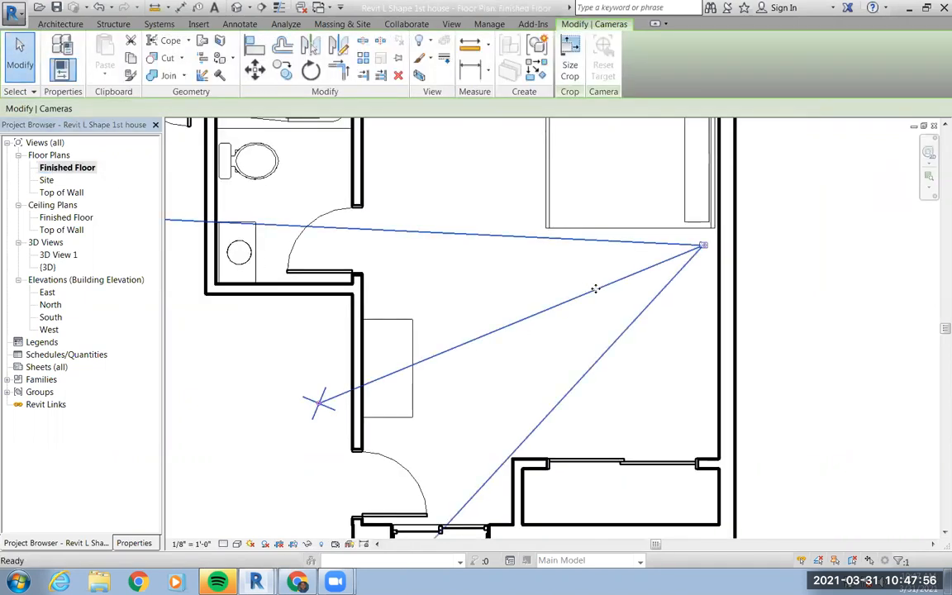
key("Delete")
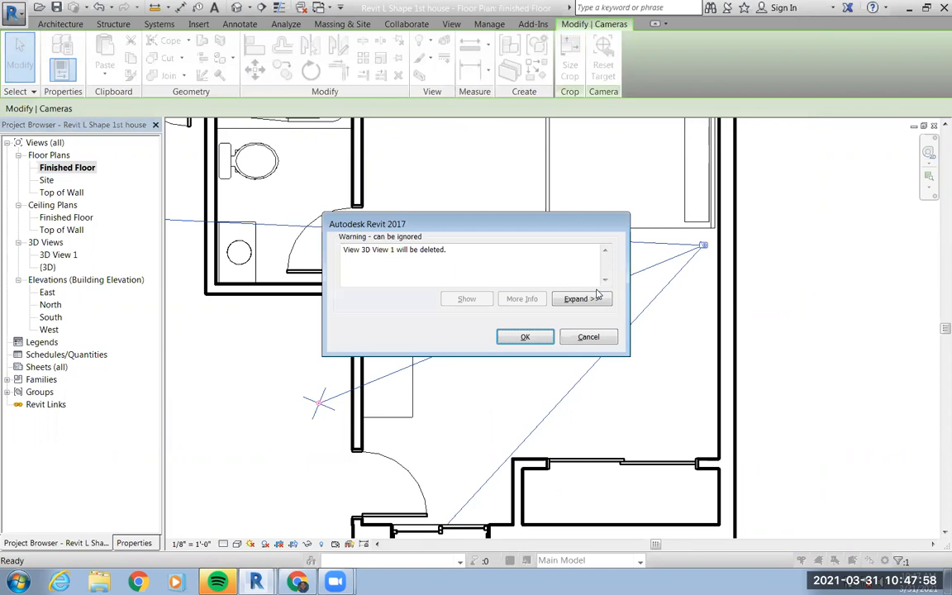
left_click(512, 335)
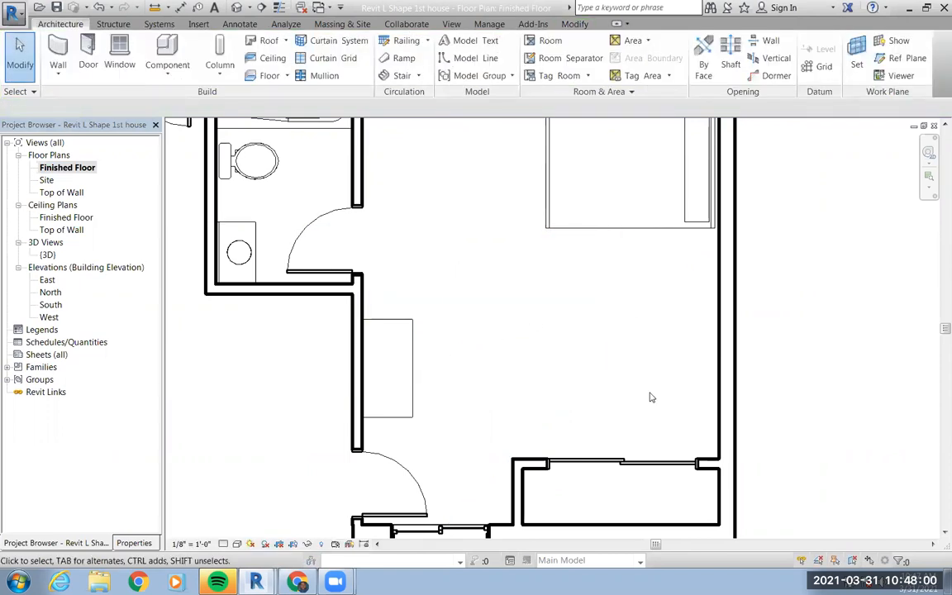
Load the Table-Night Stand family from the Furniture library's Tables folder for placement as a component
scroll(684, 295, "up", 2)
scroll(676, 228, "down", 4)
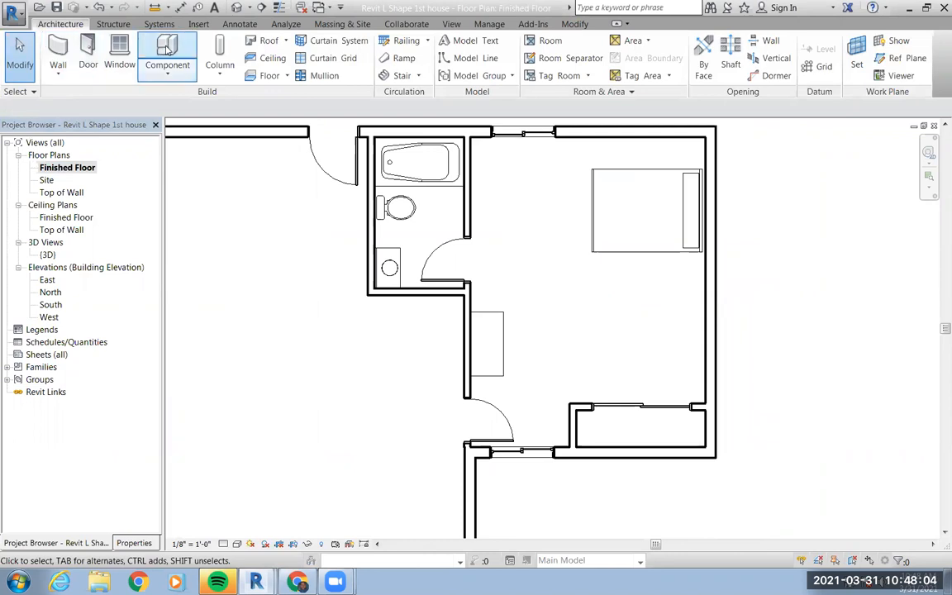
left_click(168, 51)
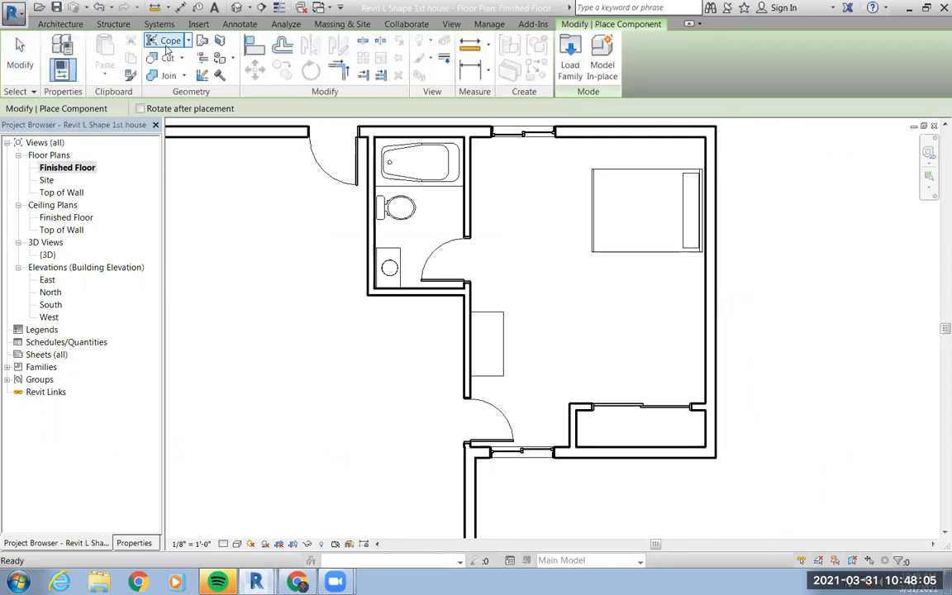
left_click(572, 51)
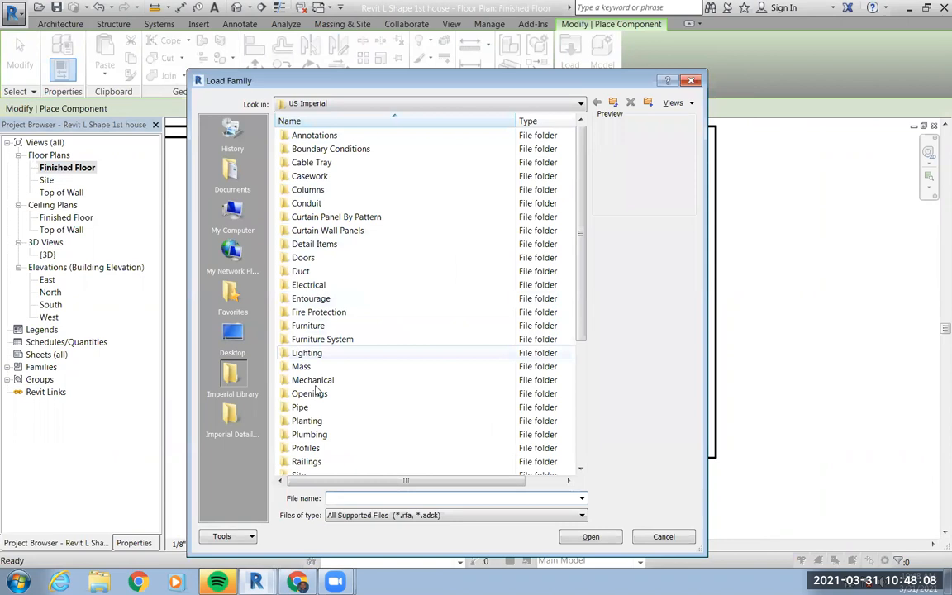
double_click(308, 327)
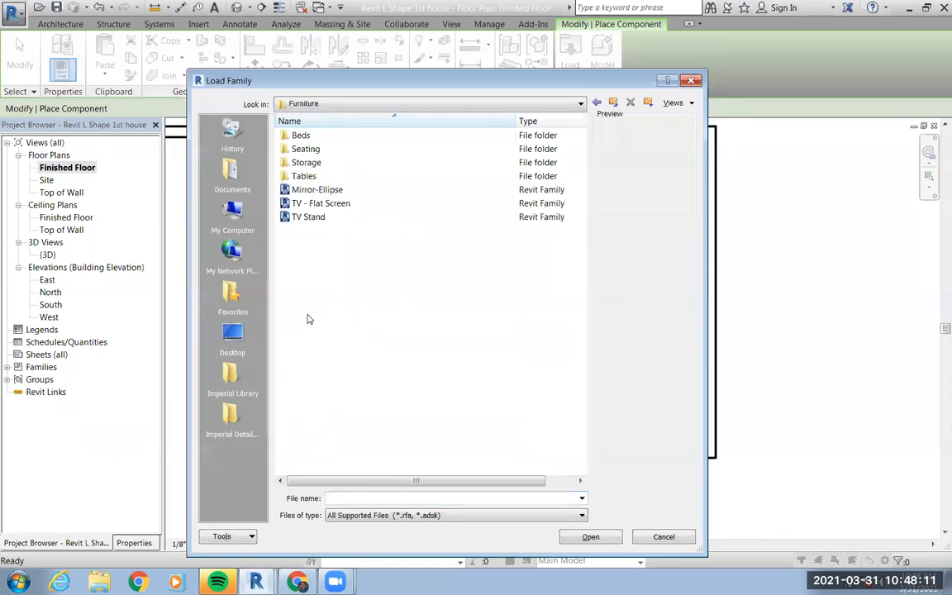
double_click(301, 177)
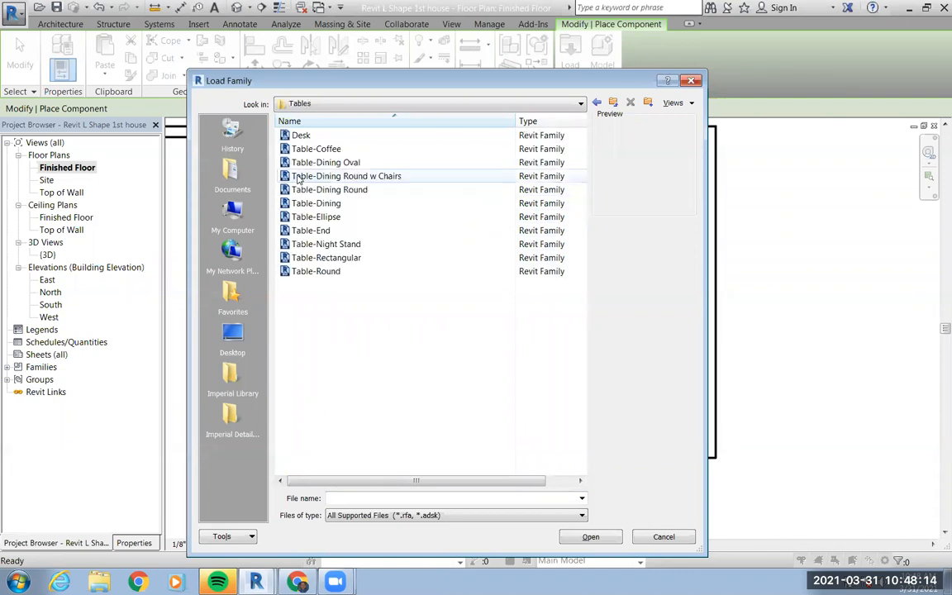
left_click(303, 271)
left_click(308, 244)
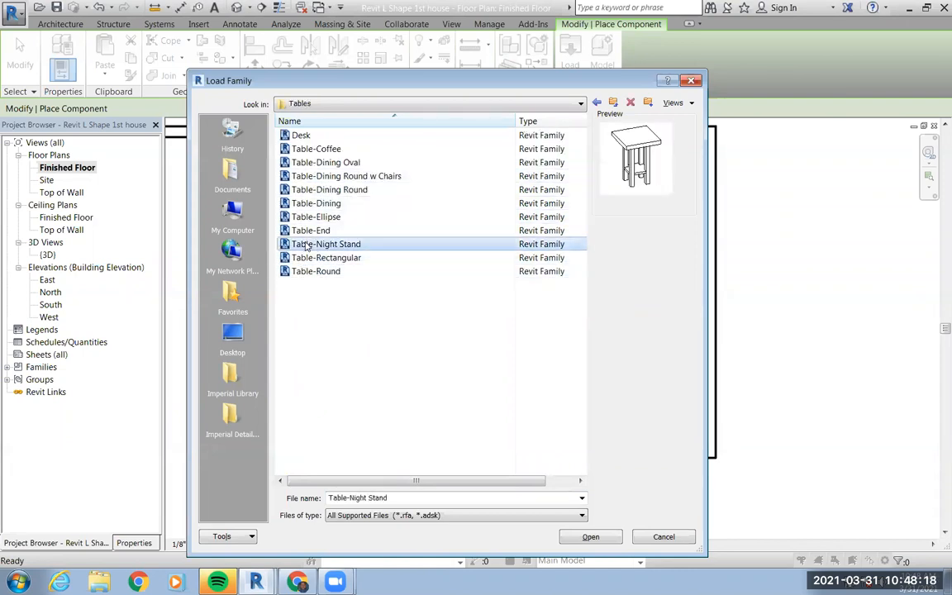
left_click(299, 231)
left_click(289, 245)
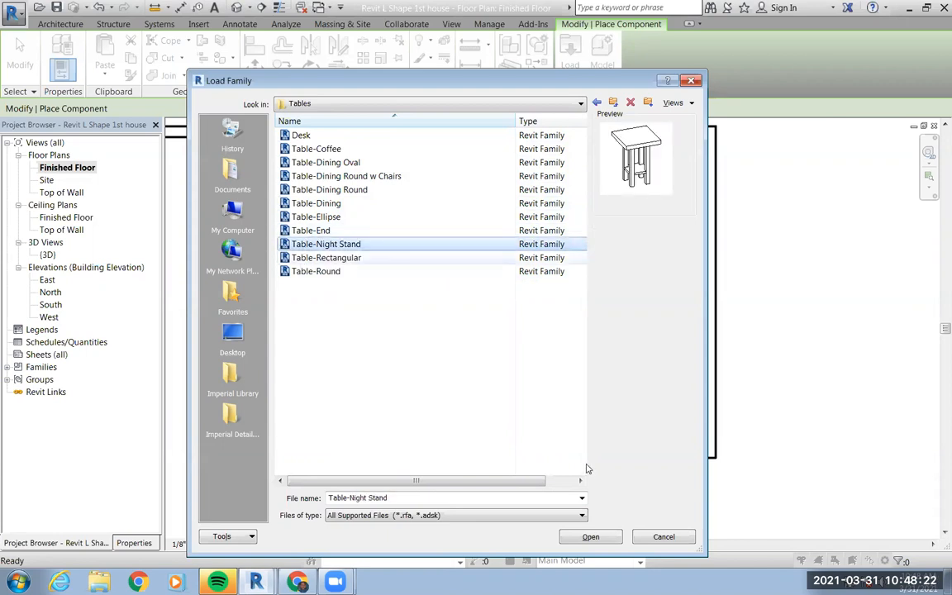
left_click(592, 537)
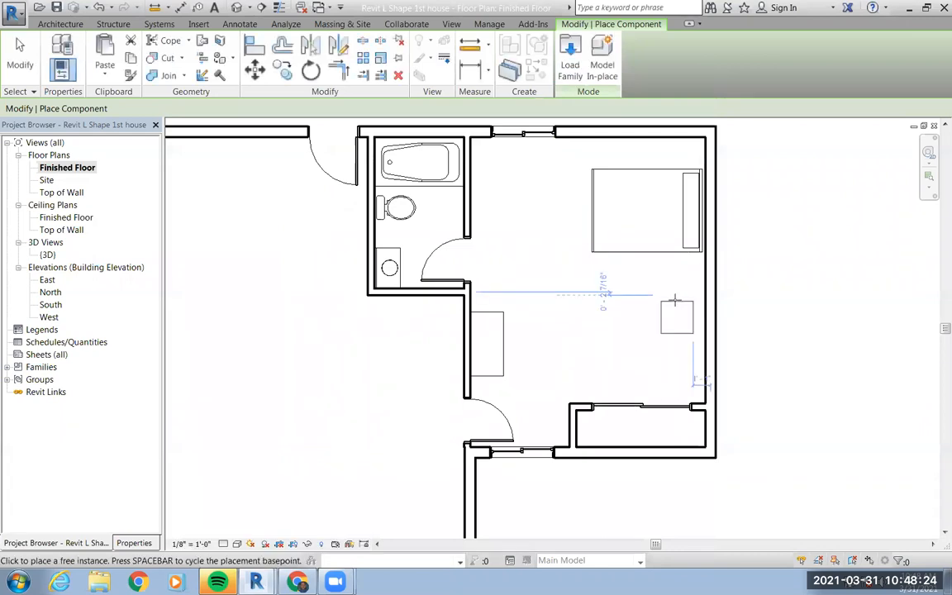
Place two 24" x 24" x 30" night stands against the bedroom's right exterior wall, one above and one below the bed
scroll(684, 155, "up", 3)
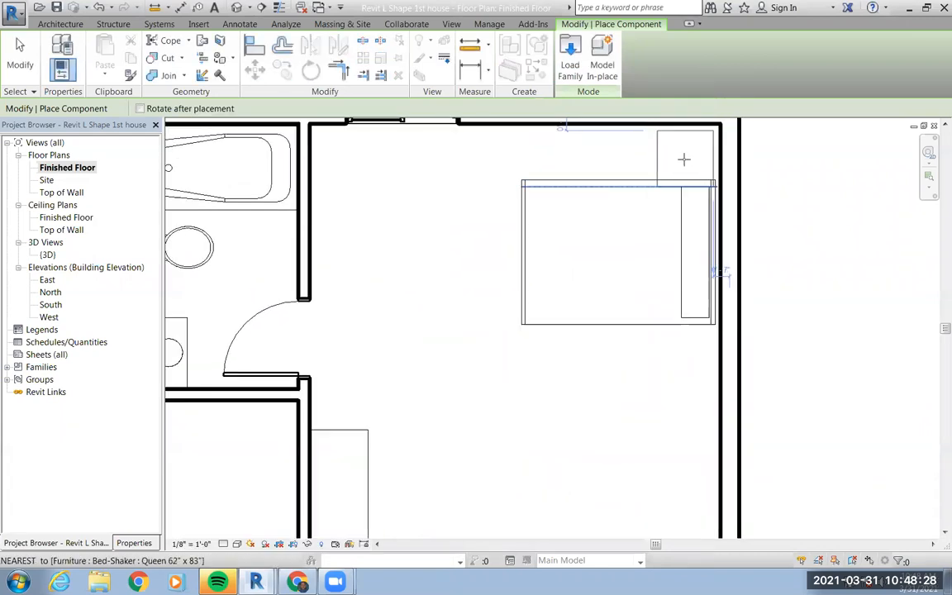
left_click(684, 158)
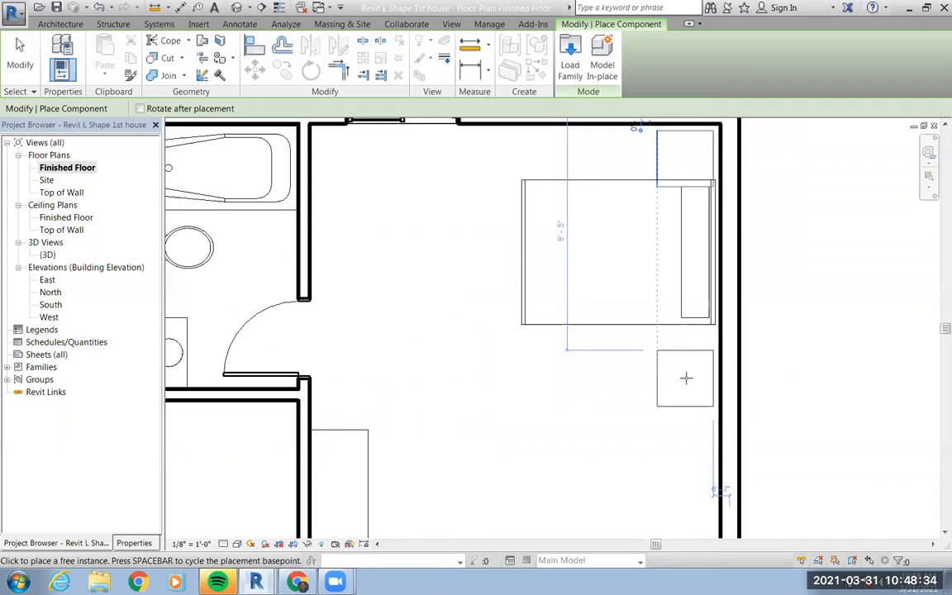
left_click(685, 378)
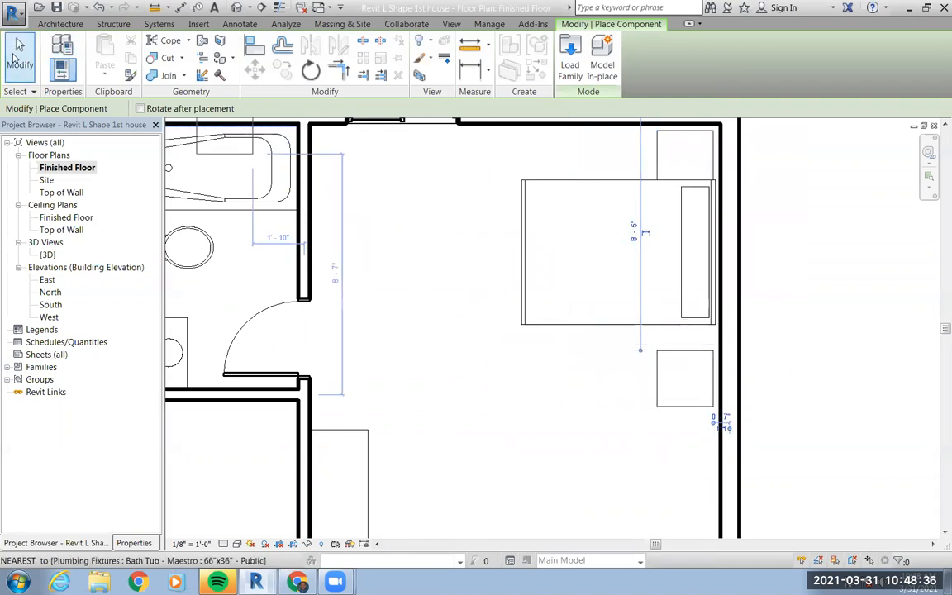
left_click(19, 55)
Move the queen bed down about 7" along the right wall so it sits evenly between the two night stands
left_click(588, 317)
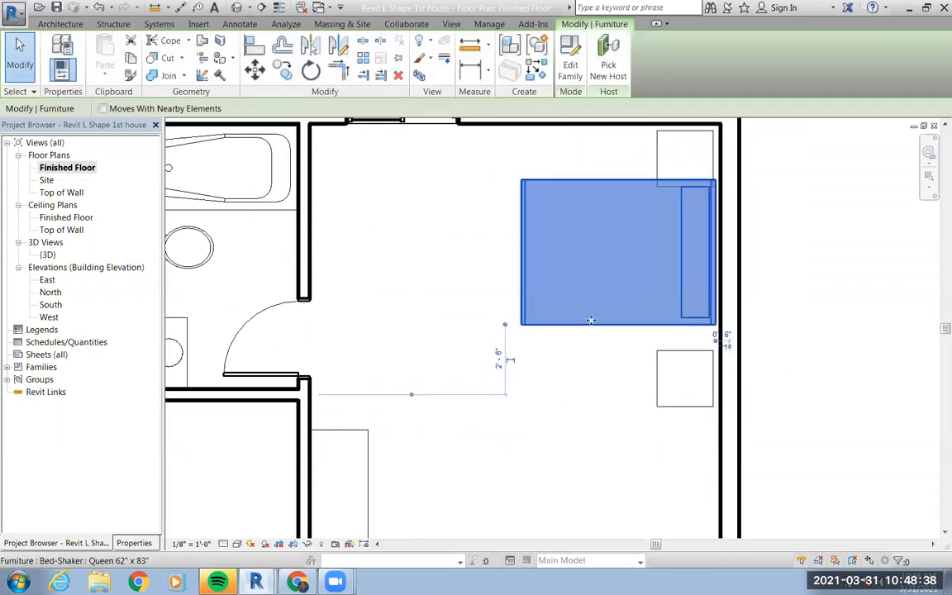
left_click_drag(593, 331, 593, 332)
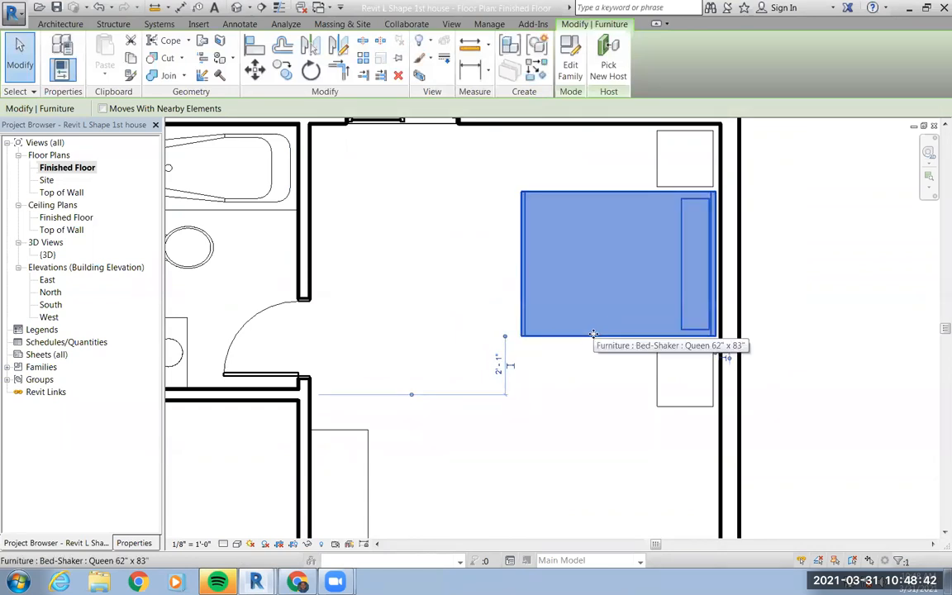
mouse_move(594, 341)
left_mouse_down()
mouse_move(584, 334)
mouse_move(592, 345)
left_mouse_up()
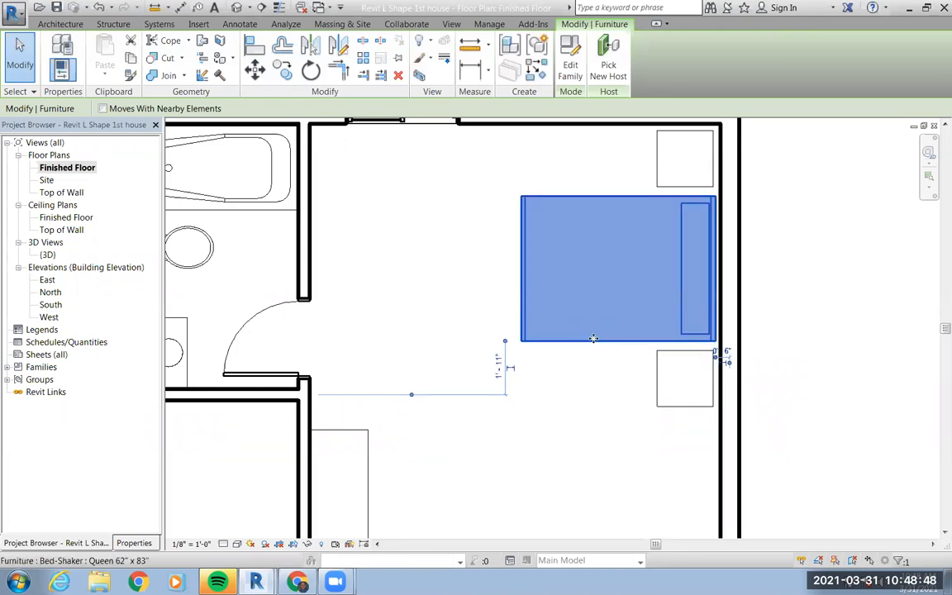
left_click(808, 308)
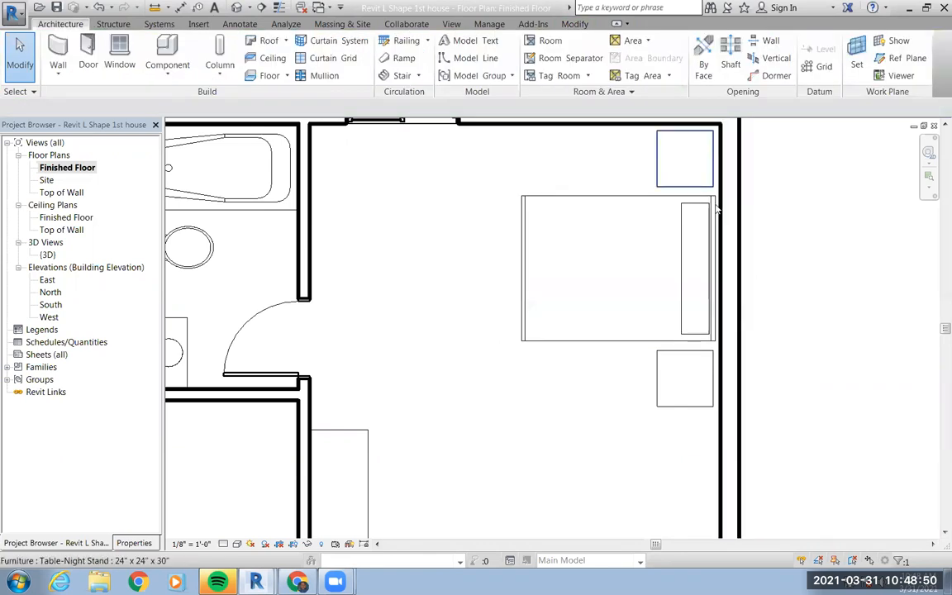
scroll(590, 346, "down", 4)
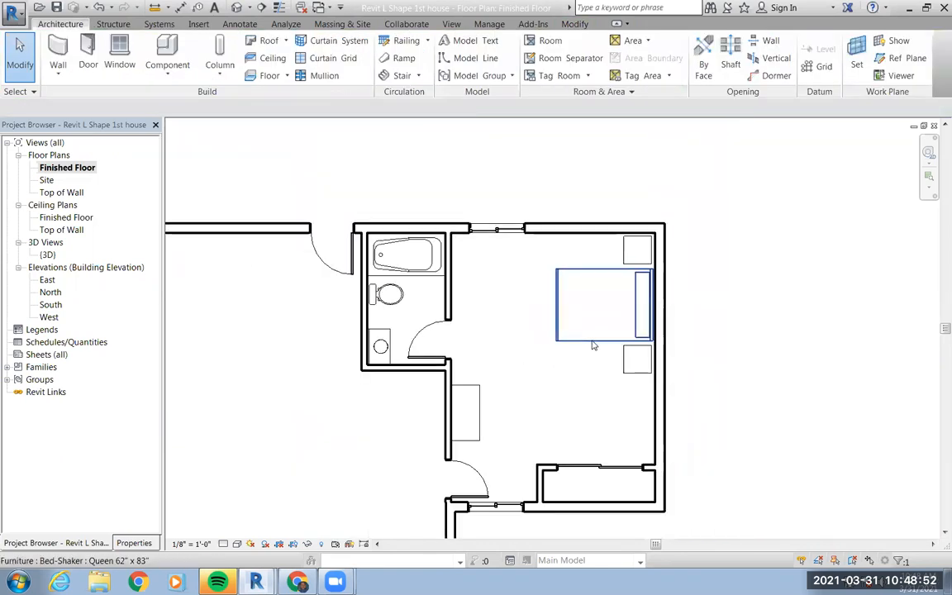
scroll(545, 505, "up", 2)
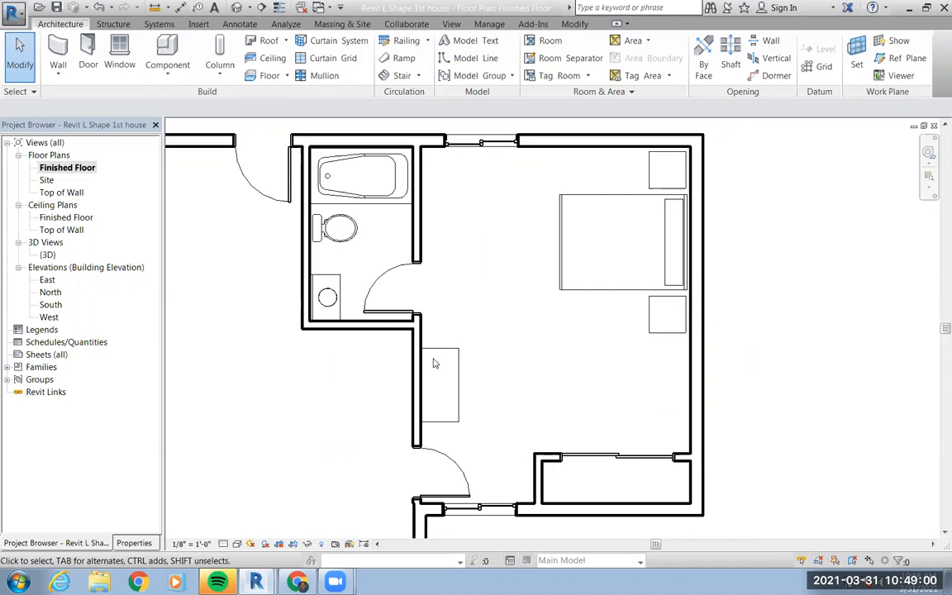
Load the TV - Flat Screen family from the Furniture library for placement as a component
left_click(179, 54)
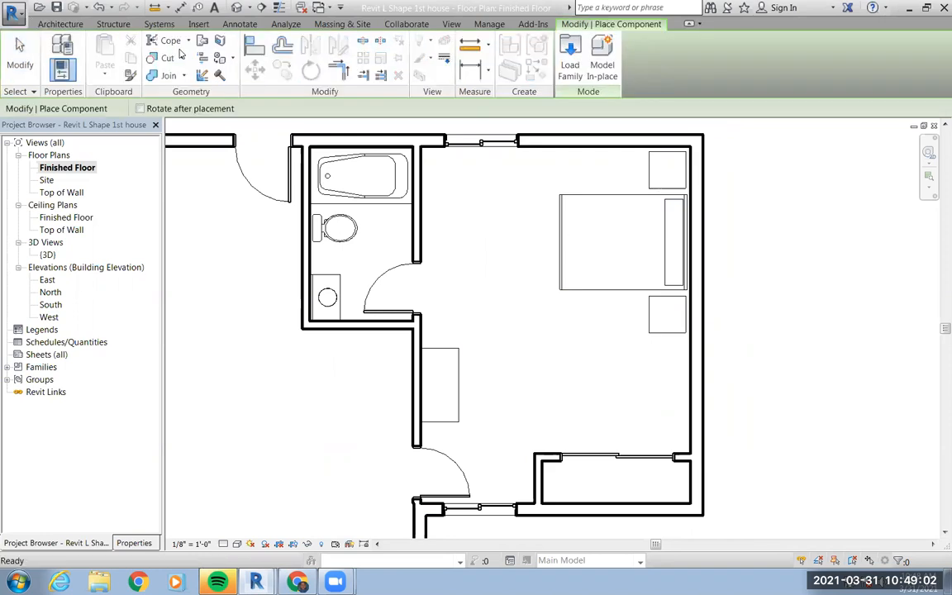
left_click(570, 55)
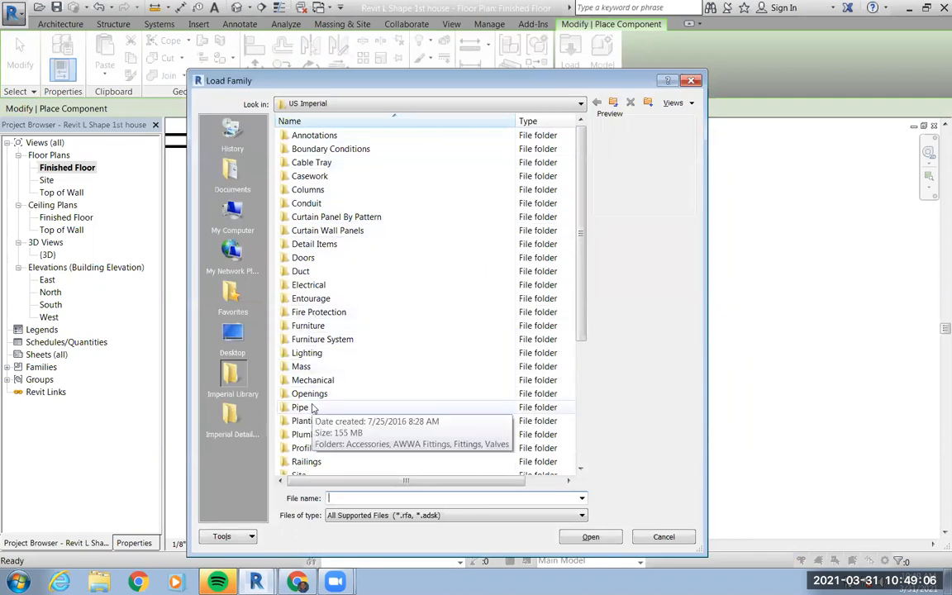
double_click(310, 327)
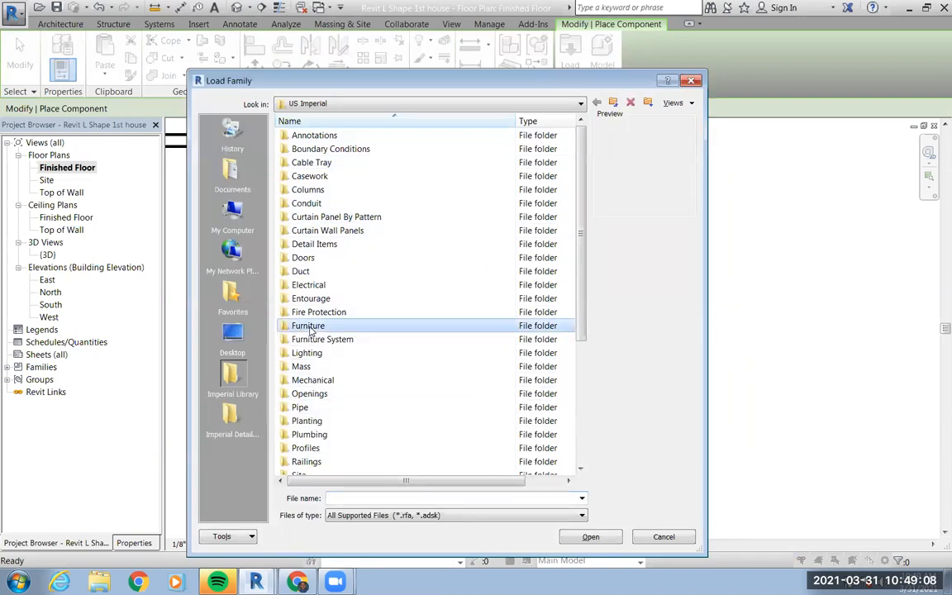
left_click(329, 205)
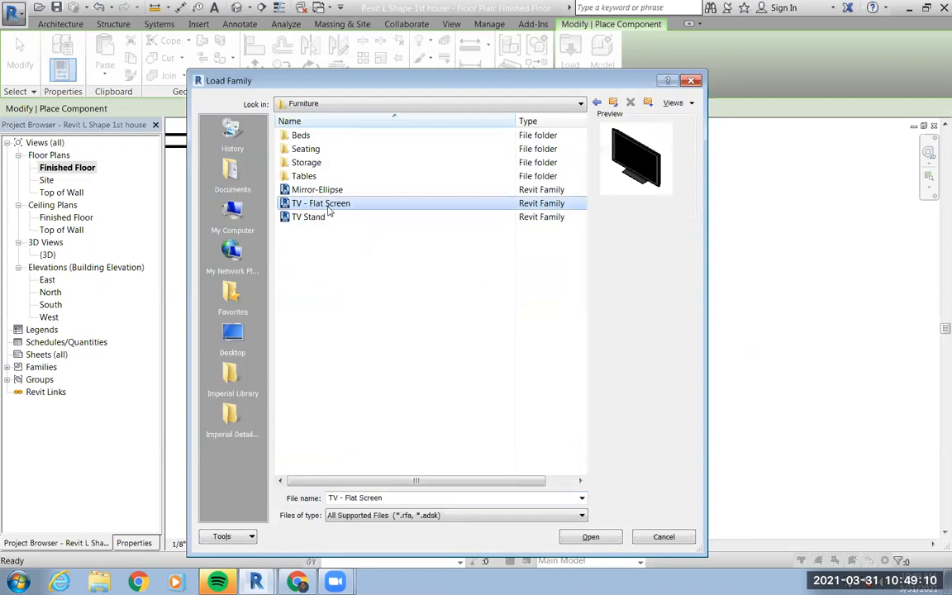
left_click(311, 218)
left_click(331, 206)
left_click(332, 192)
left_click(322, 204)
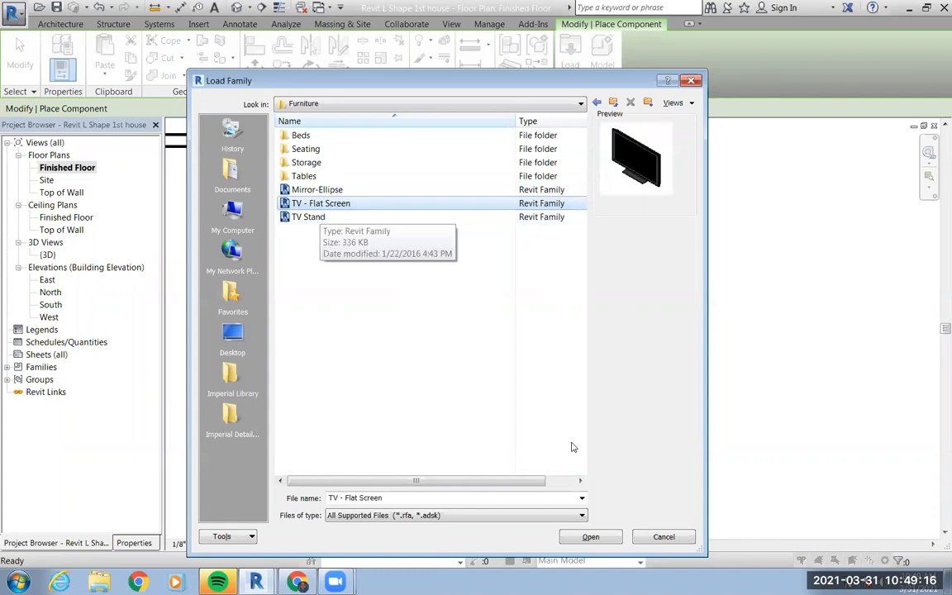
left_click(590, 538)
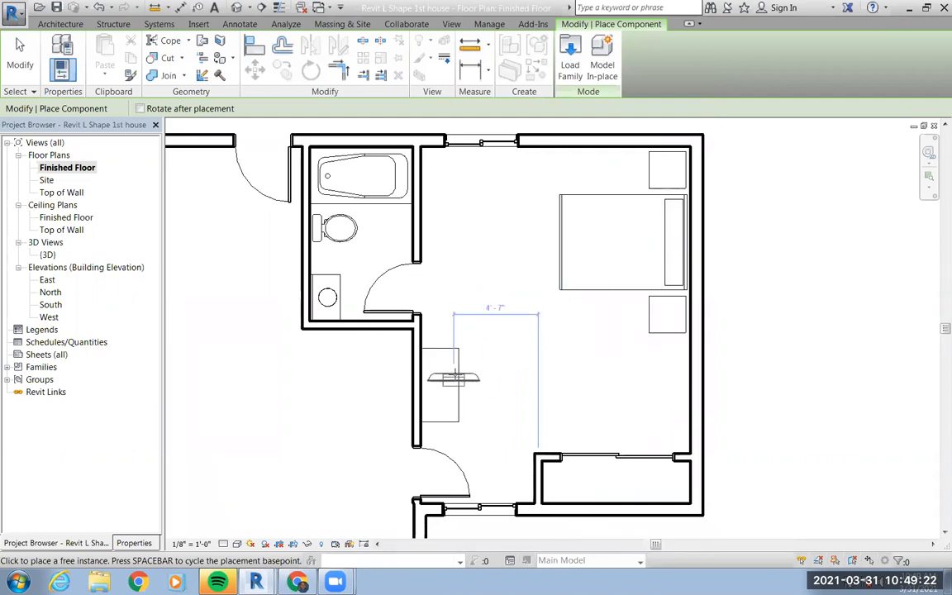
Place two 32" flat-screen TVs rotated parallel to the partition, one over the dresser and one in the open floor facing it
key("space")
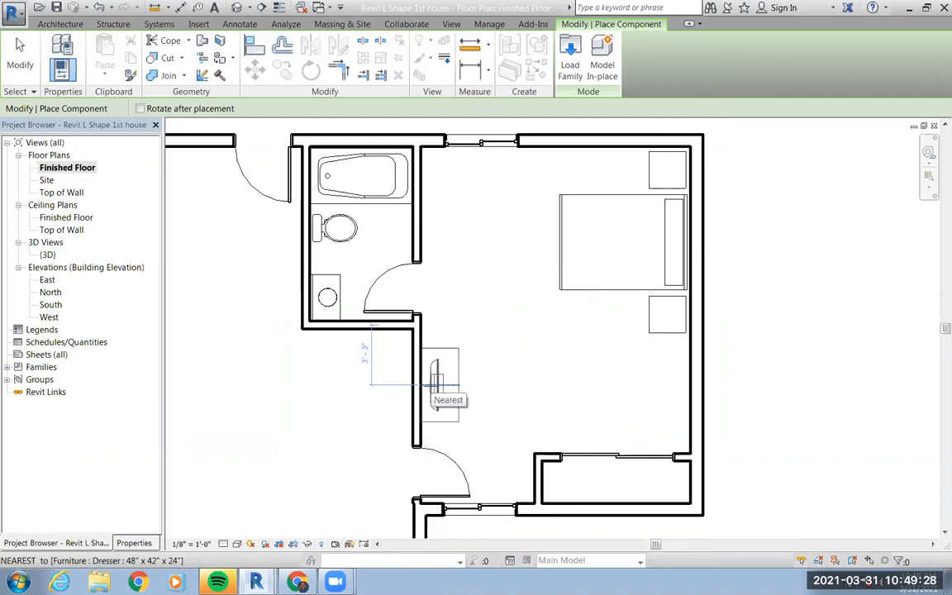
left_click(435, 386)
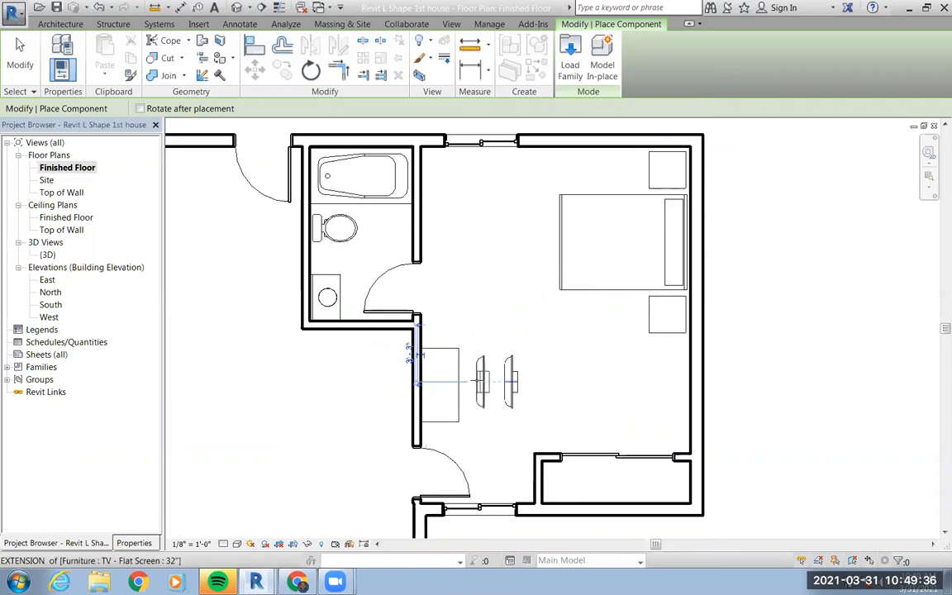
left_click(20, 56)
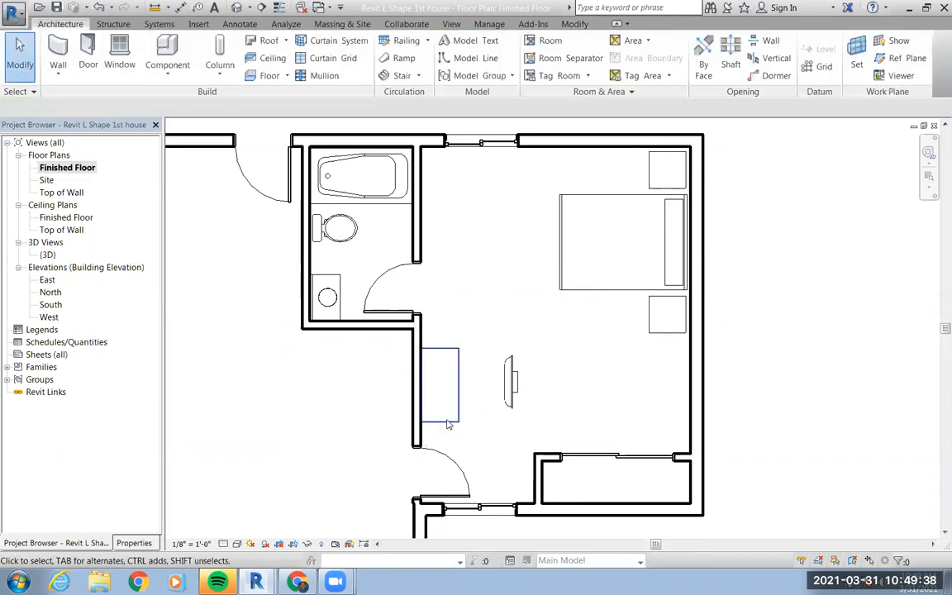
Move the dresser up toward the bathroom door, clear of the TV placed beneath it
left_click(454, 415)
left_click_drag(462, 369, 472, 304)
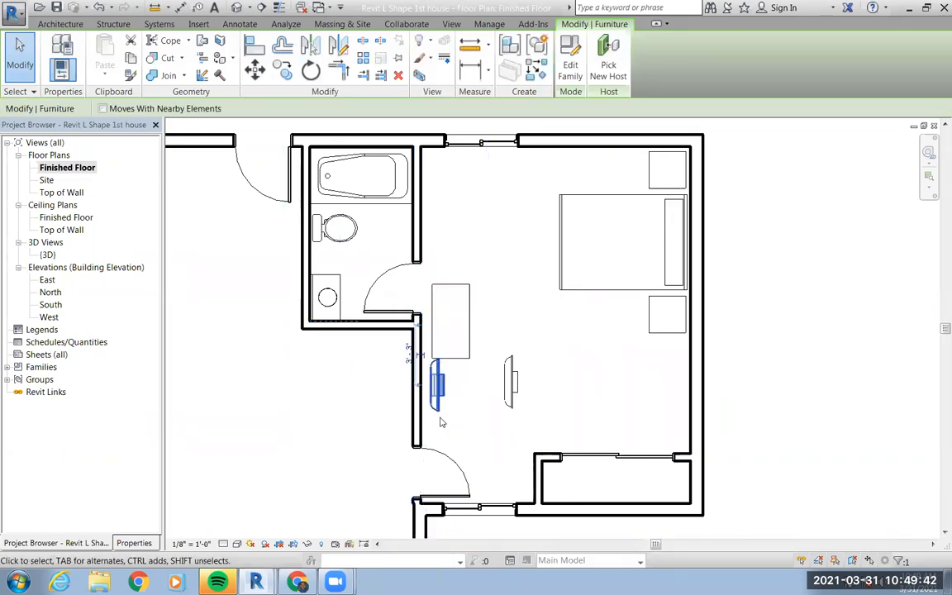
left_click(446, 434)
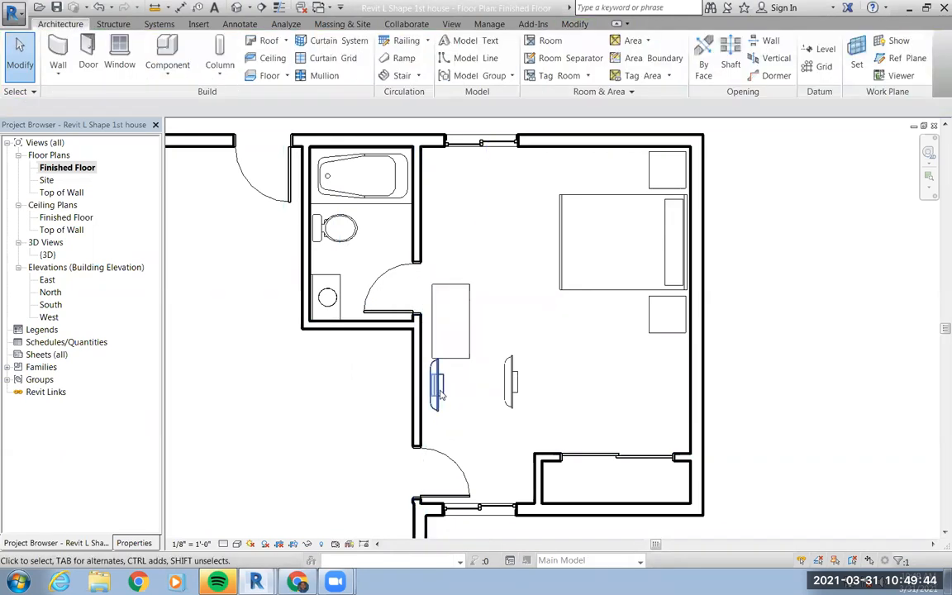
Move the dresser back over the covered TV beside the partition, centered on the other TV, about 1'-1" below the bathroom's lower wall
left_click(450, 341)
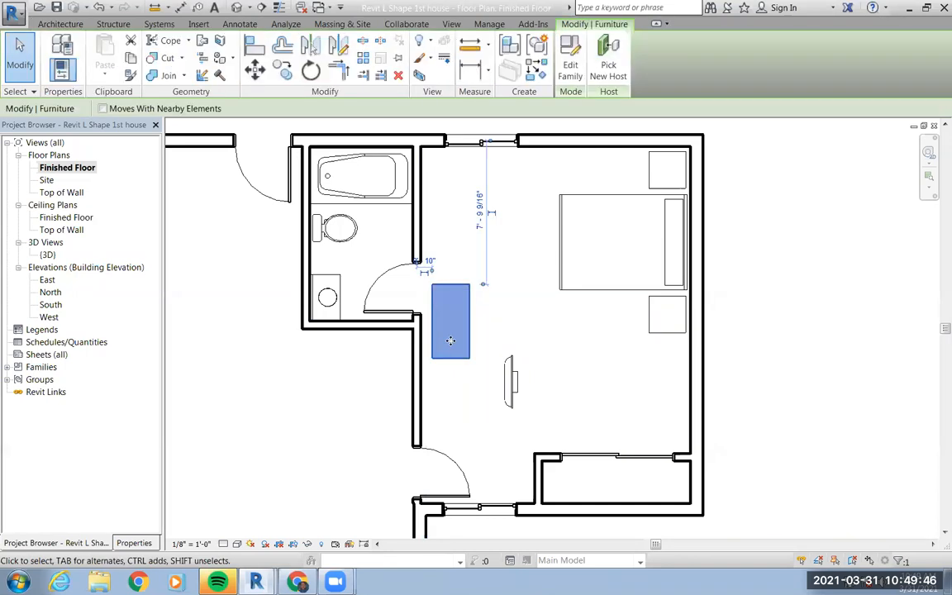
left_click_drag(450, 340, 462, 394)
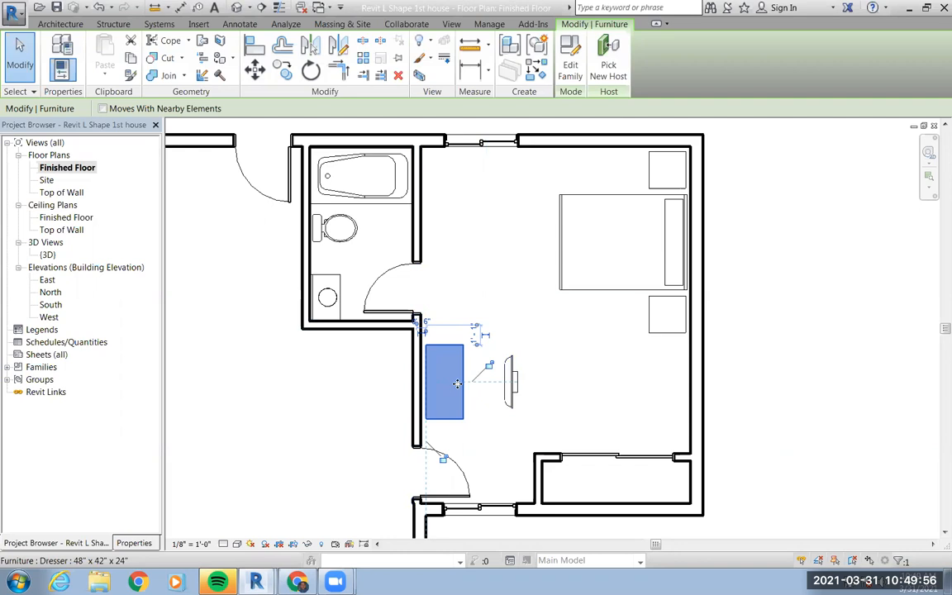
key("Escape")
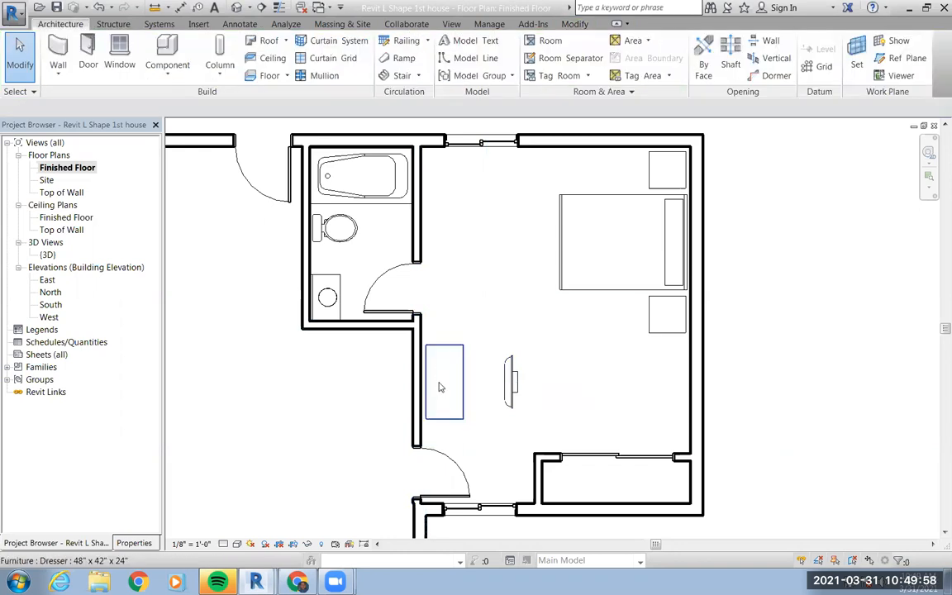
left_click(514, 386)
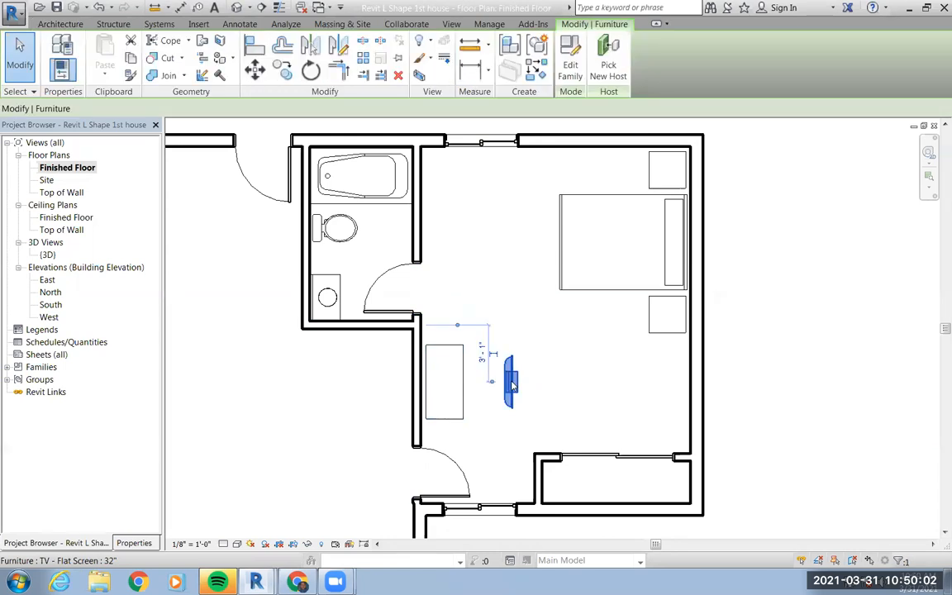
double_click(512, 386)
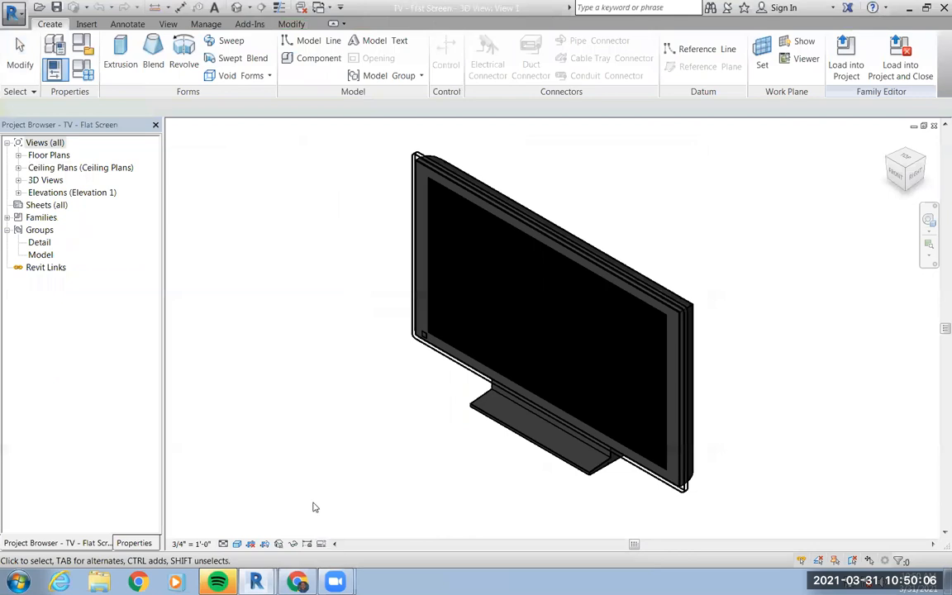
left_click(49, 156)
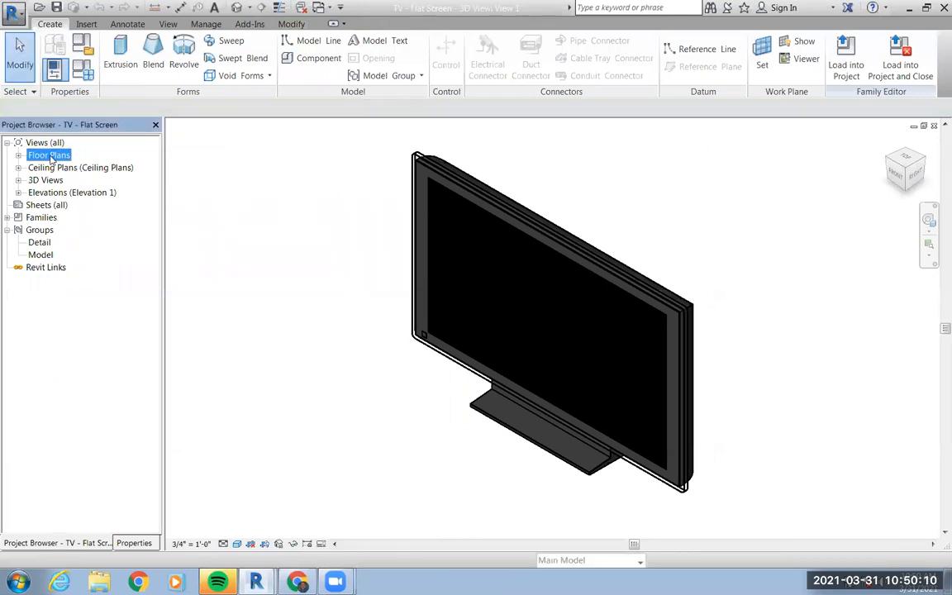
left_click(935, 126)
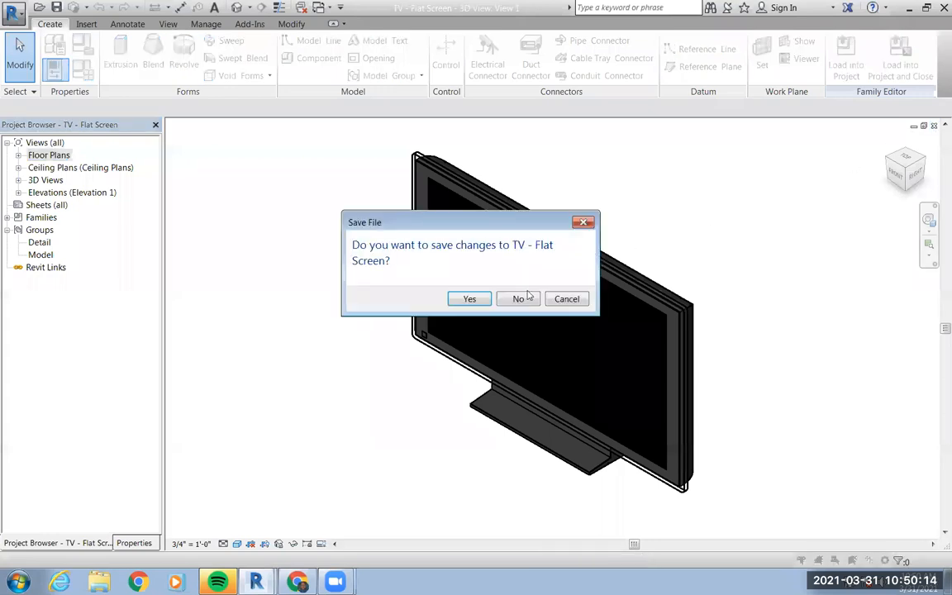
left_click(503, 301)
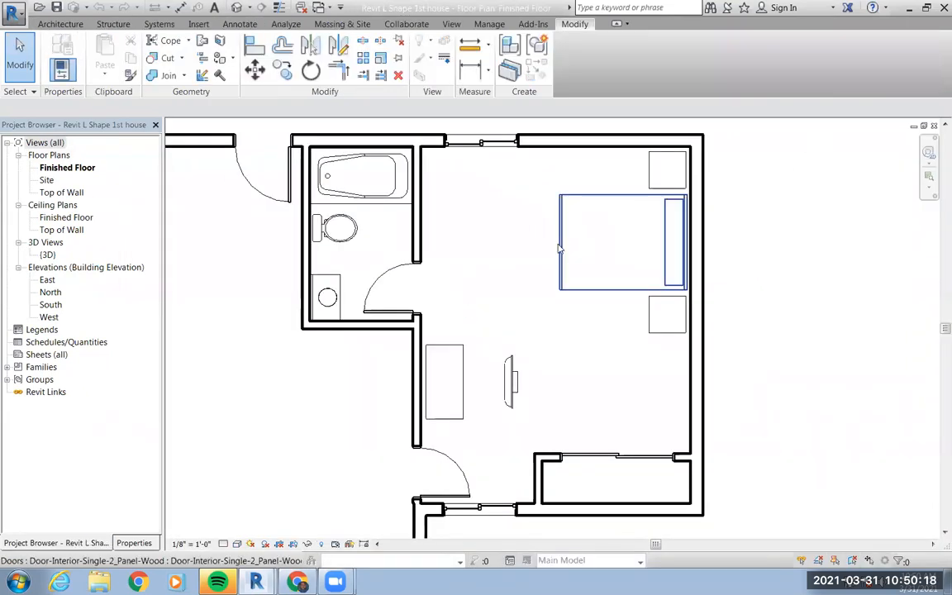
Inspect the instance and type properties of the flat-screen TV standing in the open bedroom floor
left_click(508, 395)
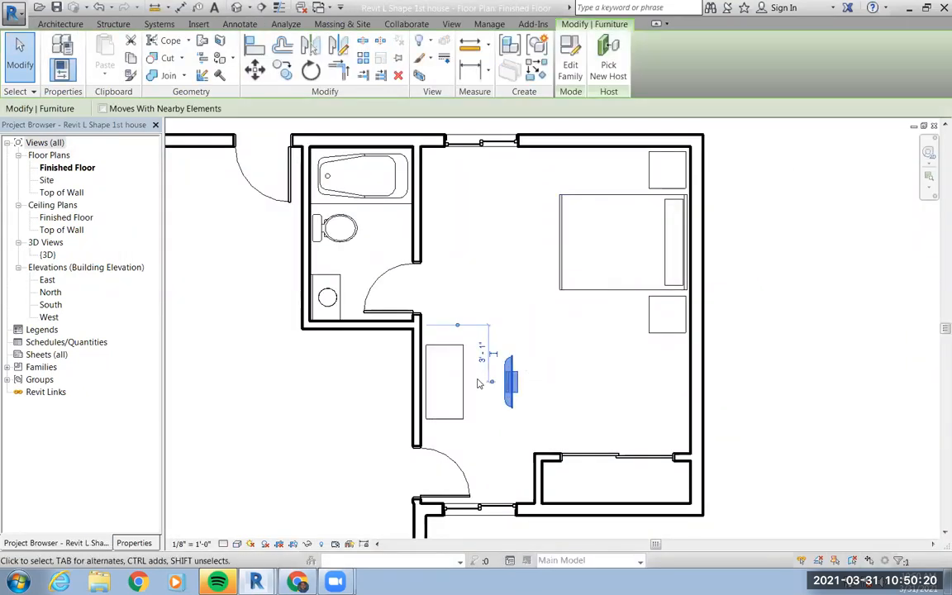
left_click(133, 543)
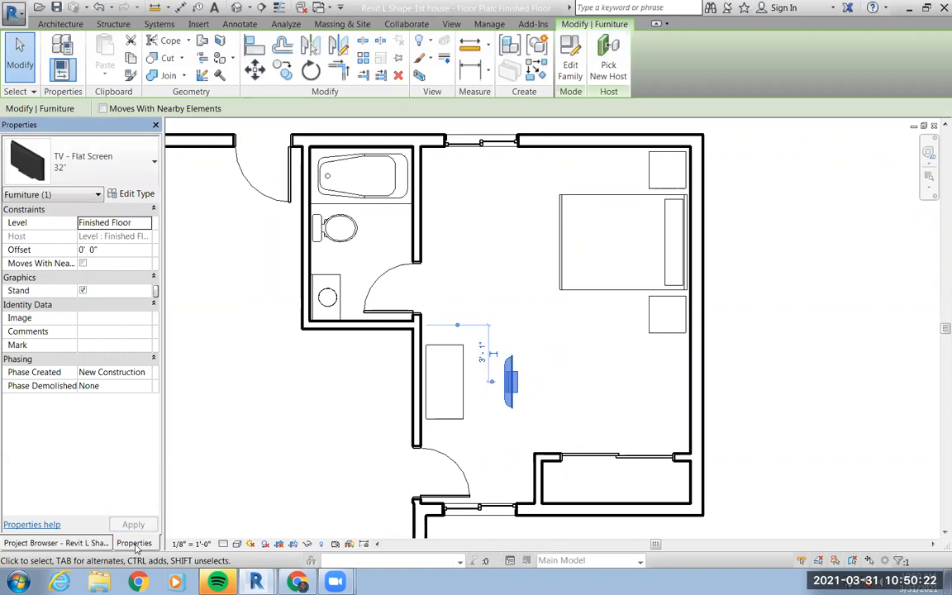
left_click(135, 195)
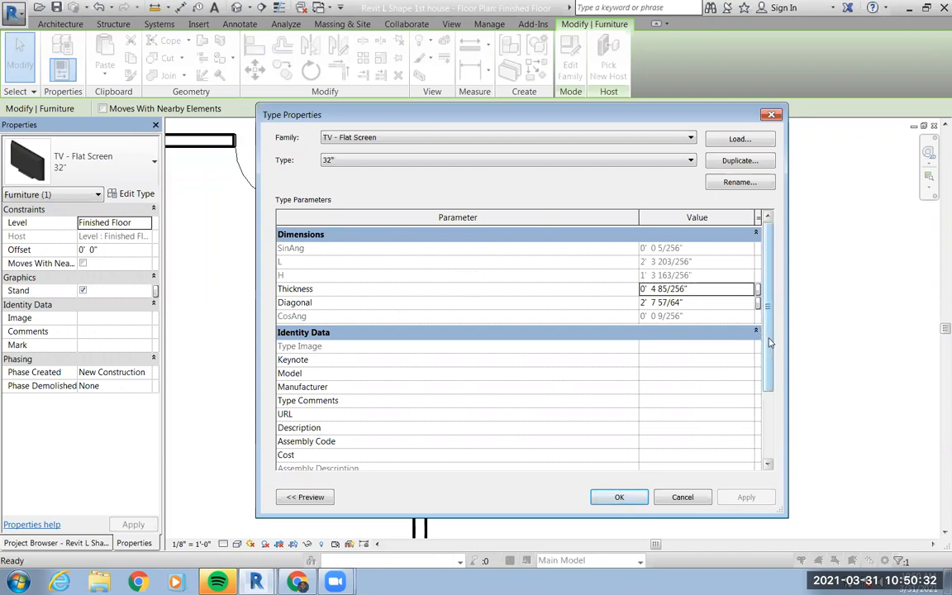
scroll(767, 377, "down", 1)
scroll(767, 377, "down", 2)
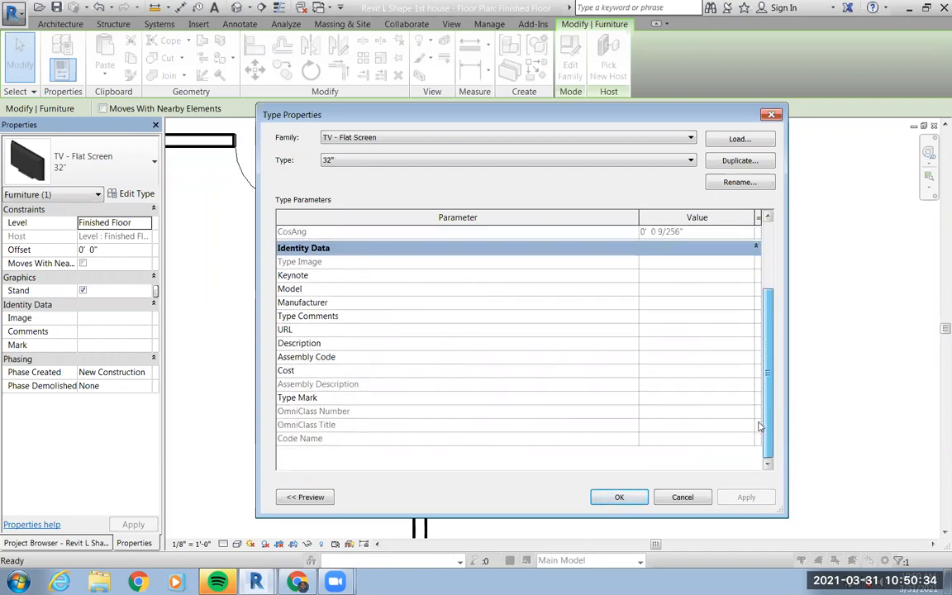
scroll(751, 370, "up", 3)
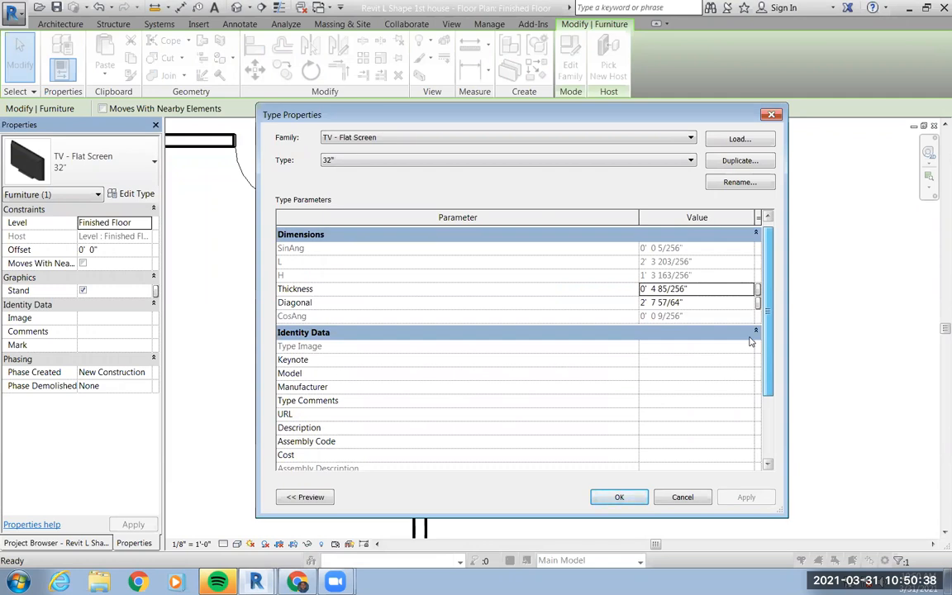
scroll(751, 341, "down", 3)
scroll(678, 348, "up", 3)
left_click(683, 496)
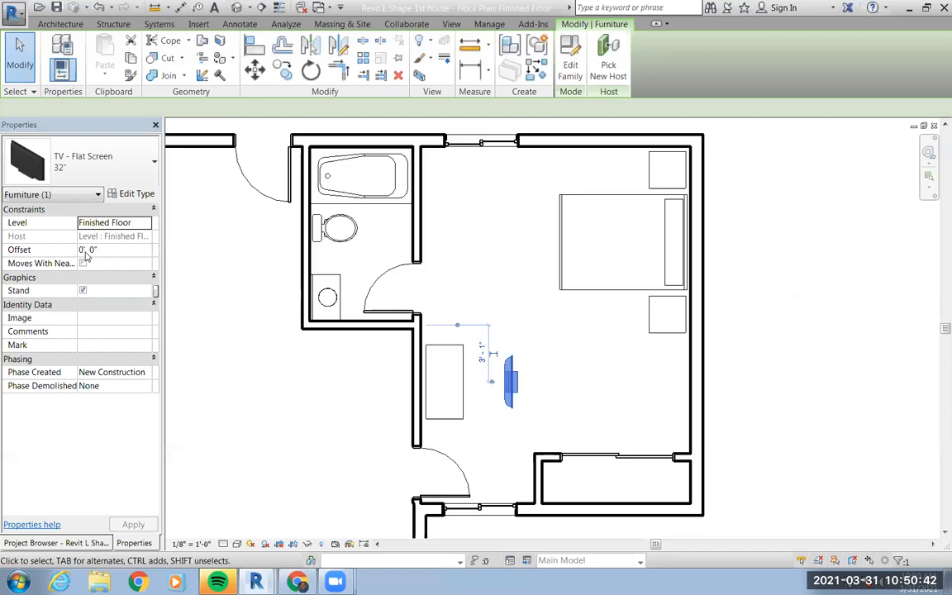
Set the selected TV's offset from the finished floor to 42" and move it onto the dresser beside the partition
left_click(89, 250)
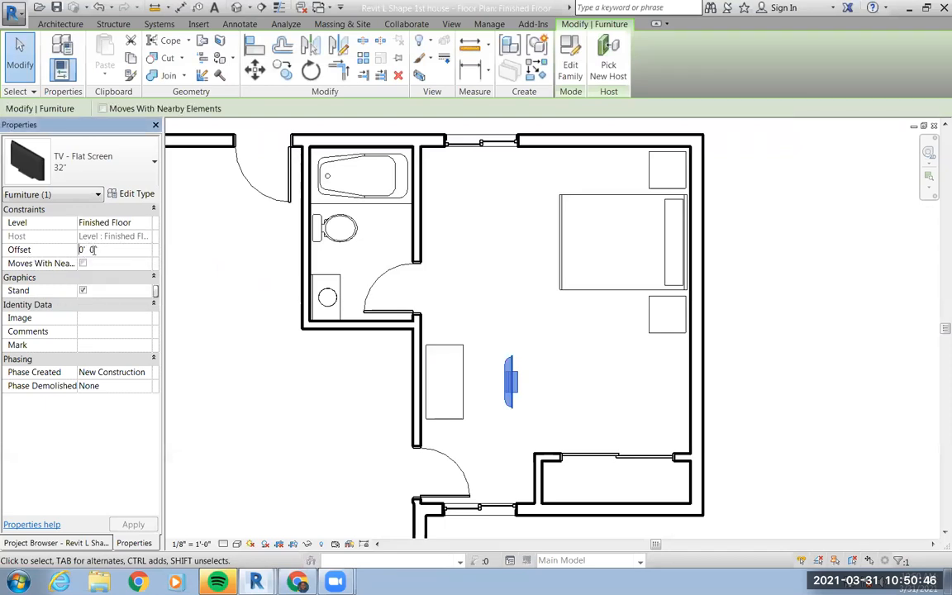
left_click_drag(92, 250, 70, 251)
type("42\"")
left_click(107, 266)
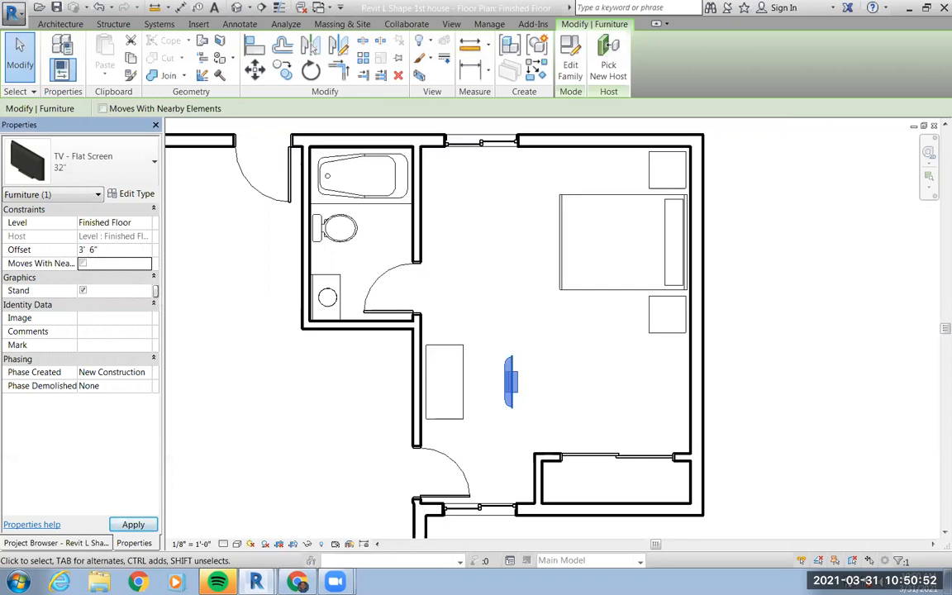
left_click(130, 525)
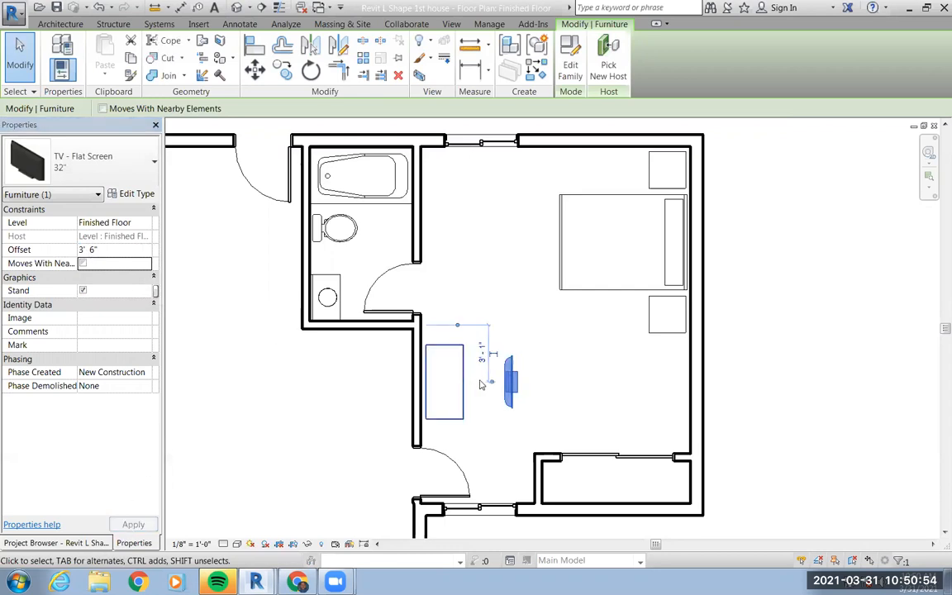
left_click_drag(510, 381, 438, 378)
left_click(533, 383)
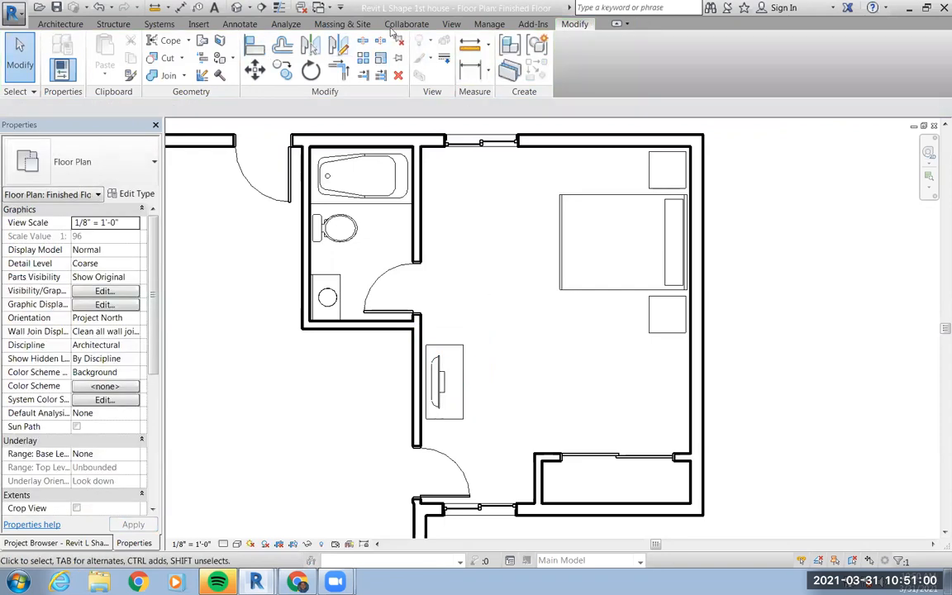
Create a camera view from the upper night stand looking toward the dresser to check the TV's placement
left_click(248, 7)
left_click(265, 40)
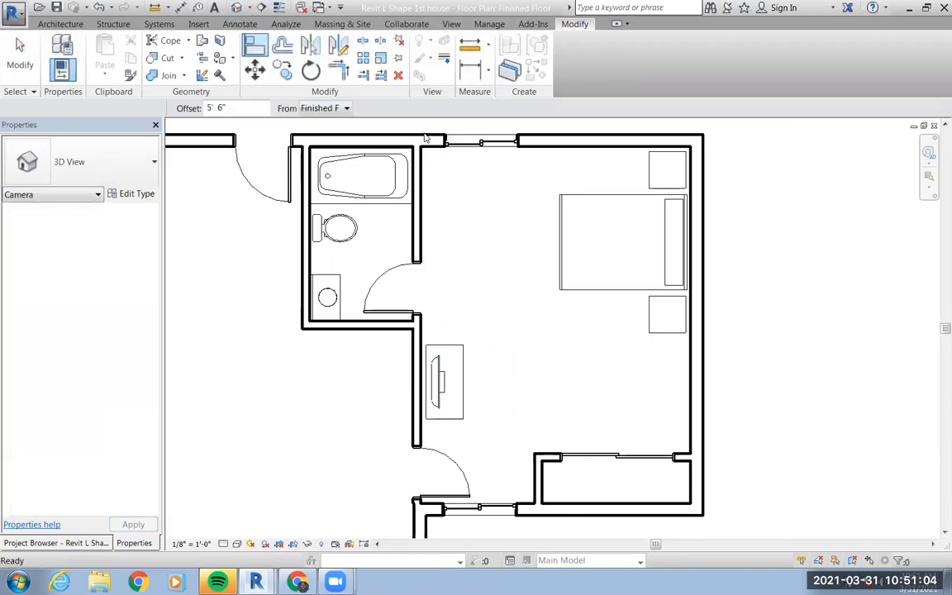
left_click(667, 207)
left_click(408, 428)
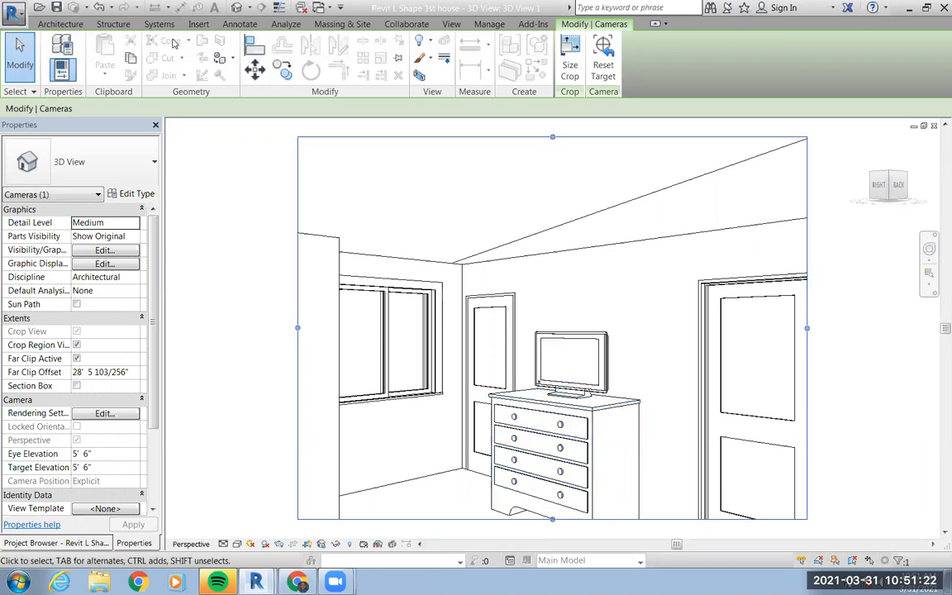
Return to the Finished Floor plan and delete the bedroom camera together with its 3D view
left_click(50, 544)
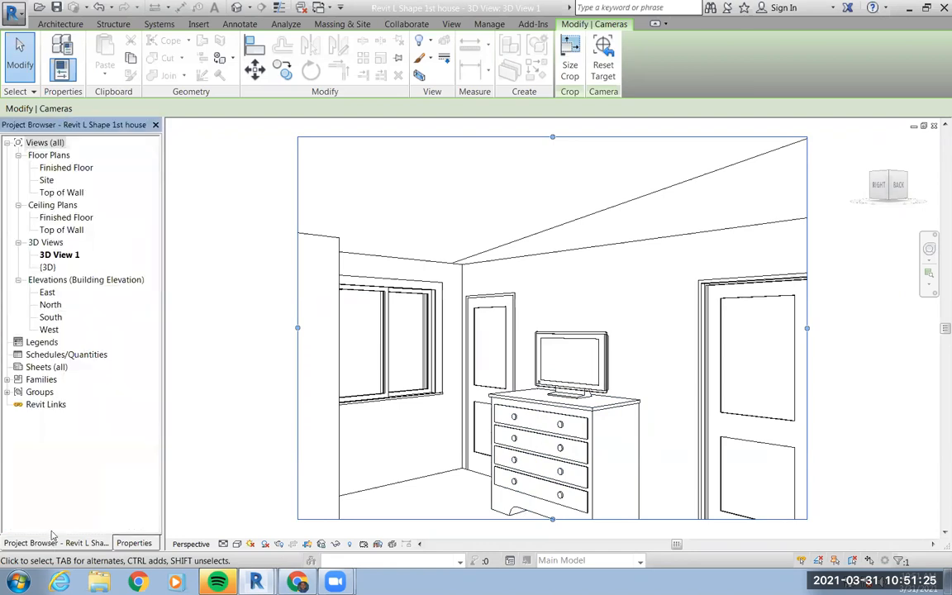
double_click(57, 170)
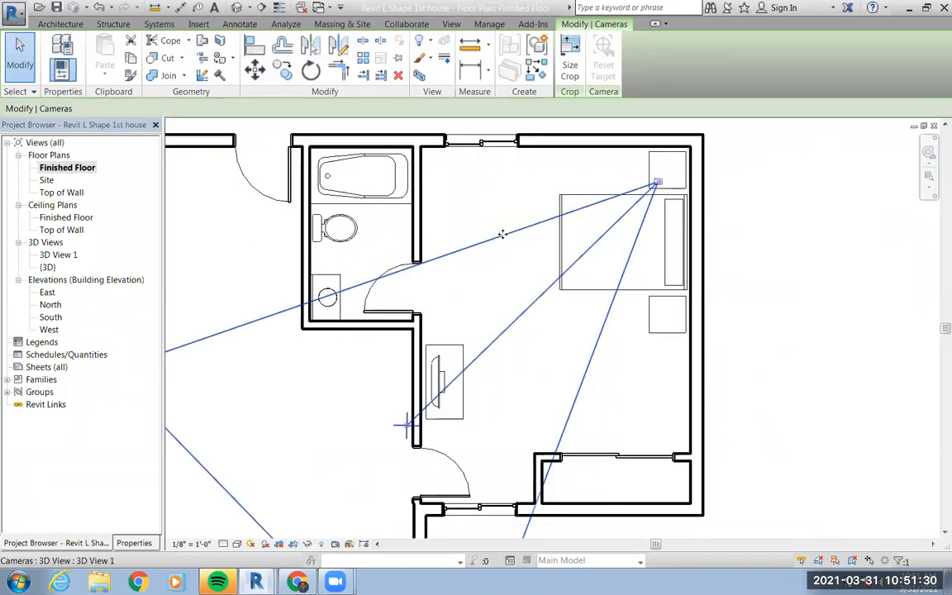
key("Delete")
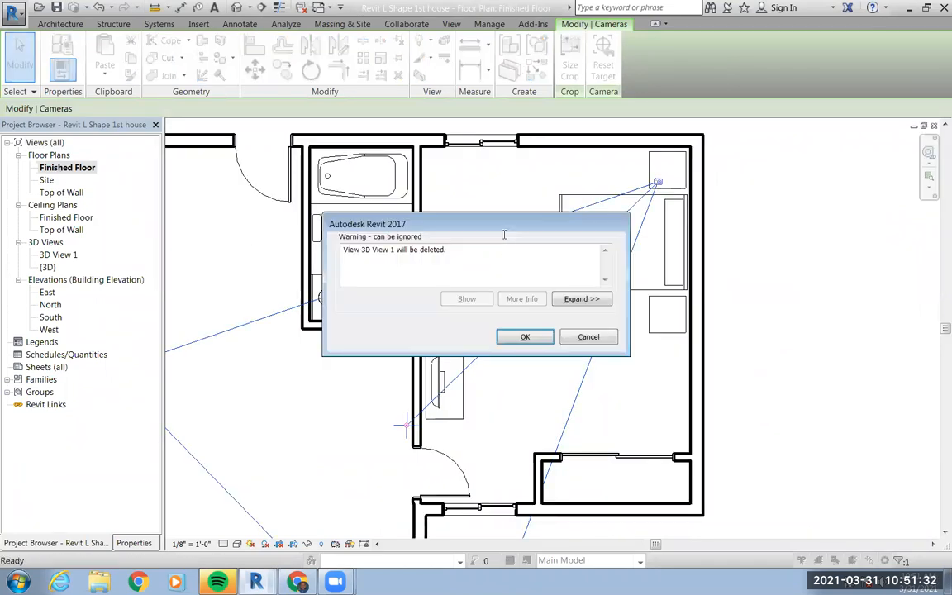
left_click(525, 336)
Look over the furnished bedroom and the empty main room, from the upper exterior door down to the lower entrance
scroll(632, 393, "down", 2)
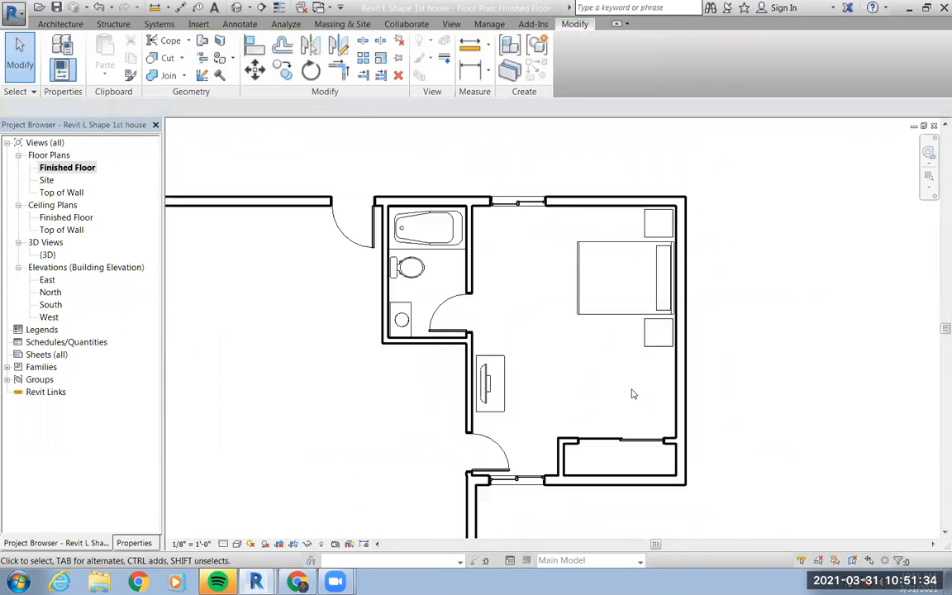
middle_click_drag(606, 383, 726, 349)
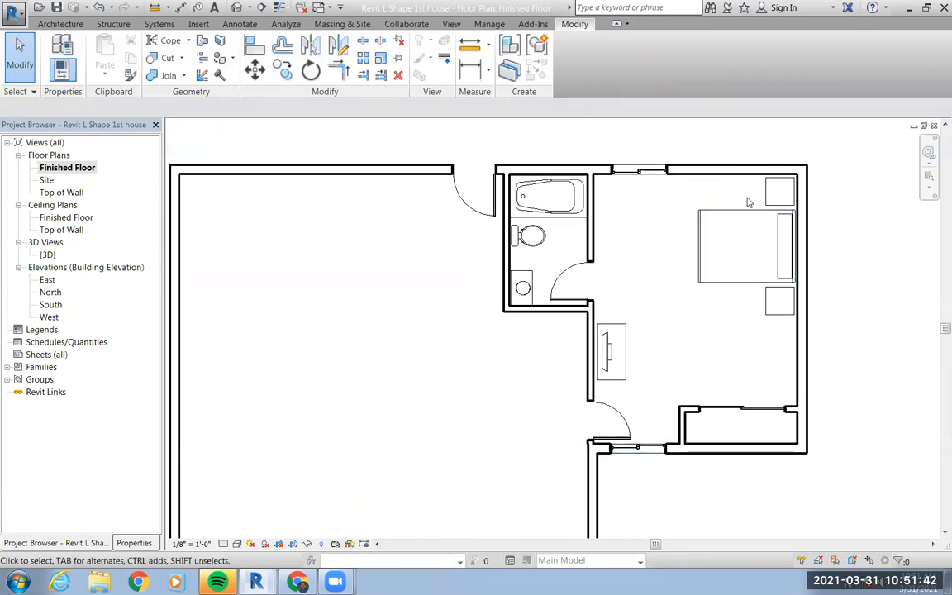
scroll(698, 494, "down", 1)
middle_click_drag(700, 495, 721, 413)
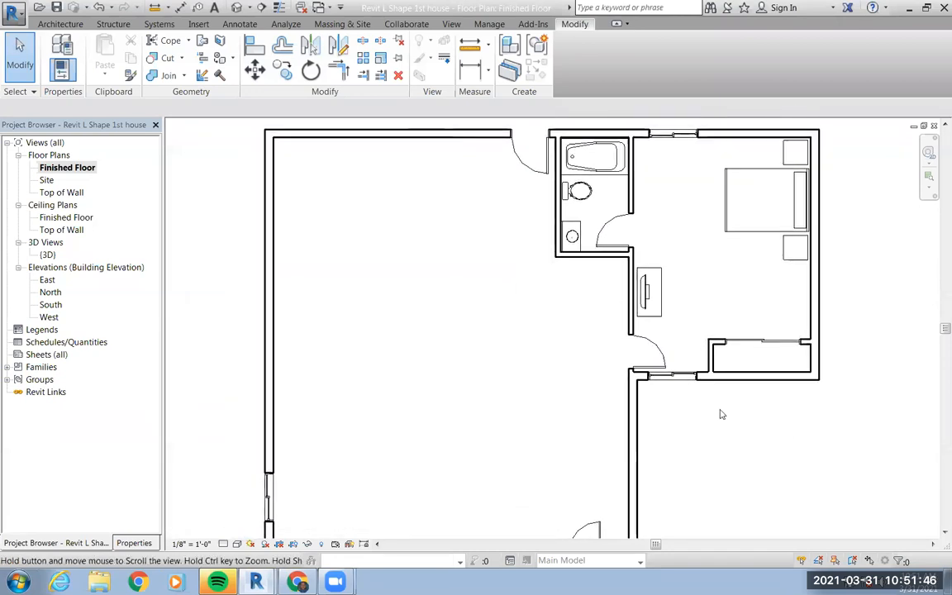
middle_click_drag(488, 469, 504, 435)
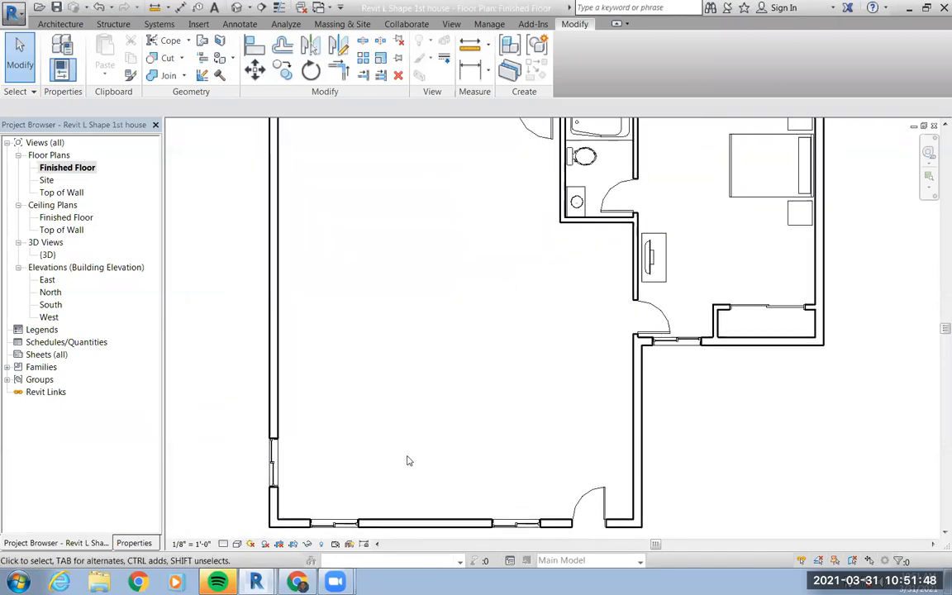
middle_click_drag(532, 375, 560, 445)
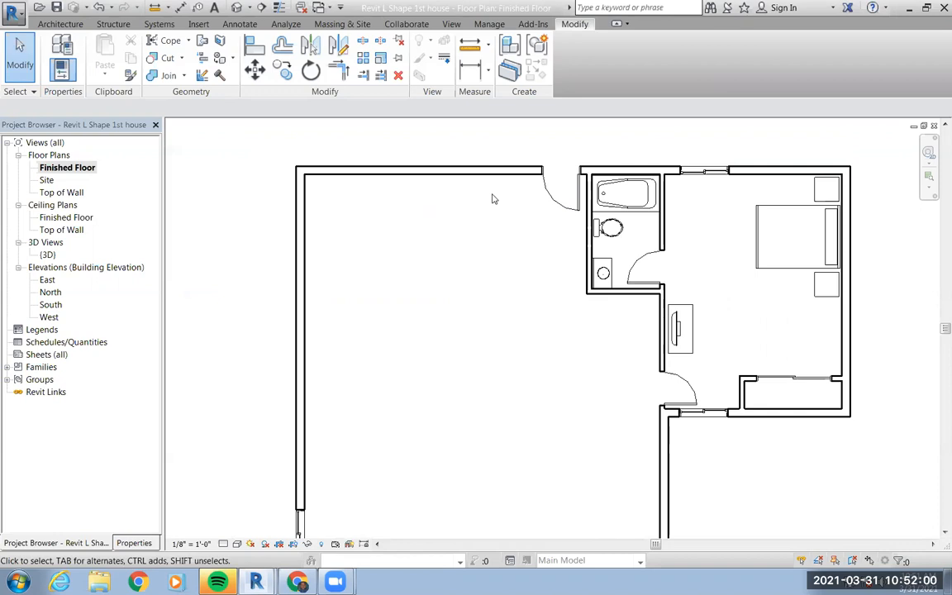
middle_click_drag(510, 337, 510, 295)
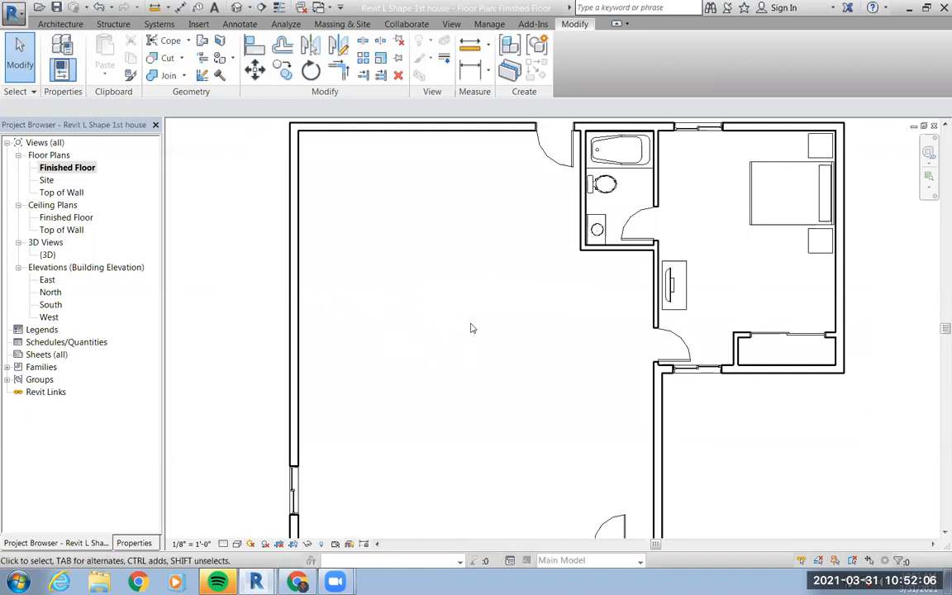
middle_click_drag(509, 378, 516, 304)
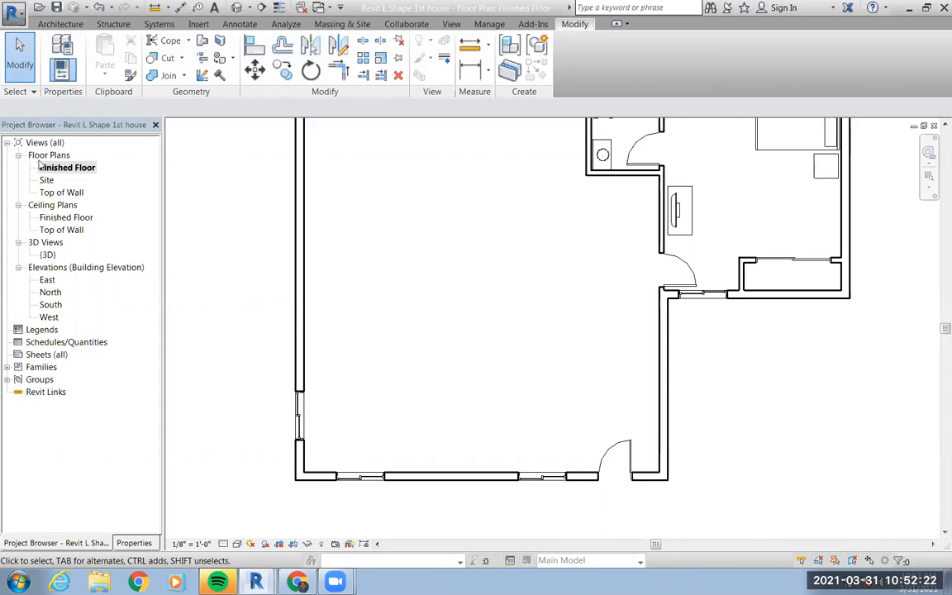
left_click(52, 25)
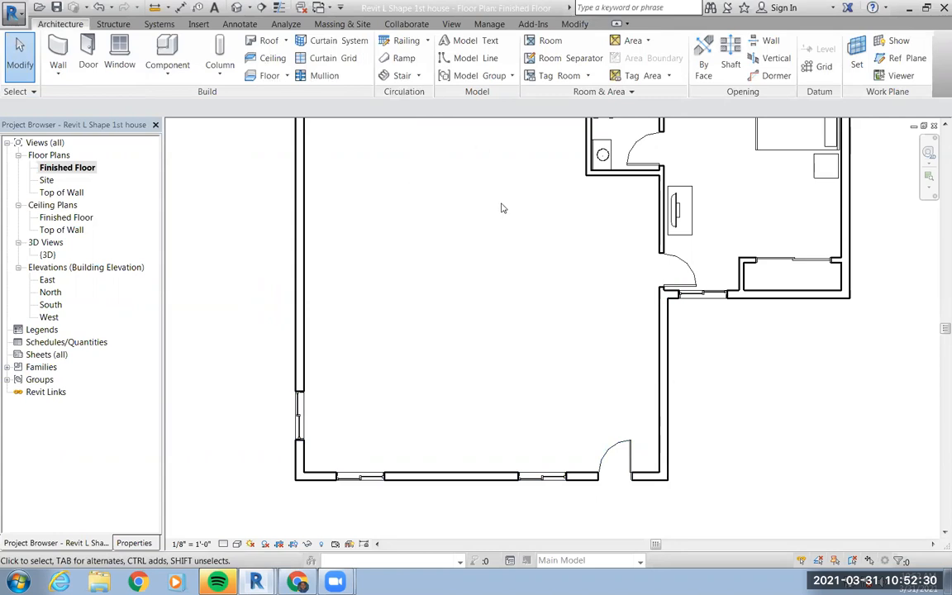
middle_click_drag(527, 382, 533, 425)
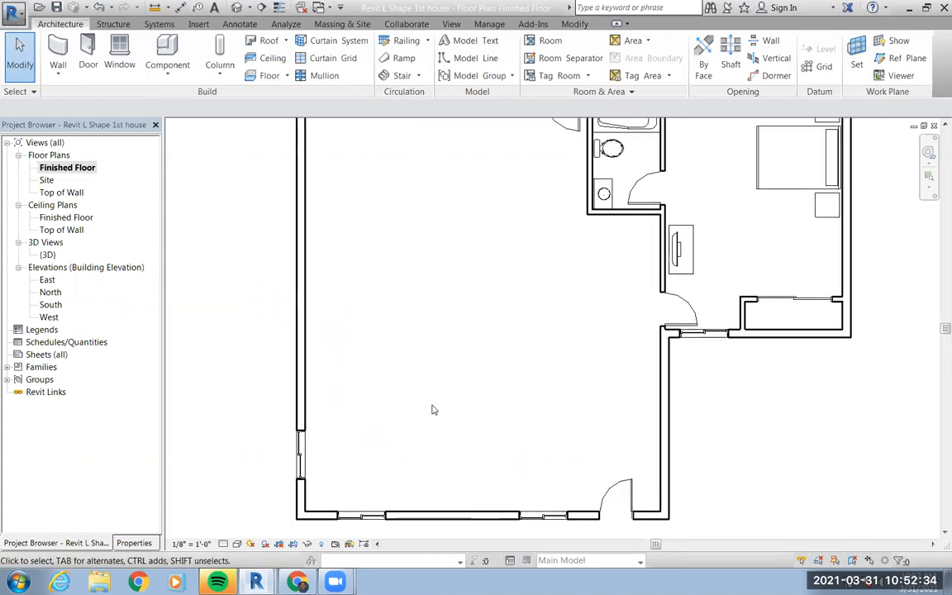
left_click(167, 51)
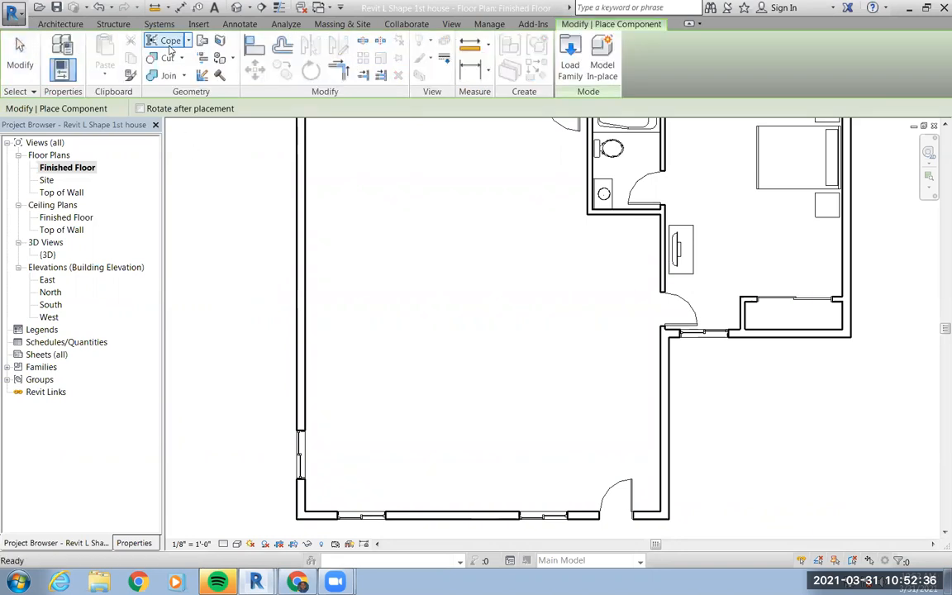
left_click(572, 66)
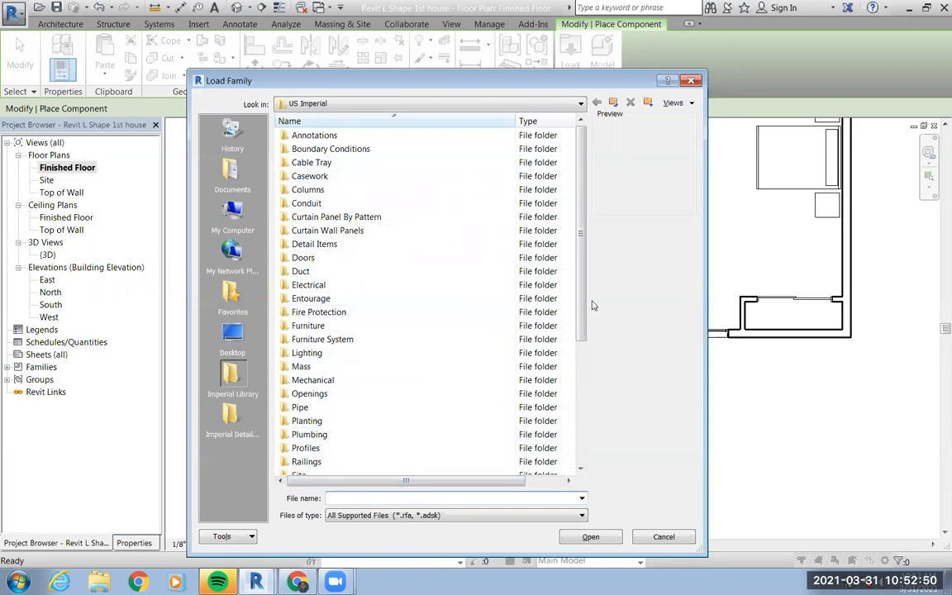
mouse_move(578, 319)
left_mouse_down()
mouse_move(566, 436)
mouse_move(569, 315)
left_mouse_up()
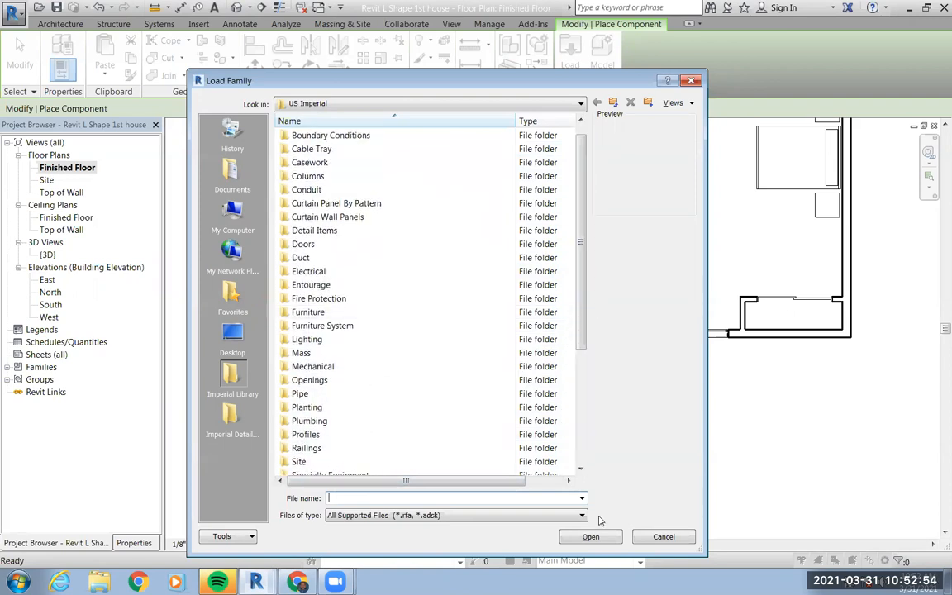
left_click(663, 537)
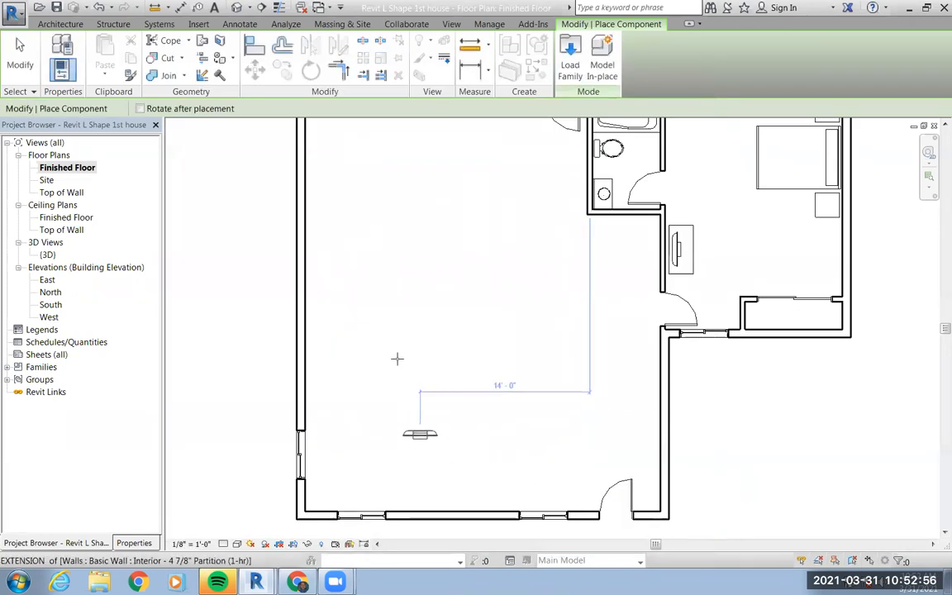
left_click(20, 58)
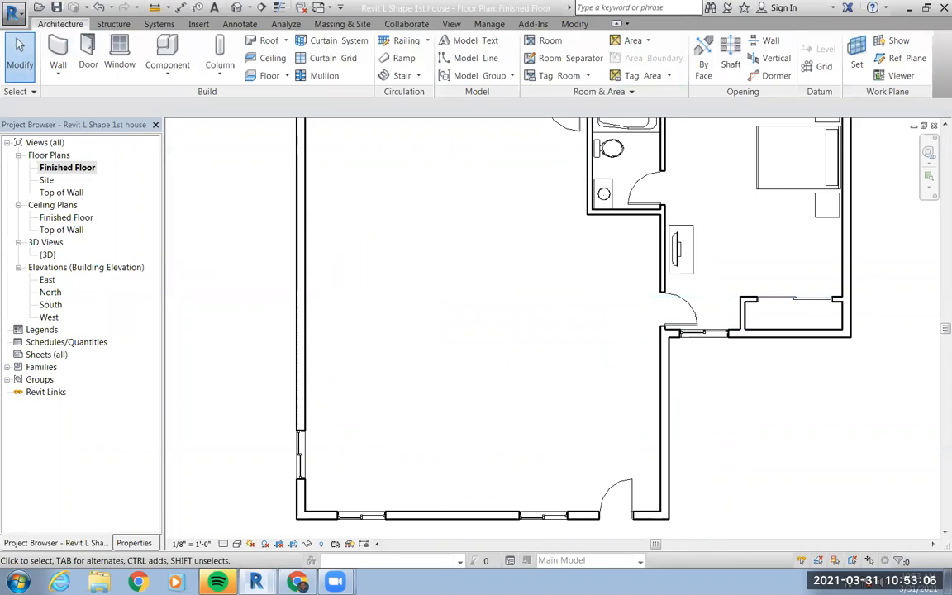